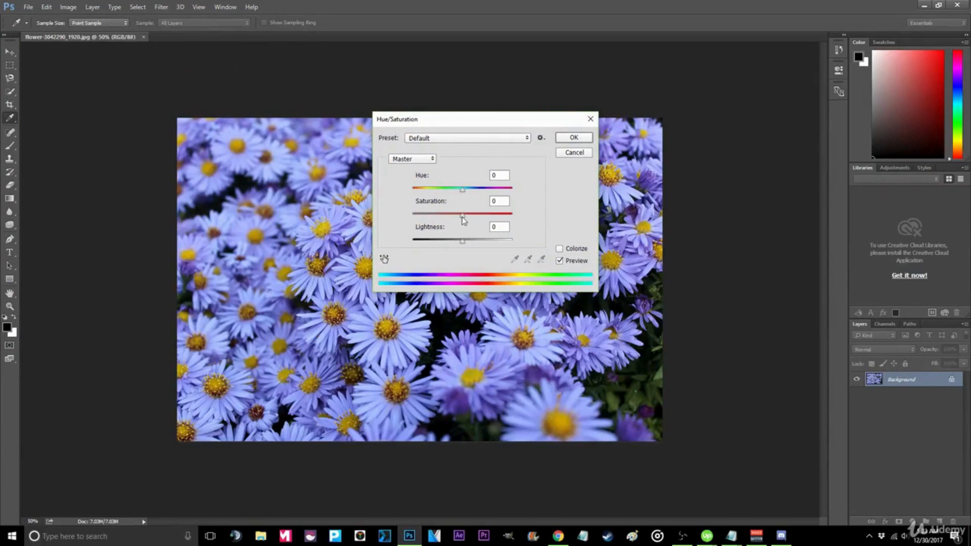
- Raise the master saturation of the flower photo slightly to +2 in the Hue/Saturation dialog
drag(462, 216, 464, 222)
click(440, 141)
click(438, 142)
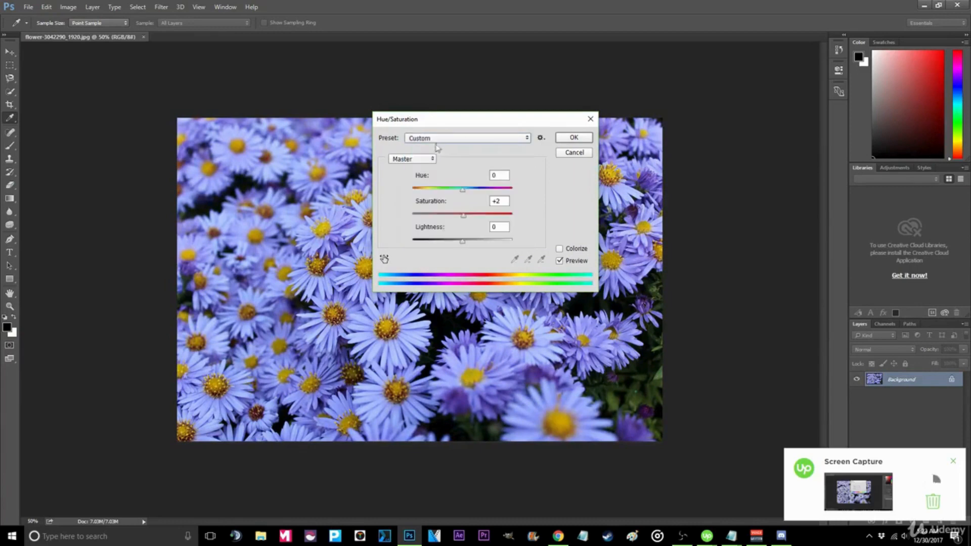
- Switch the Hue/Saturation edit to the Yellows range, boost its saturation strongly, and apply the adjustment
click(413, 160)
click(401, 182)
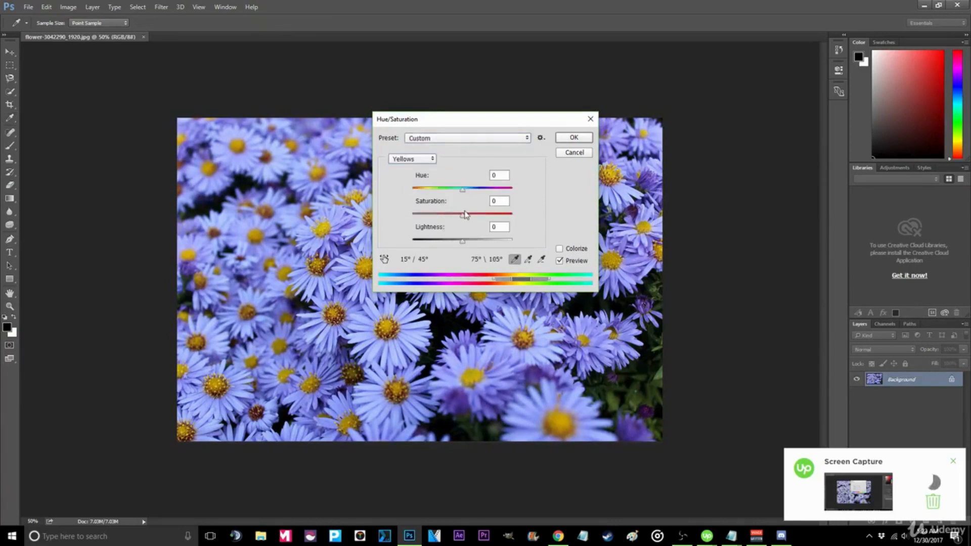
drag(462, 214, 465, 218)
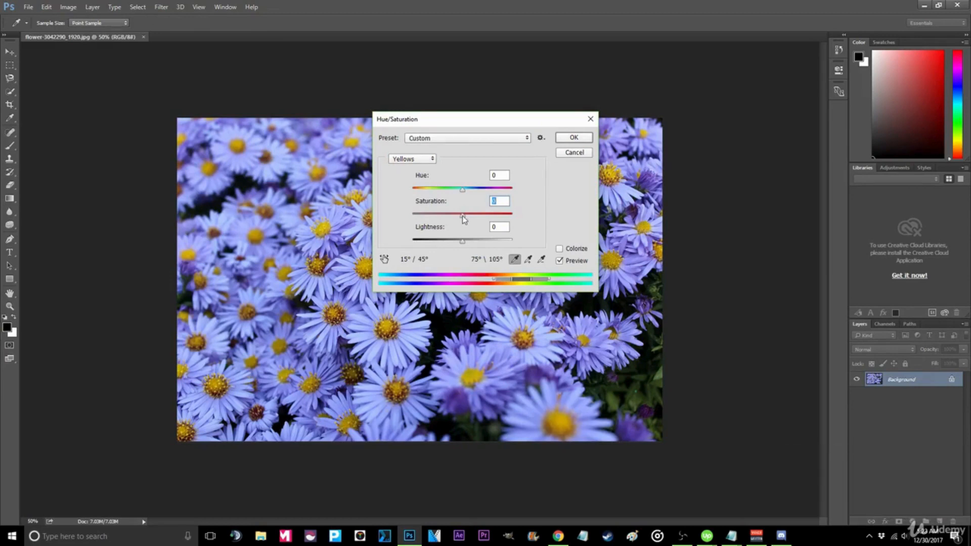
drag(465, 218, 468, 220)
drag(476, 215, 484, 212)
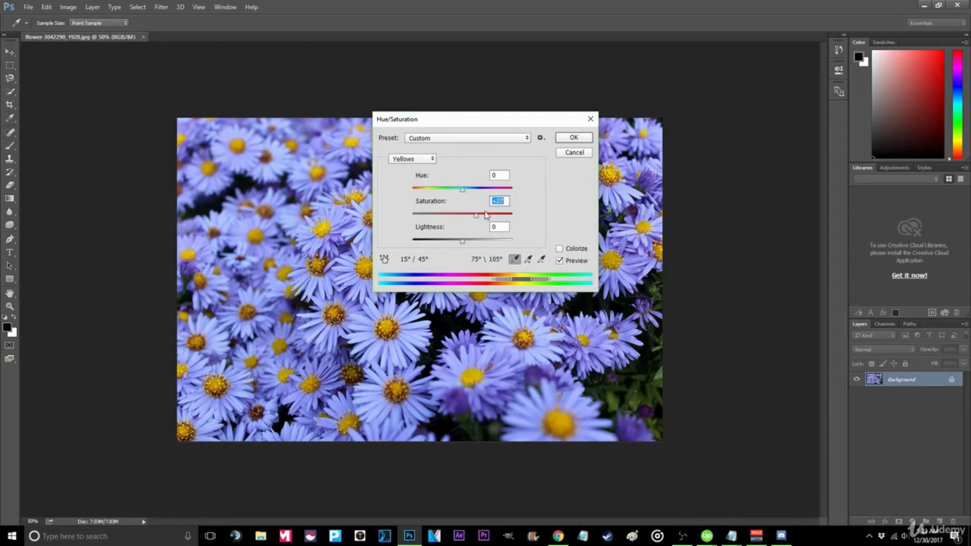
click(572, 138)
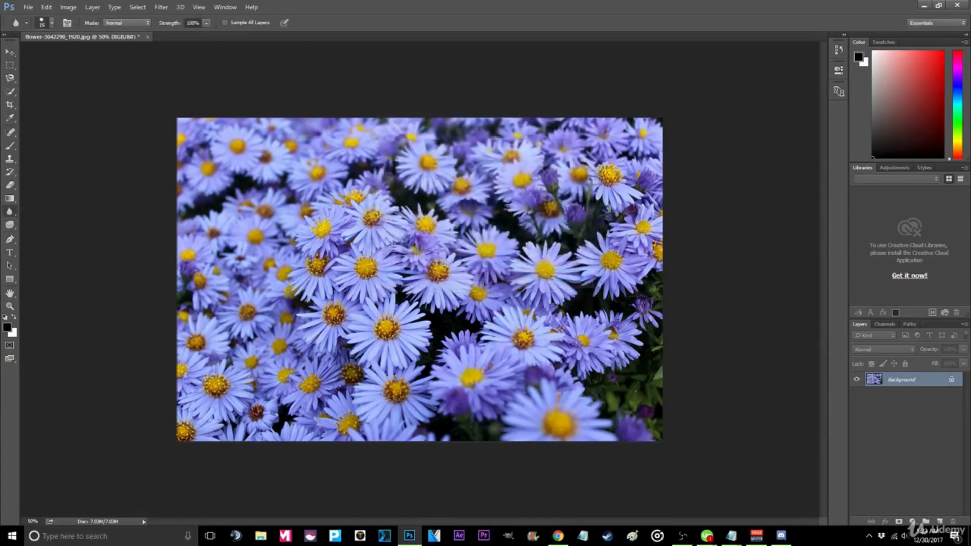
- Export the adjusted flower image to the Desktop under its default name
click(26, 9)
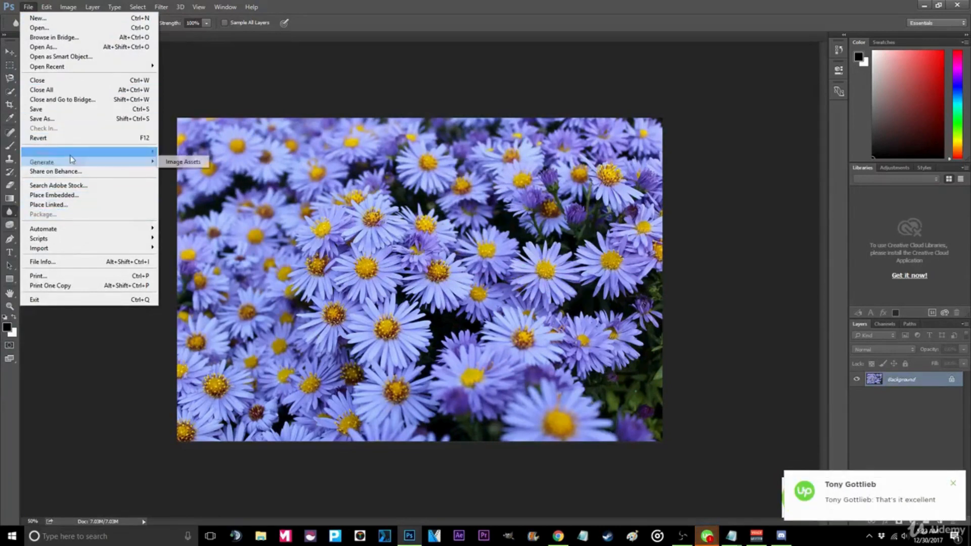
mouse_move(68, 154)
click(210, 153)
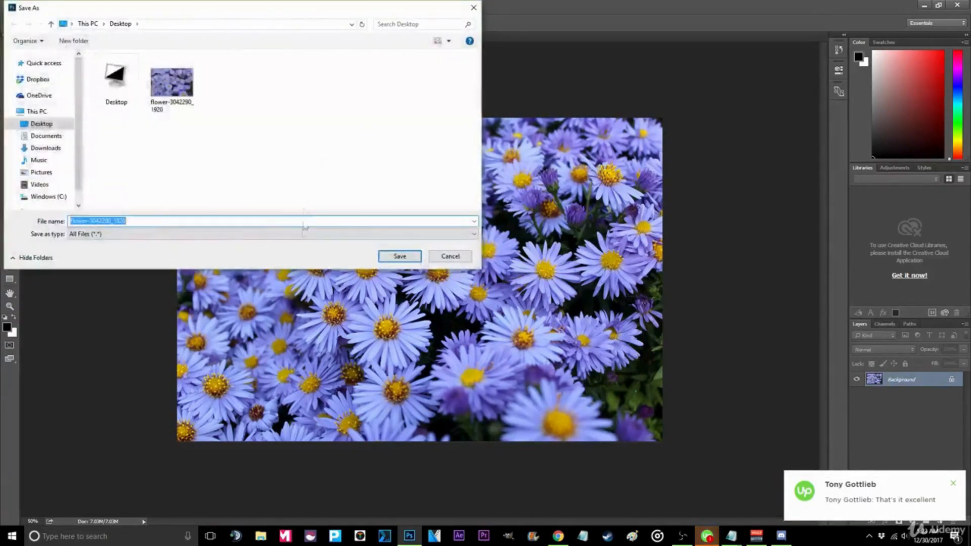
click(411, 259)
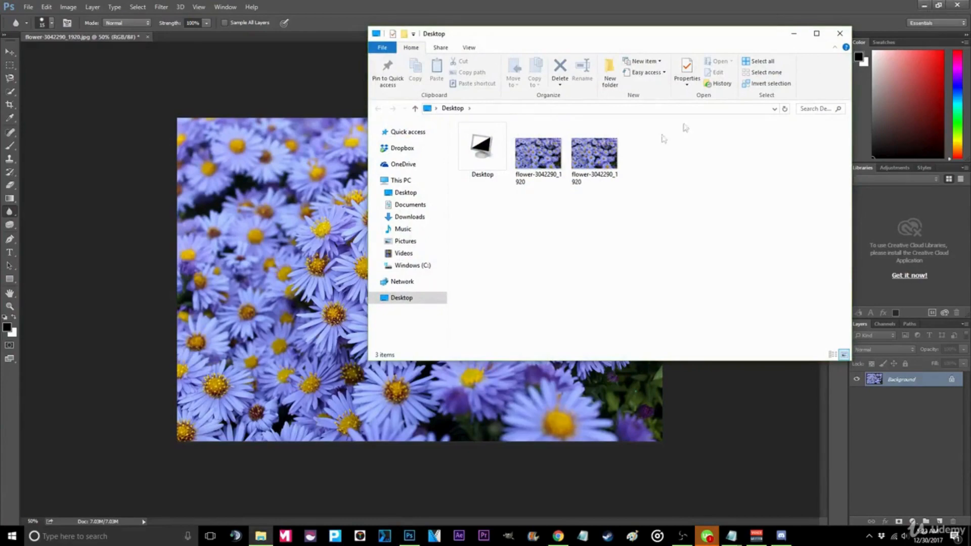
- Open the original and exported flower images side by side to compare them
double_click(546, 158)
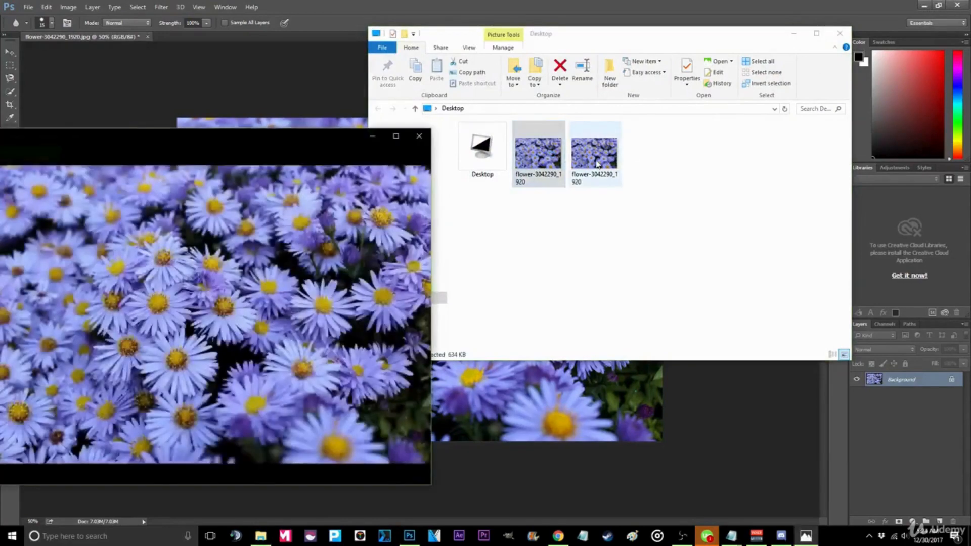
double_click(594, 154)
drag(247, 154, 649, 146)
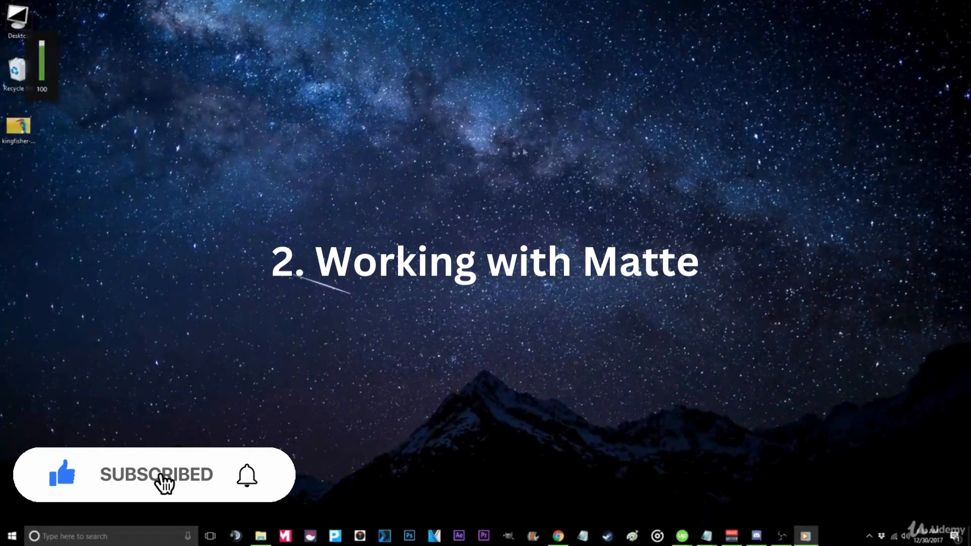
- Return to Photoshop, close the Properties panel, and open the kingfisher image from the desktop
click(415, 534)
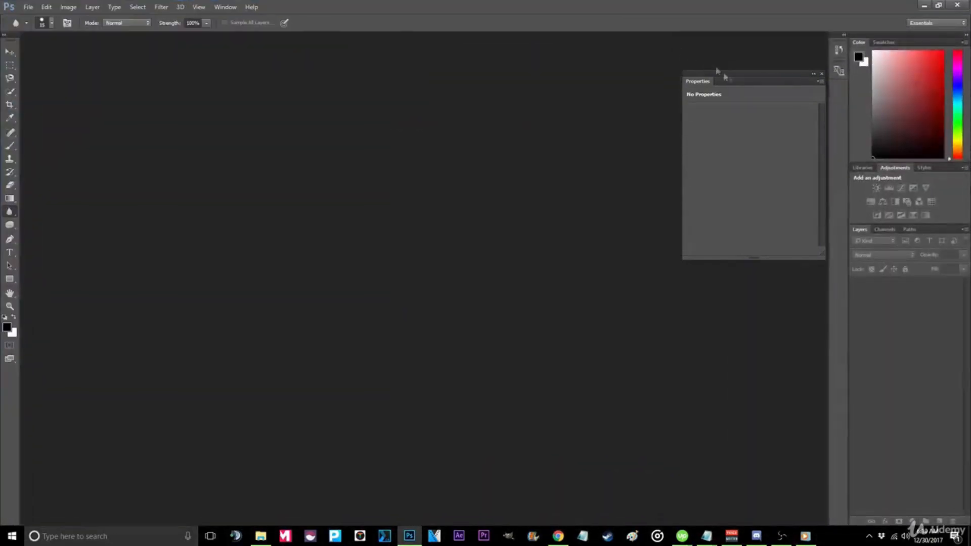
click(821, 73)
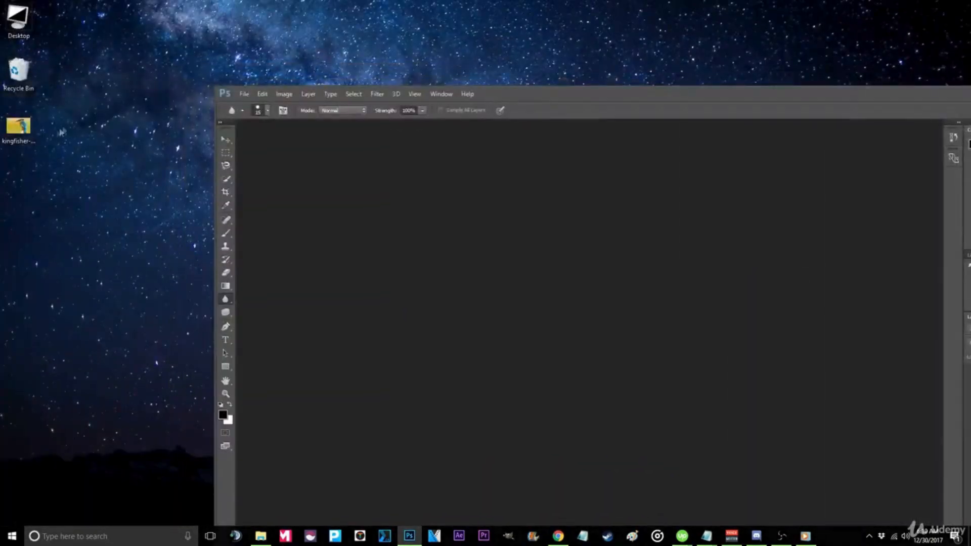
drag(18, 125, 291, 238)
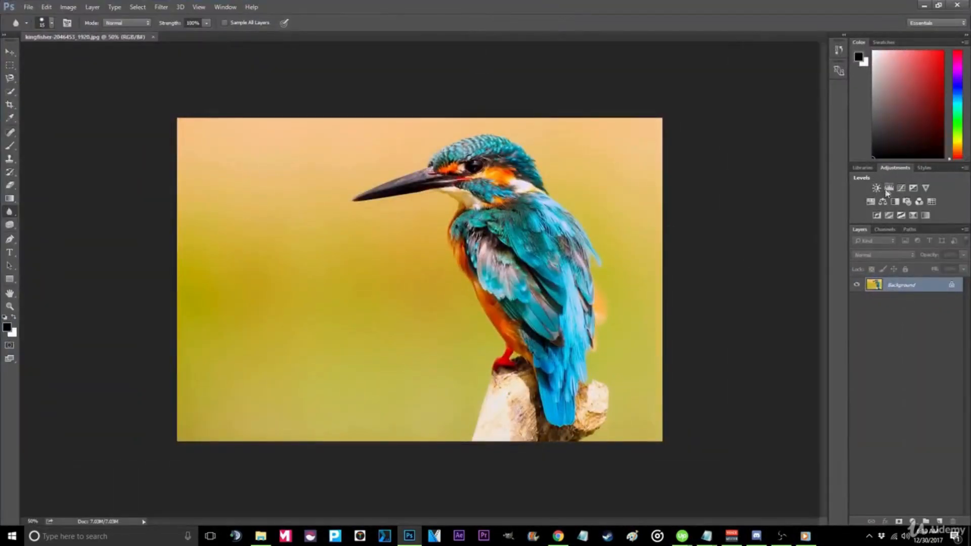
- Add a Curves adjustment layer, lifting the black point and lowering the white point for a matte look
click(901, 188)
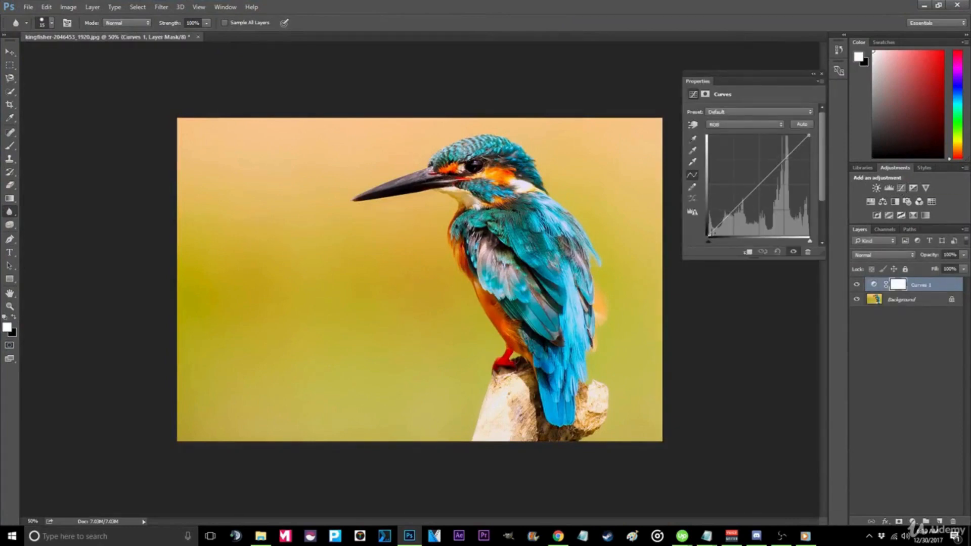
drag(709, 235, 710, 228)
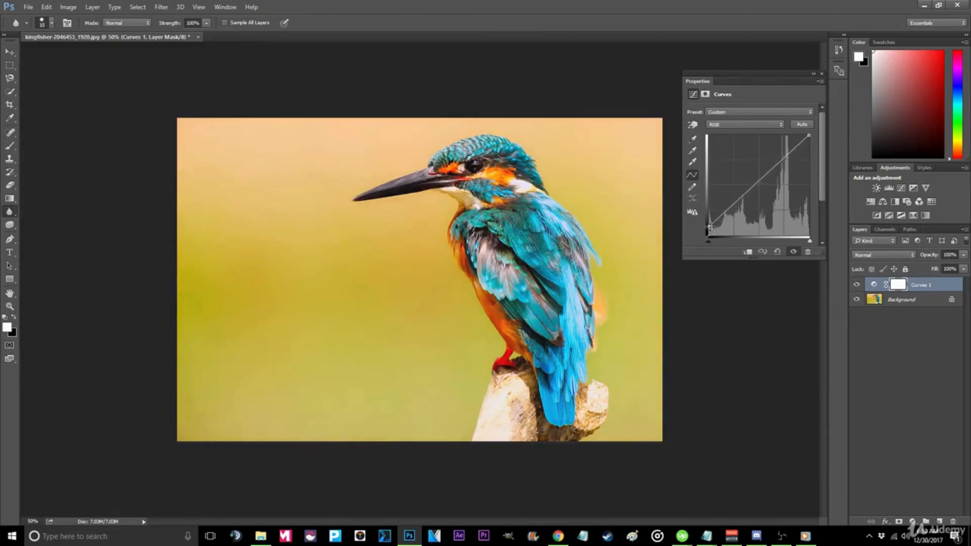
drag(807, 136, 806, 157)
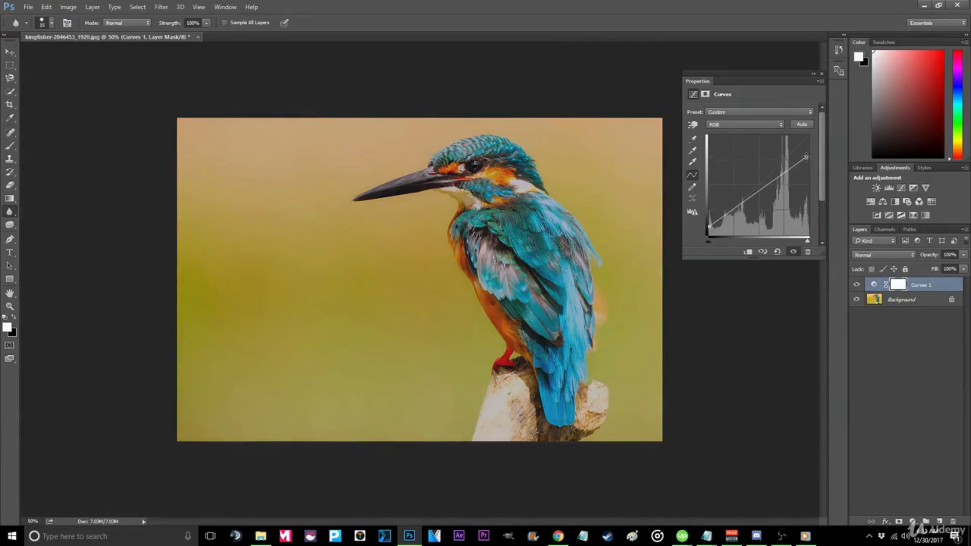
drag(708, 227, 709, 226)
- Add a Hue/Saturation adjustment layer with saturation reduced to -20
click(870, 202)
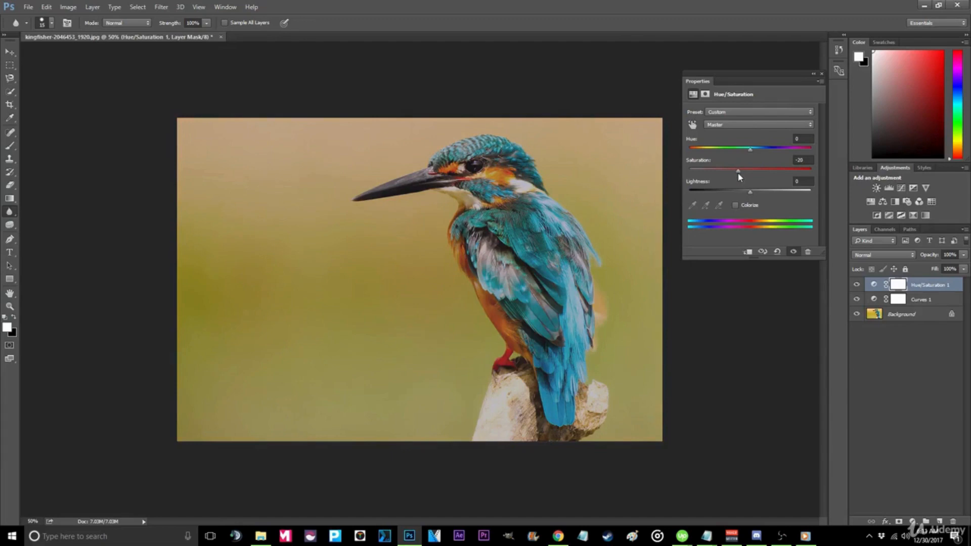
- Export the matte kingfisher image to the Desktop under its default name
click(28, 7)
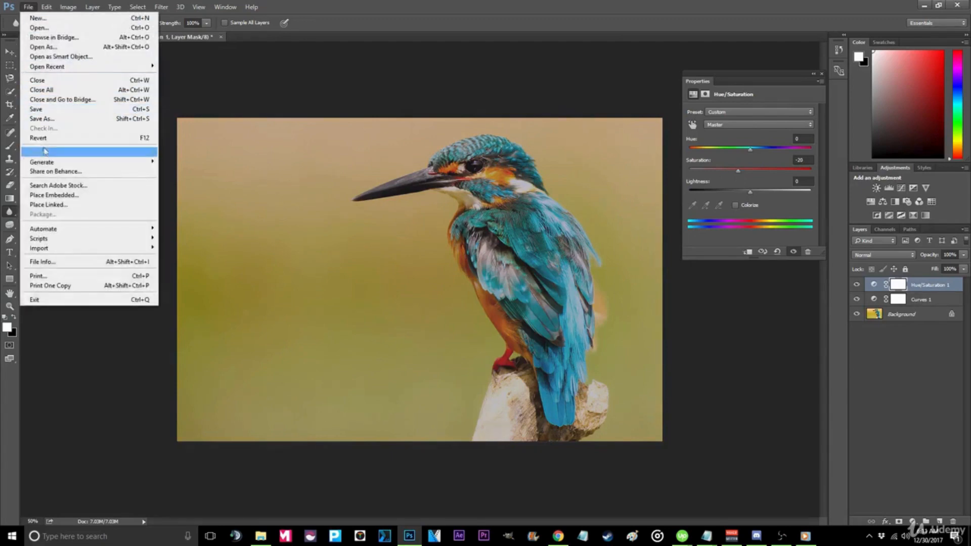
mouse_move(91, 153)
click(187, 152)
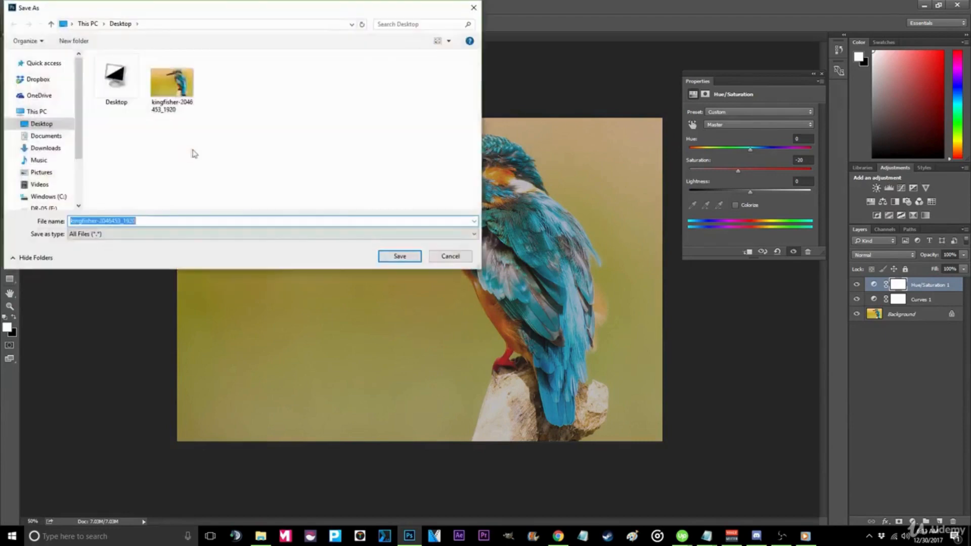
click(395, 258)
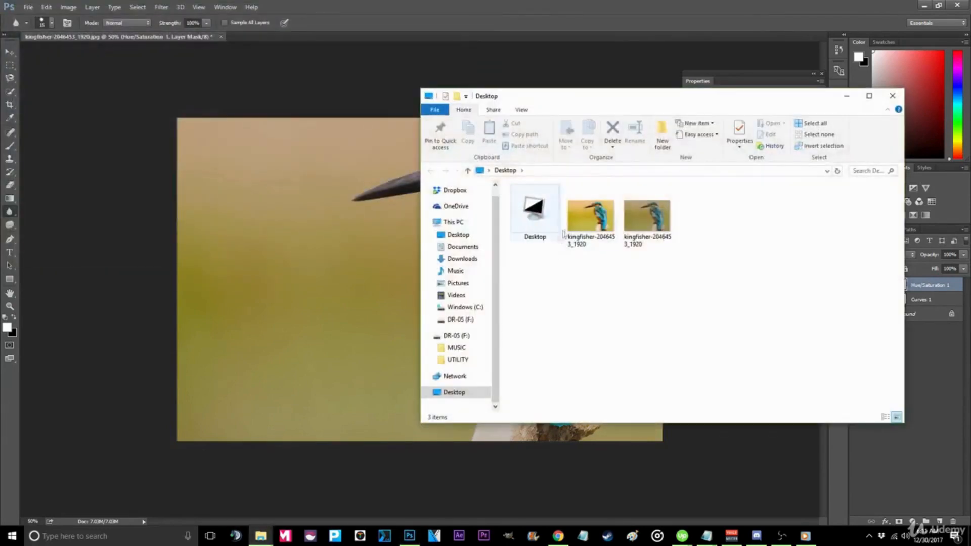
- Open the original and exported kingfisher images side by side to compare them
double_click(589, 223)
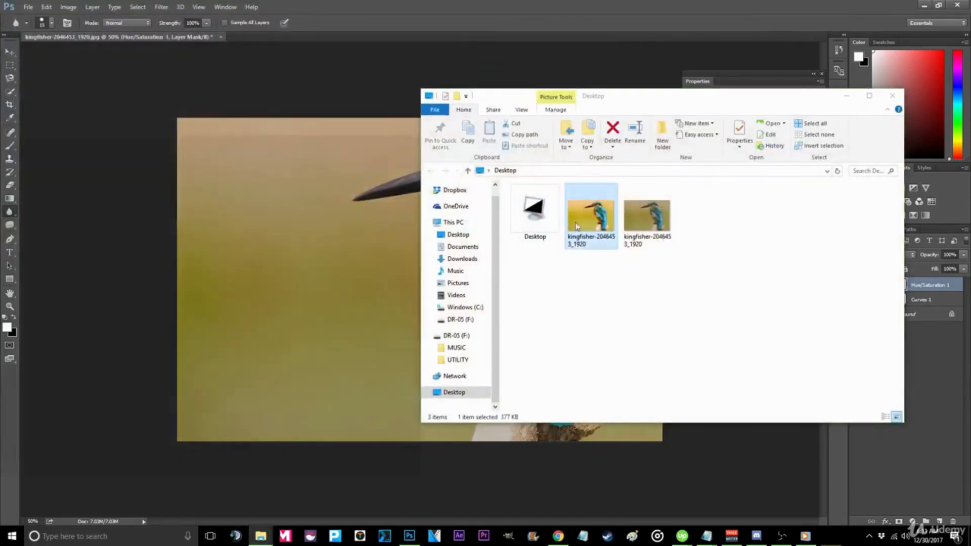
double_click(641, 228)
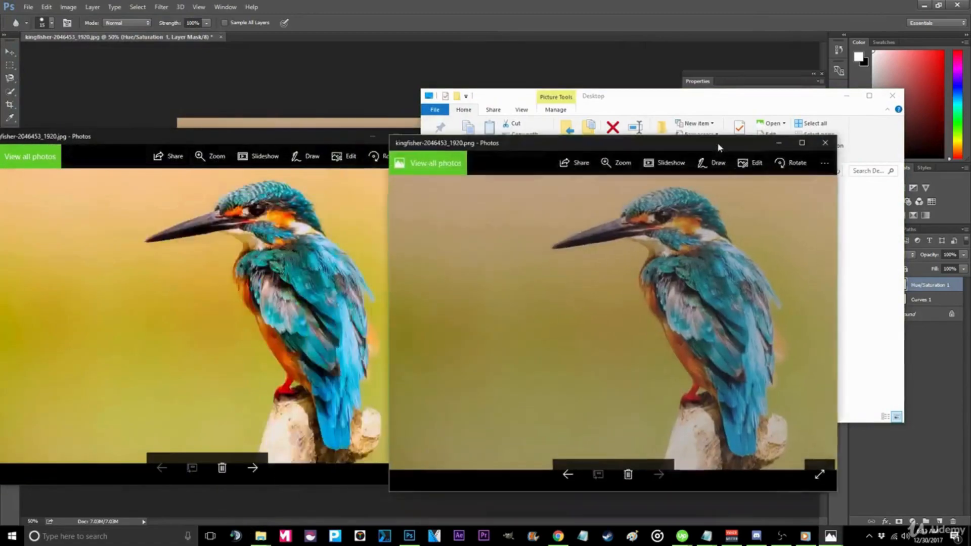
drag(717, 141, 753, 139)
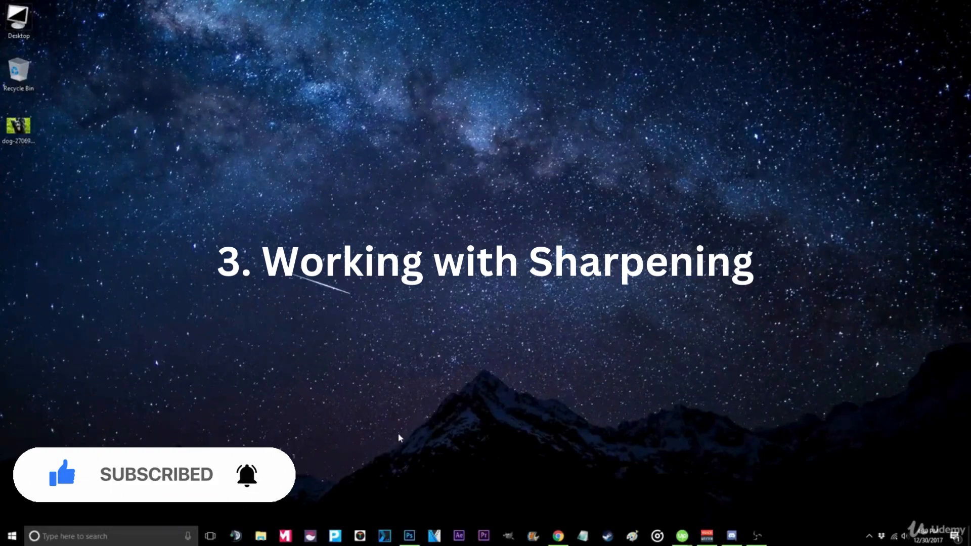
- Return to Photoshop, open the dog image from the desktop, and maximize the window
click(410, 536)
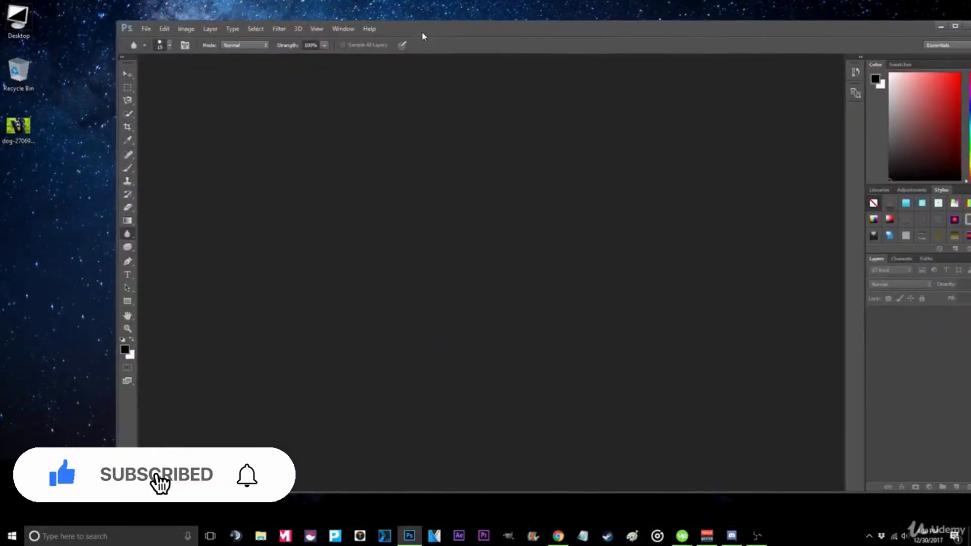
drag(19, 125, 393, 222)
drag(496, 29, 417, 4)
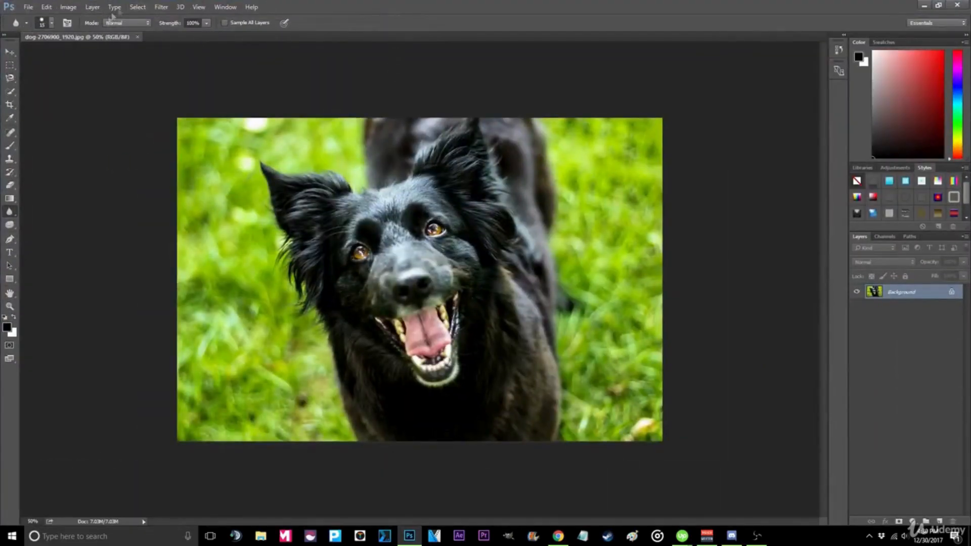
- Apply Smart Sharpen to the dog image, raising the Amount and adjusting the Radius
click(162, 8)
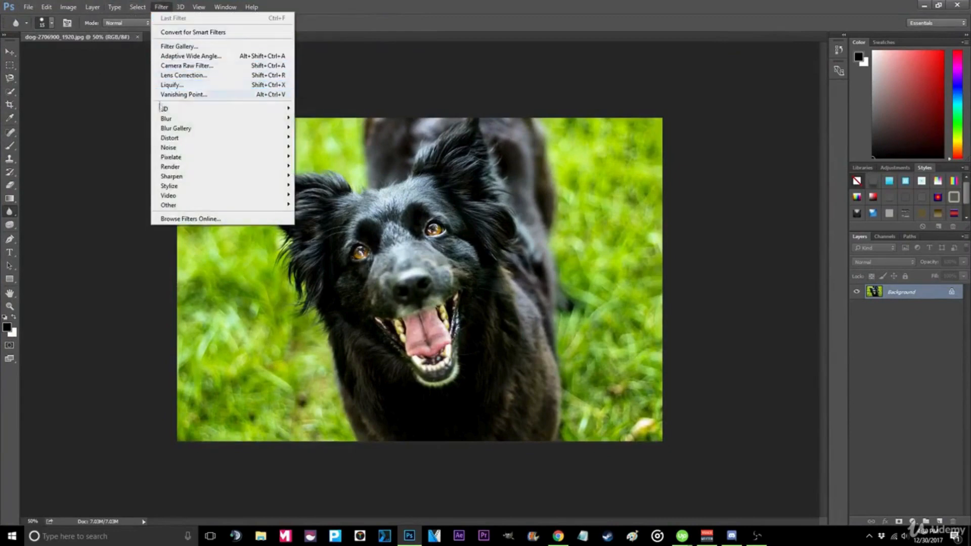
mouse_move(176, 178)
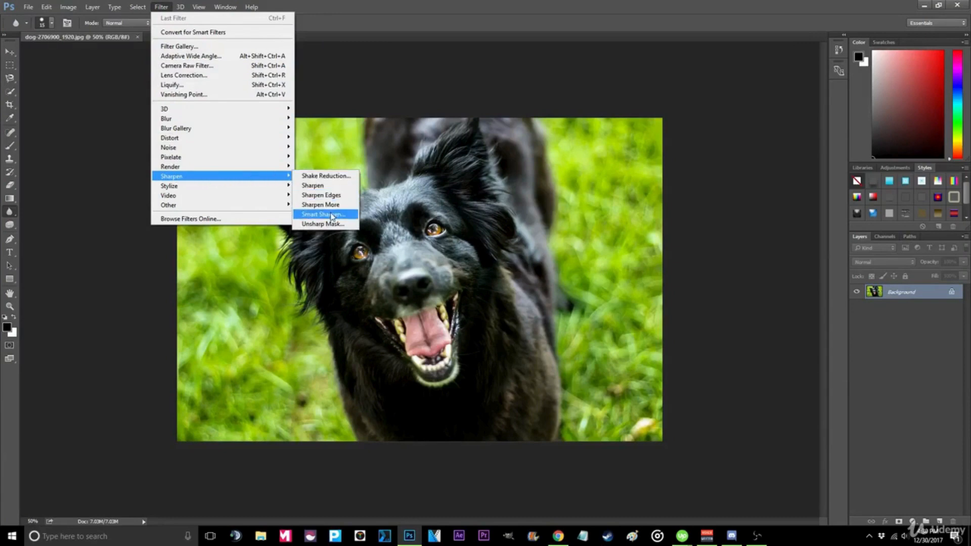
click(324, 215)
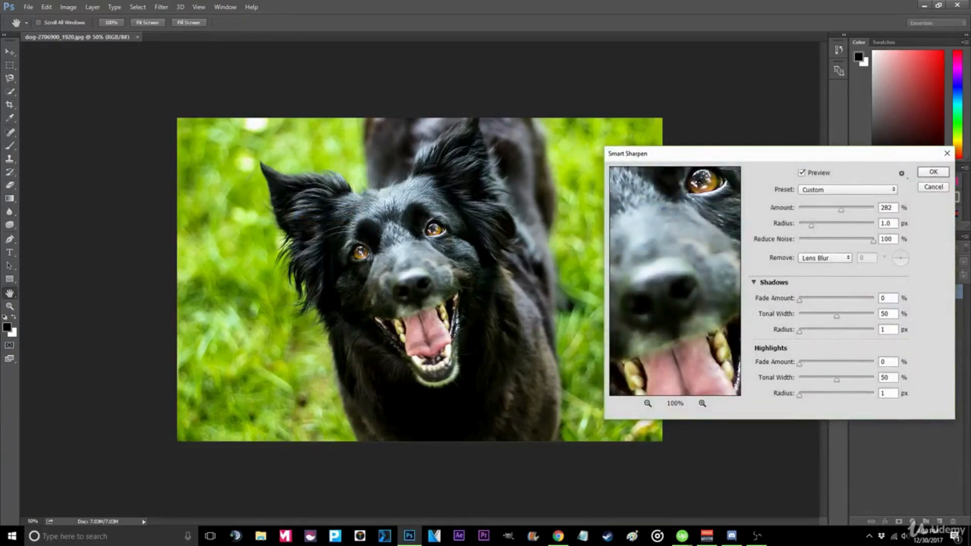
drag(842, 210, 904, 213)
drag(841, 218, 829, 213)
click(934, 172)
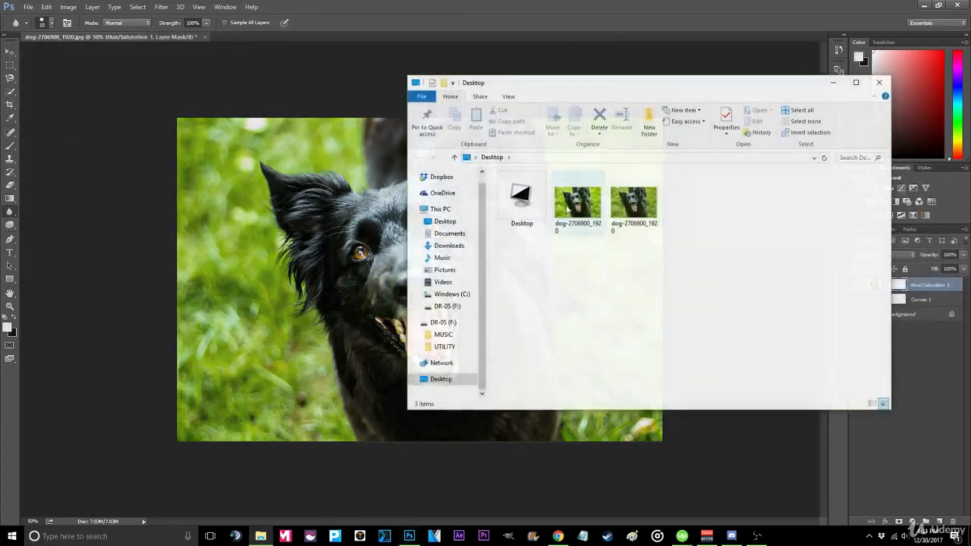
- Open the exported dog image to inspect the result
double_click(645, 221)
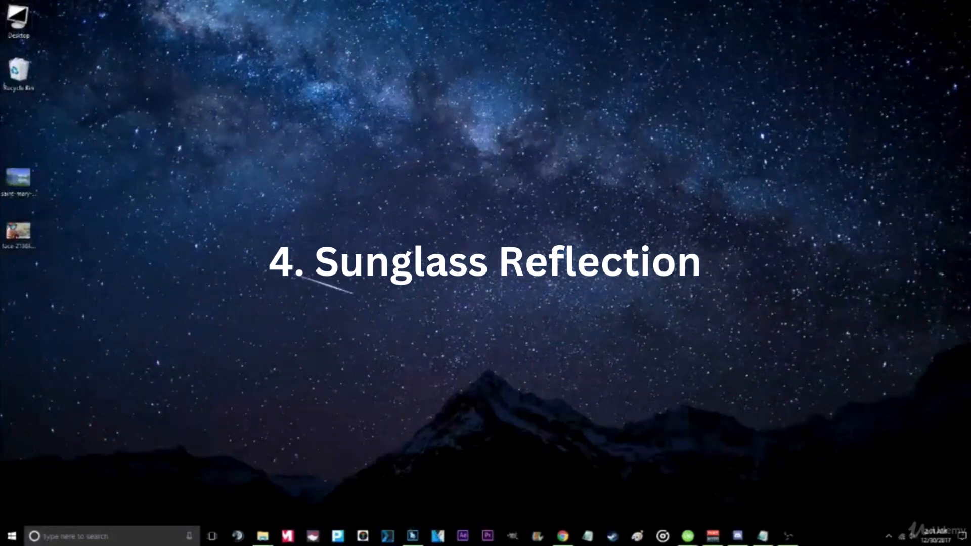
- Return to Photoshop, open the sunglasses face image from the desktop, and maximize the window
mouse_move(412, 541)
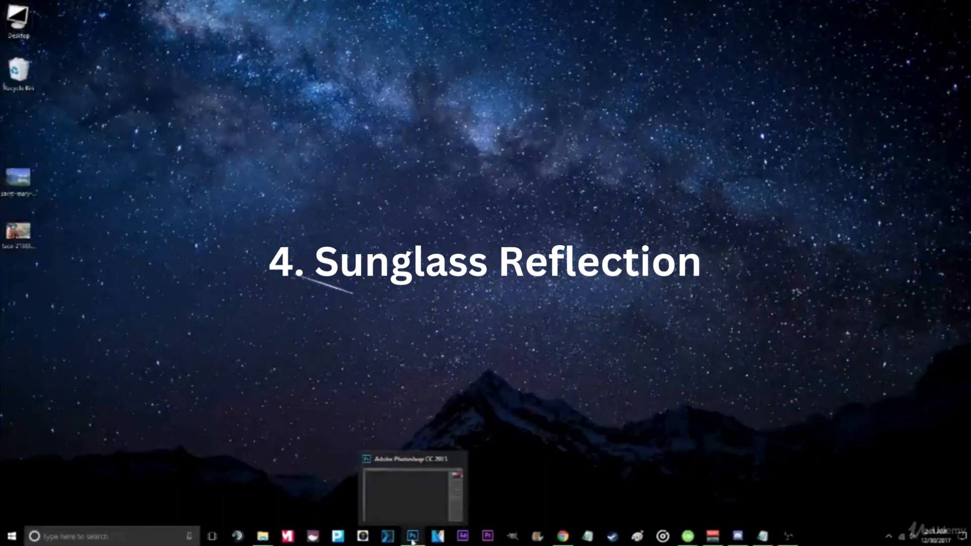
click(412, 542)
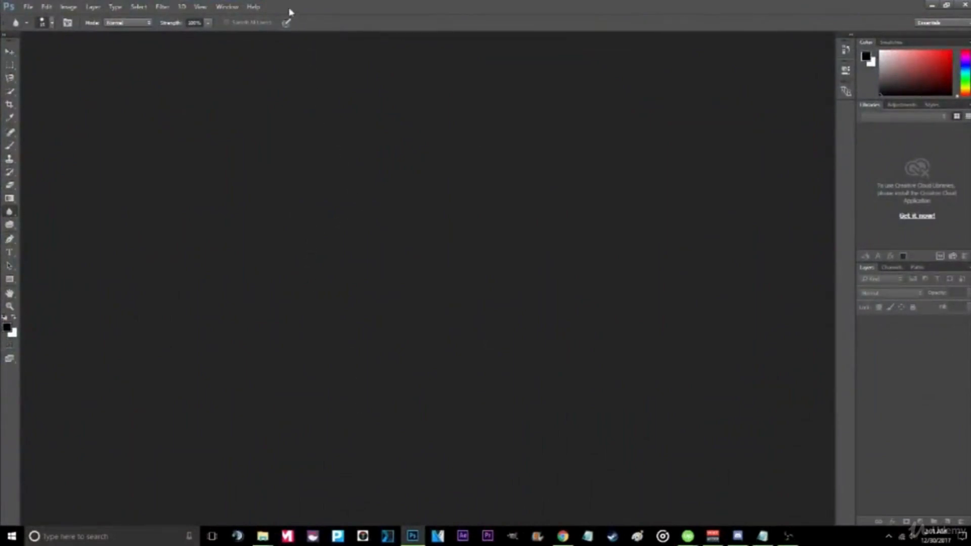
drag(303, 8, 397, 37)
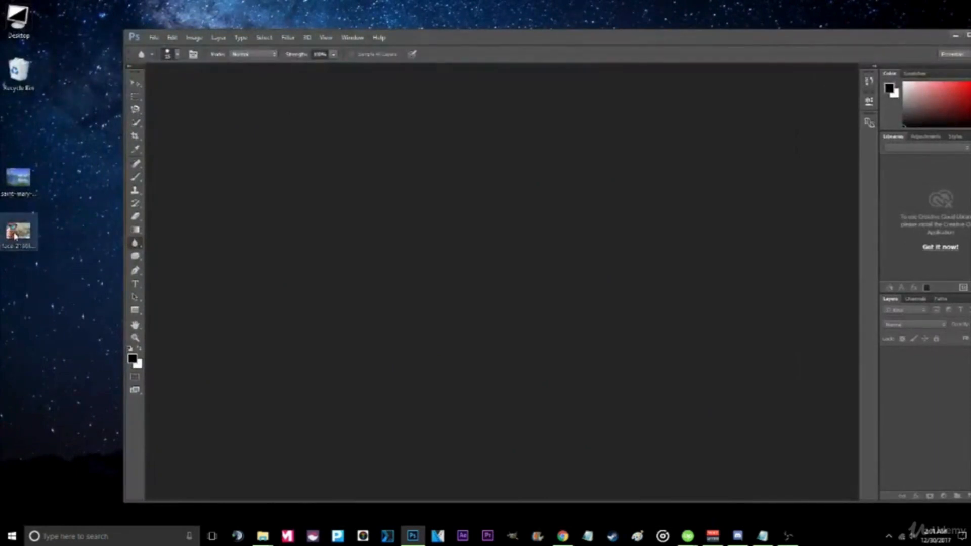
drag(16, 234, 343, 262)
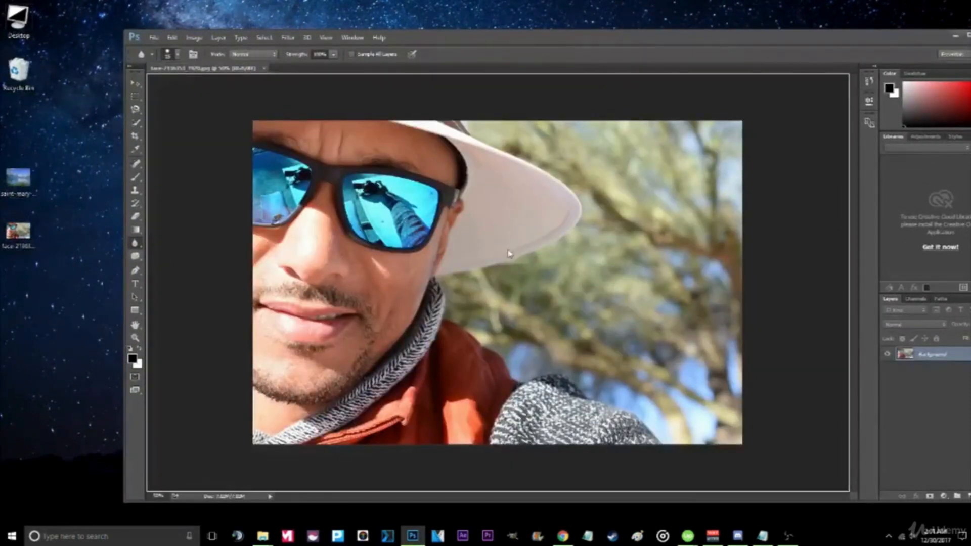
double_click(515, 40)
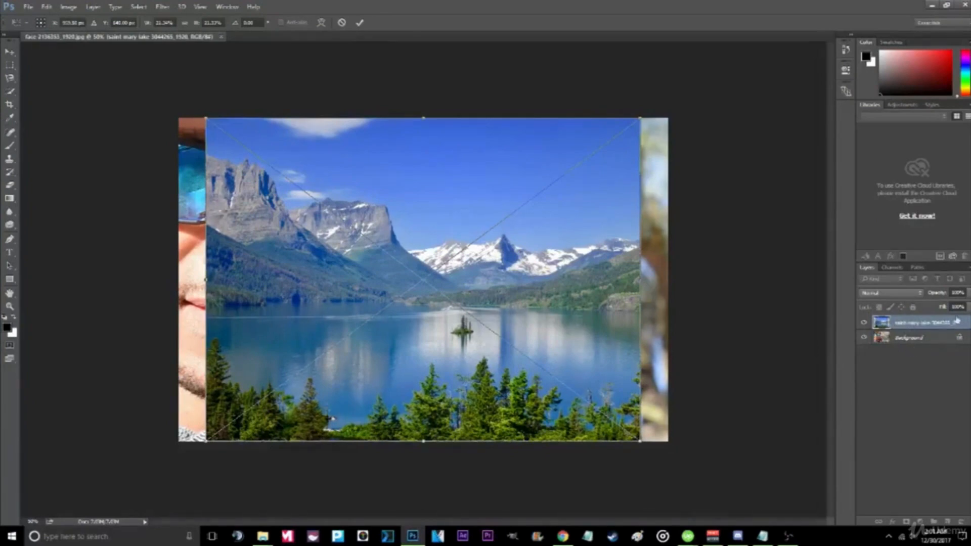
- Confirm the placed lake image, shift it on the canvas, and move its layer beneath the face layer
key(Return)
drag(360, 201, 391, 336)
click(960, 340)
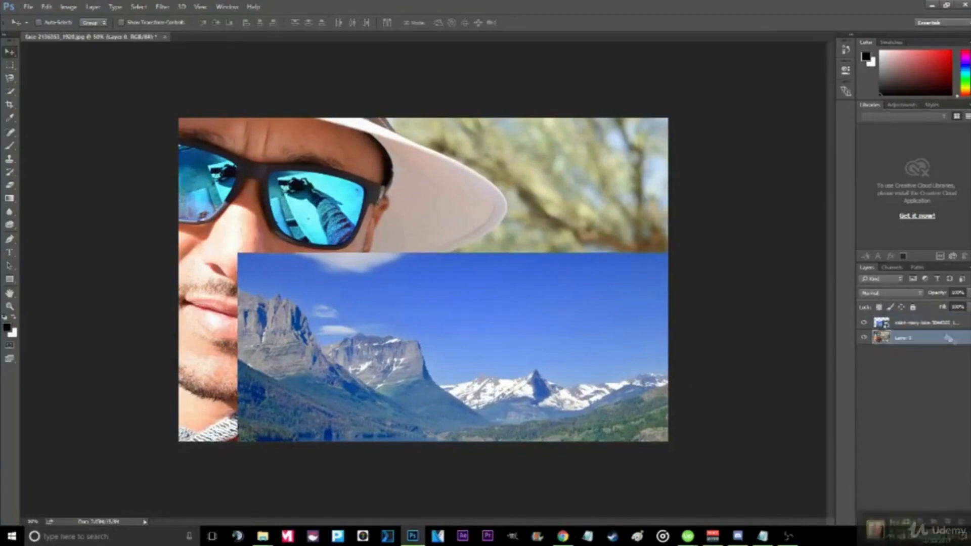
drag(928, 326, 930, 349)
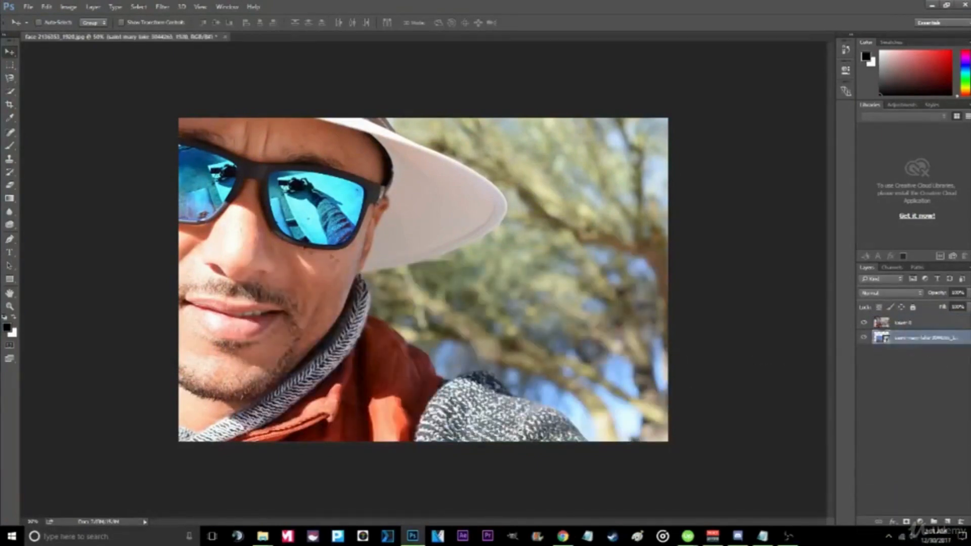
- Cut the left sunglass lens out of the face layer with the Magnetic Lasso and move the lake image to show through it
click(10, 93)
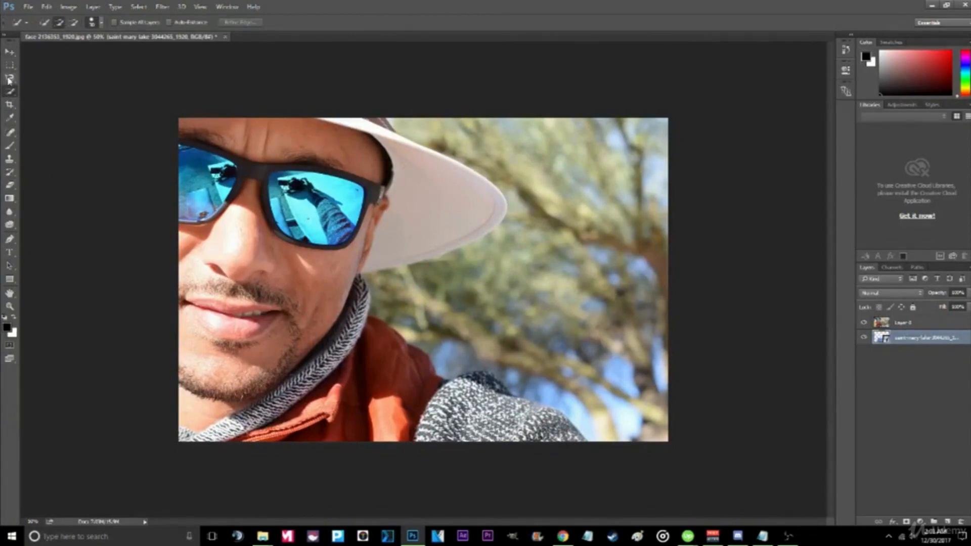
click(10, 78)
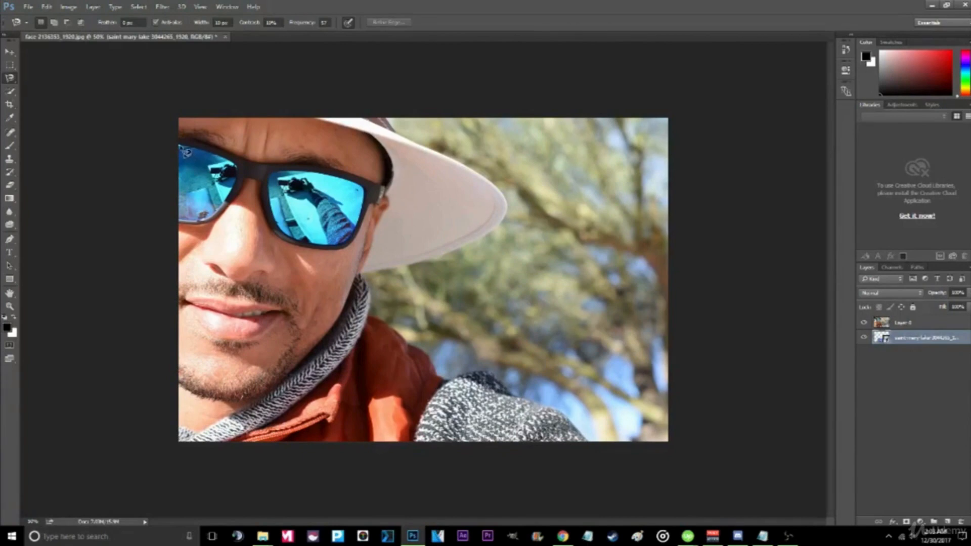
click(179, 147)
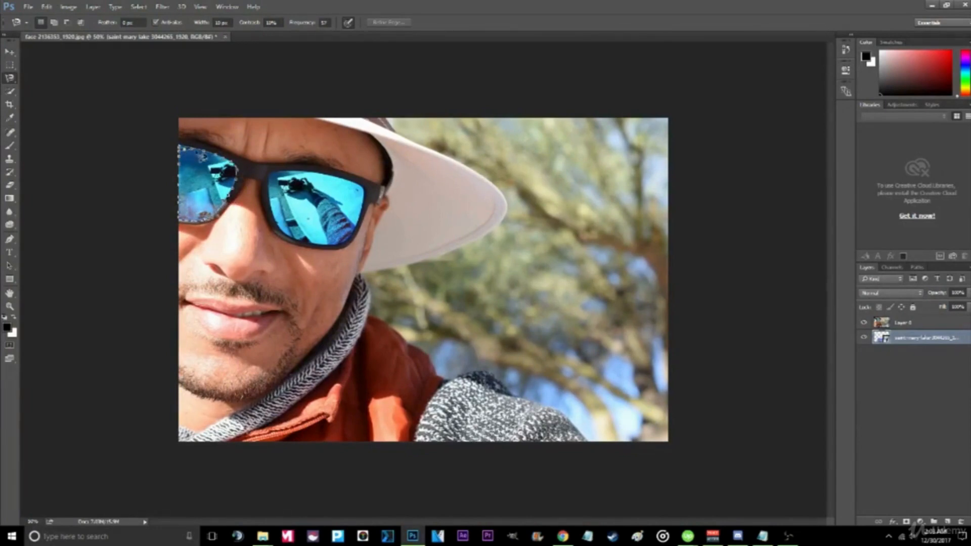
click(181, 147)
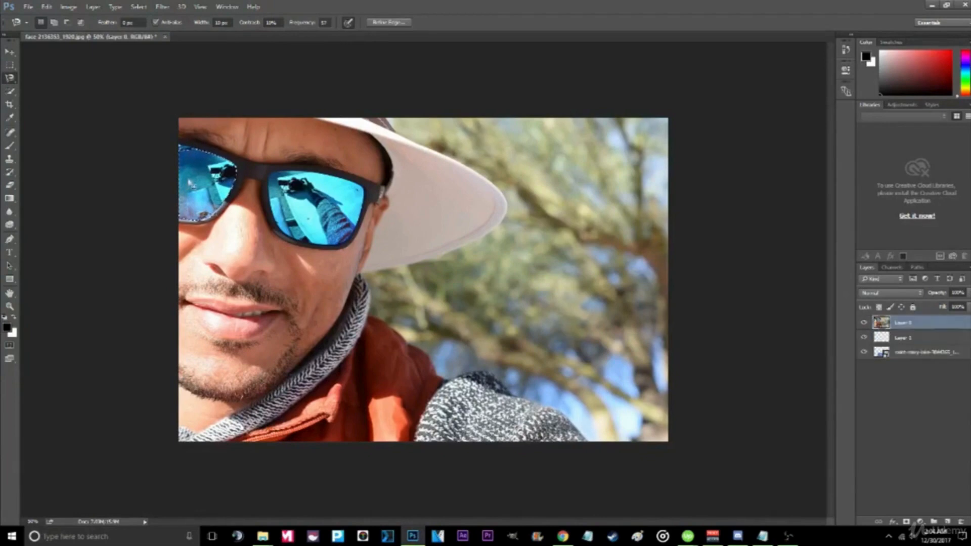
right_click(188, 180)
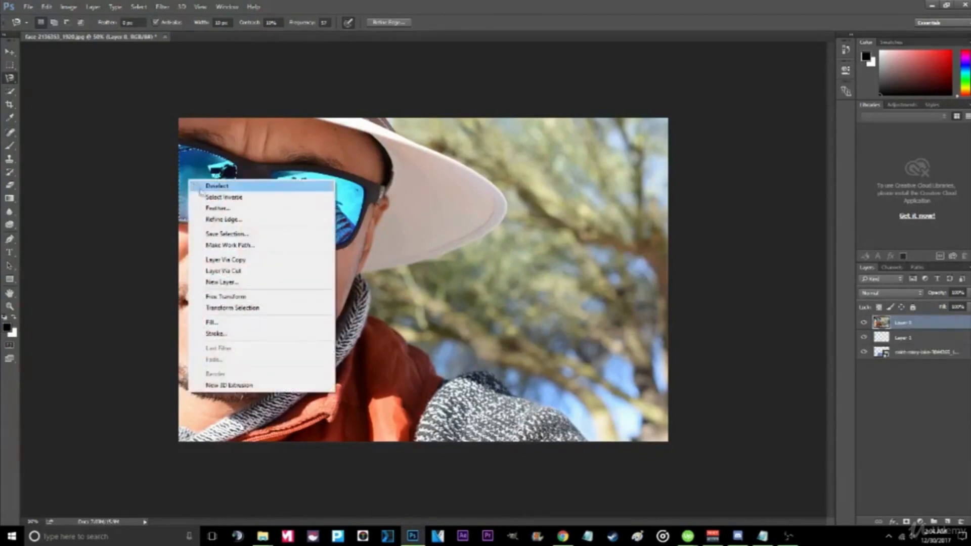
click(236, 271)
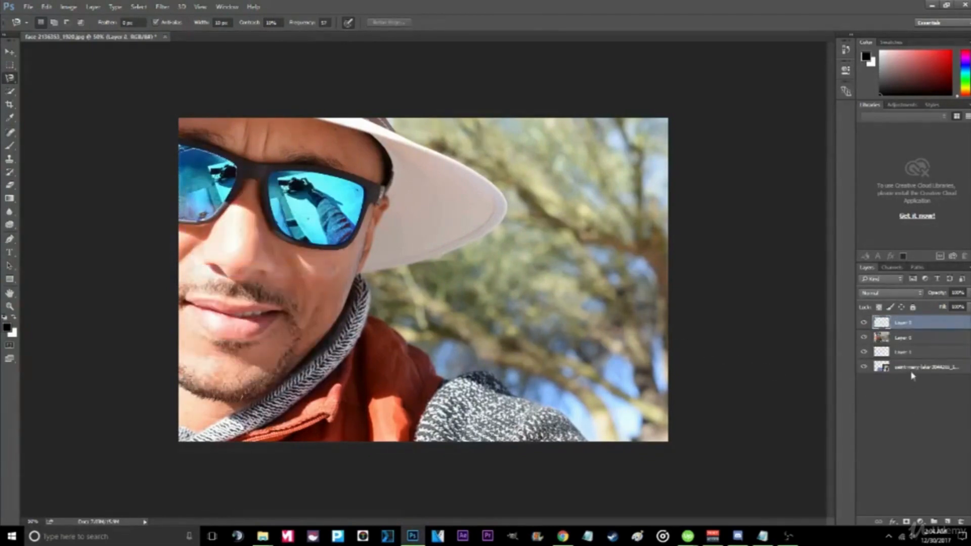
click(954, 352)
key(Delete)
click(921, 338)
click(918, 324)
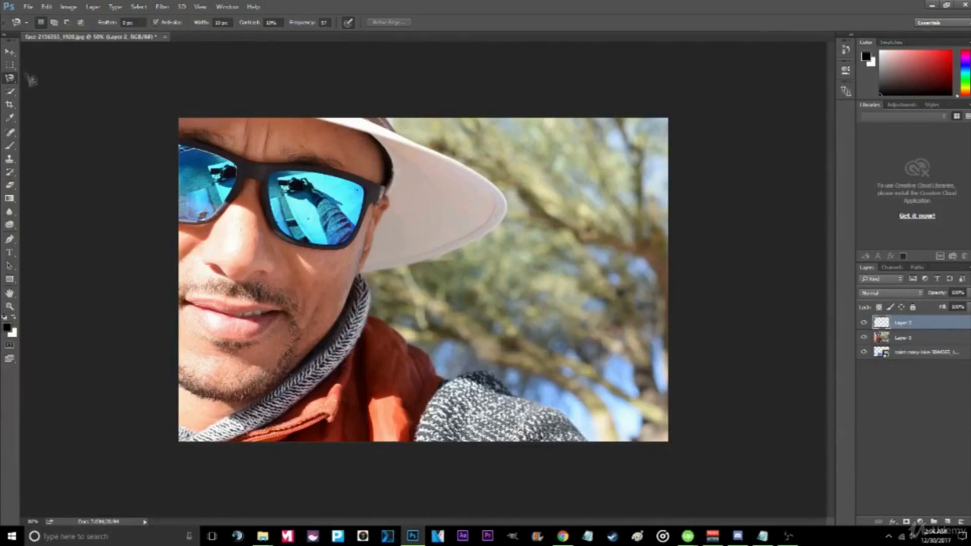
key(v)
drag(200, 168, 216, 179)
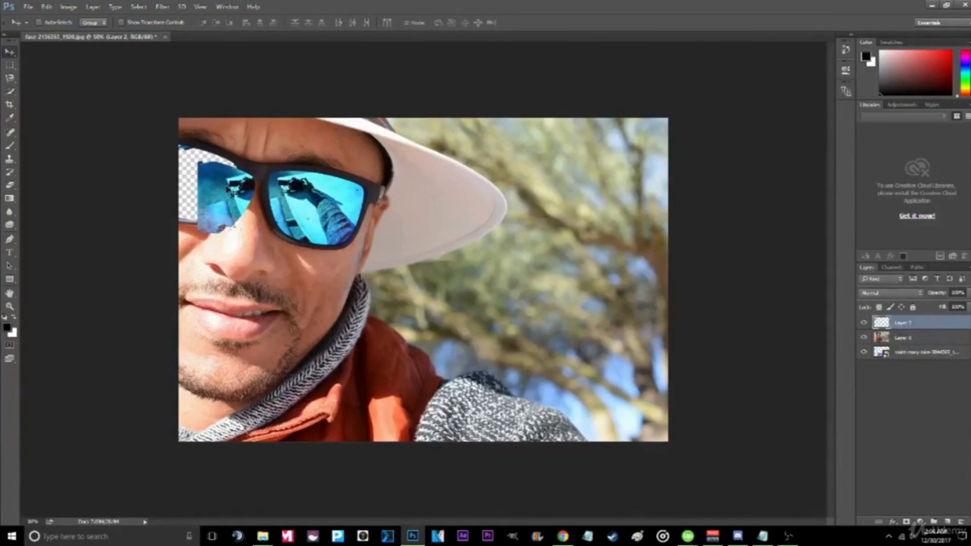
key(Delete)
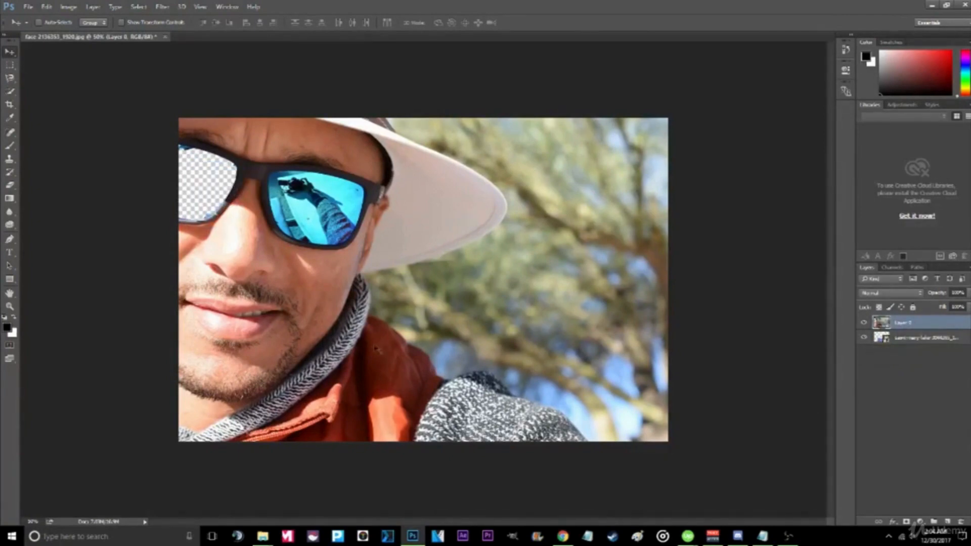
click(913, 338)
mouse_move(658, 316)
mouse_down()
mouse_move(410, 258)
mouse_move(288, 213)
mouse_move(359, 242)
mouse_move(298, 103)
mouse_move(417, 326)
mouse_move(427, 314)
mouse_move(414, 311)
mouse_move(407, 326)
mouse_up()
- Select and remove the right lens with Quick Selection, then reposition the lake image so it fills both lenses
key(w)
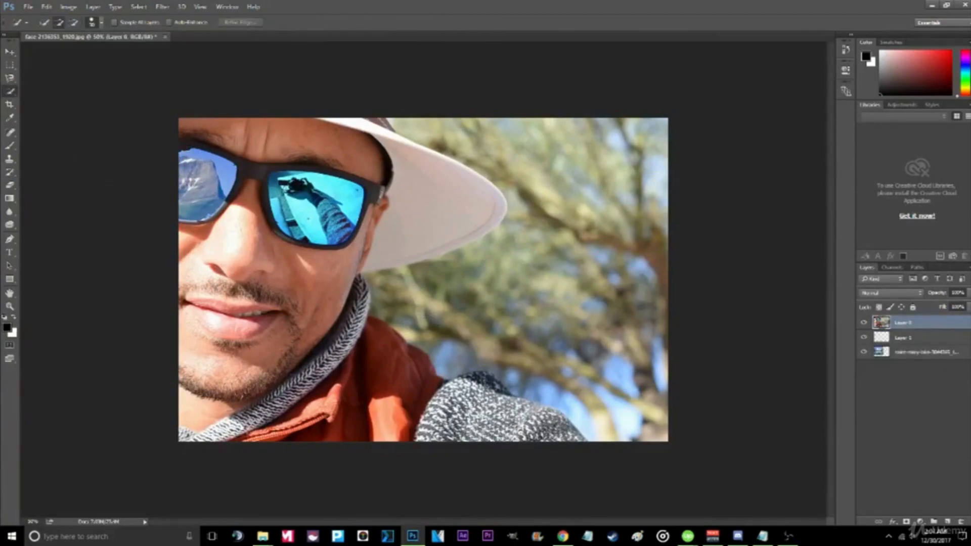
click(345, 196)
right_click(306, 201)
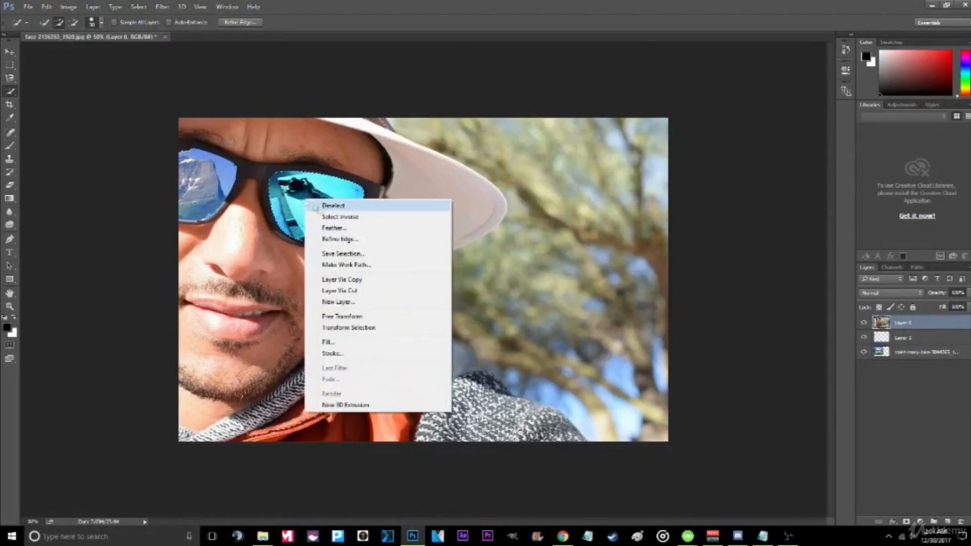
click(353, 291)
key(Delete)
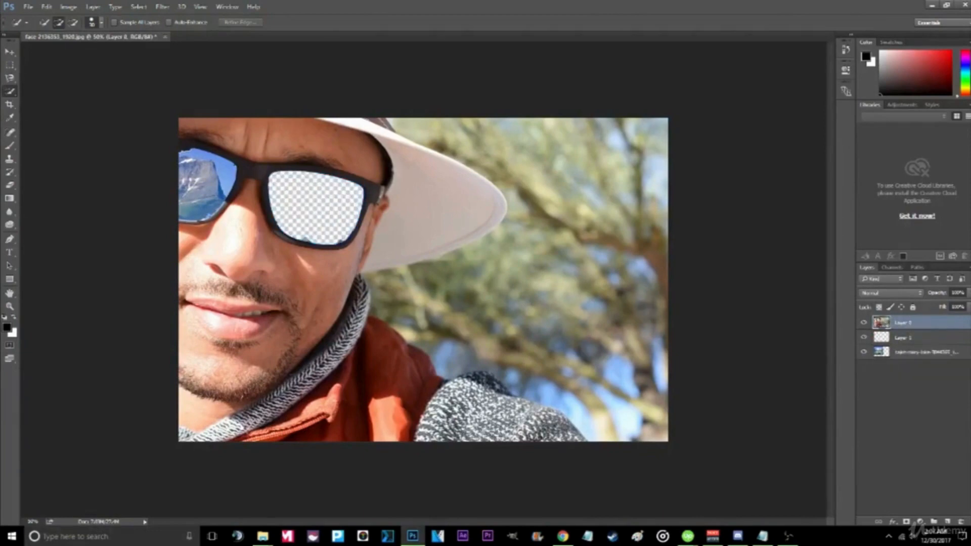
click(933, 356)
click(10, 52)
drag(230, 188, 339, 213)
right_click(340, 214)
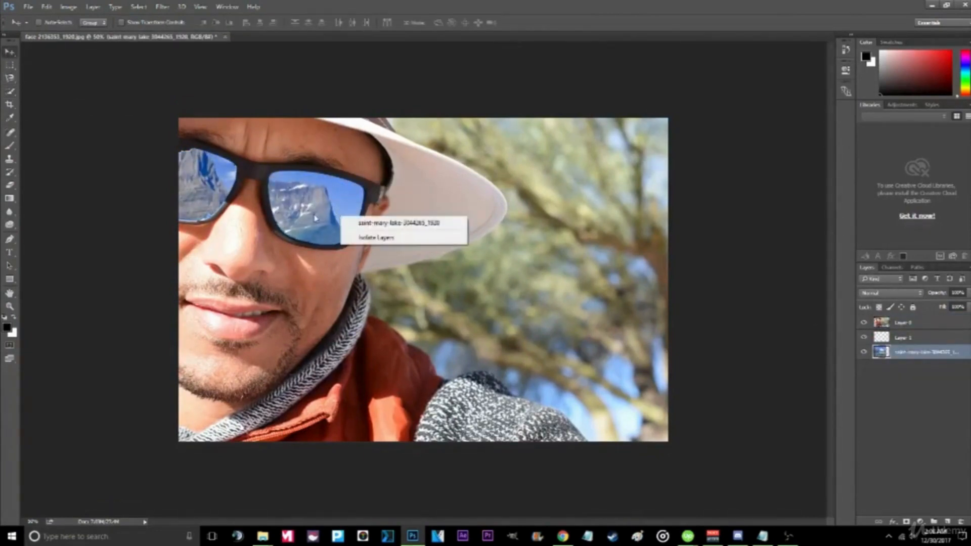
click(315, 216)
- Flatten the image into a single layer
right_click(925, 354)
right_click(940, 335)
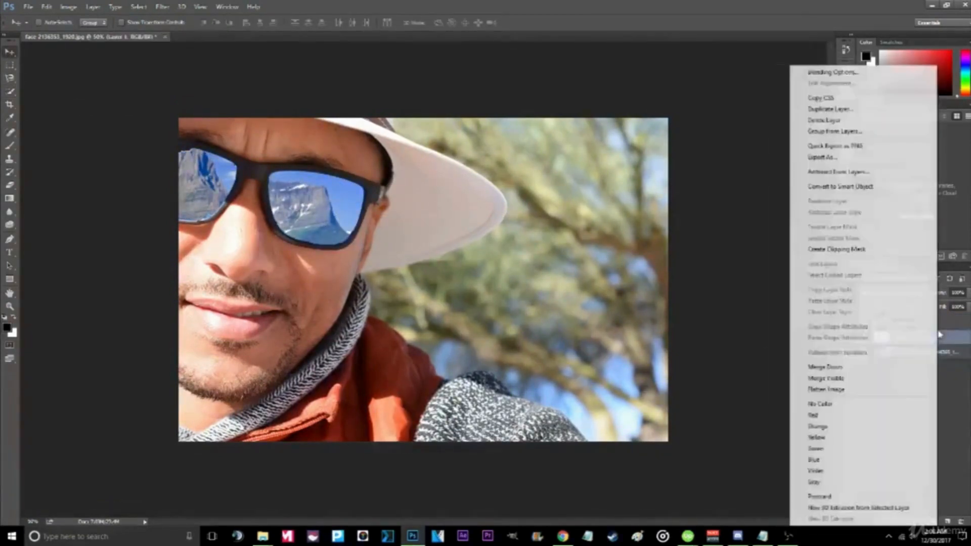
right_click(953, 325)
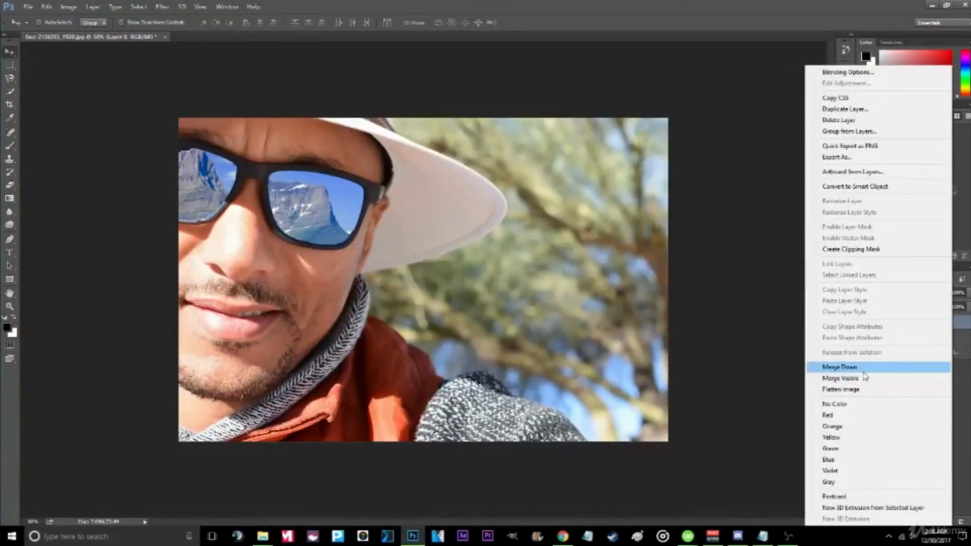
click(862, 390)
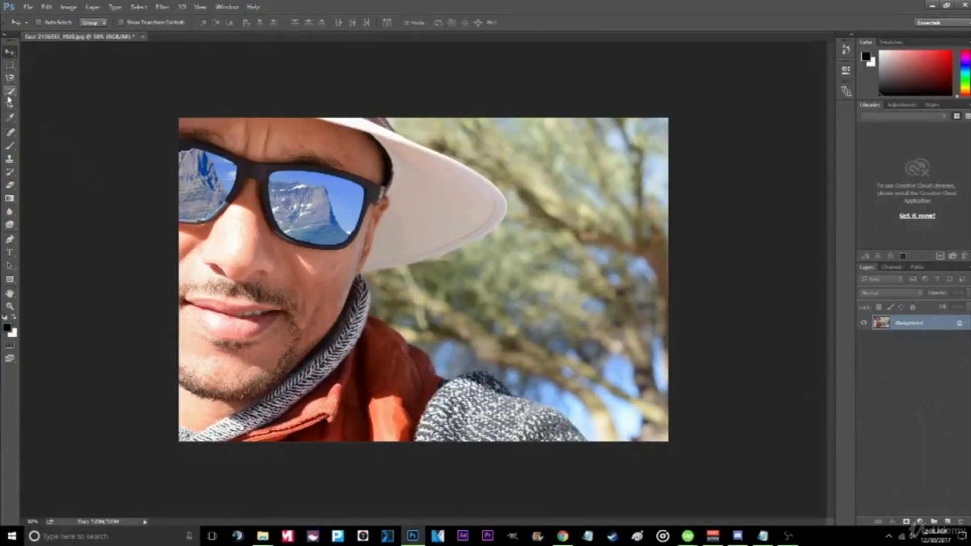
click(9, 212)
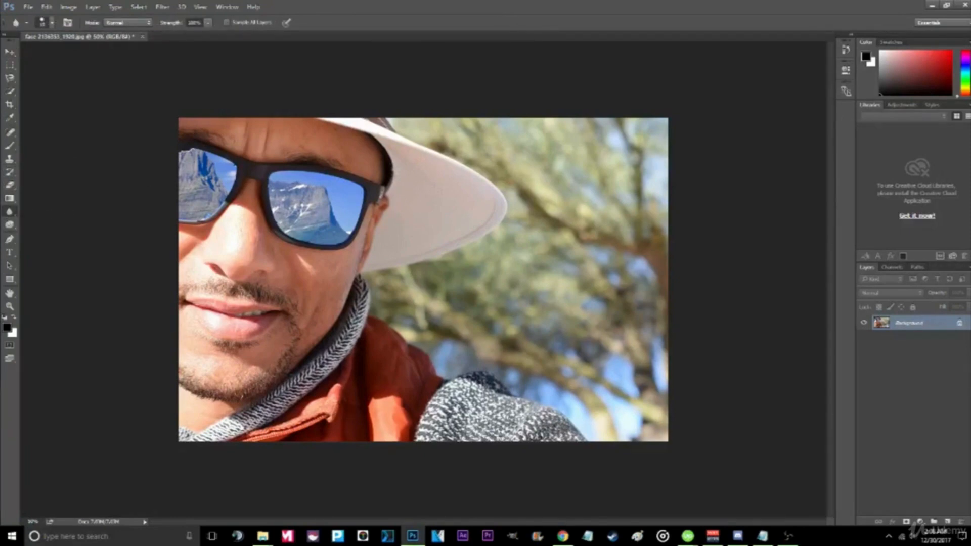
click(9, 132)
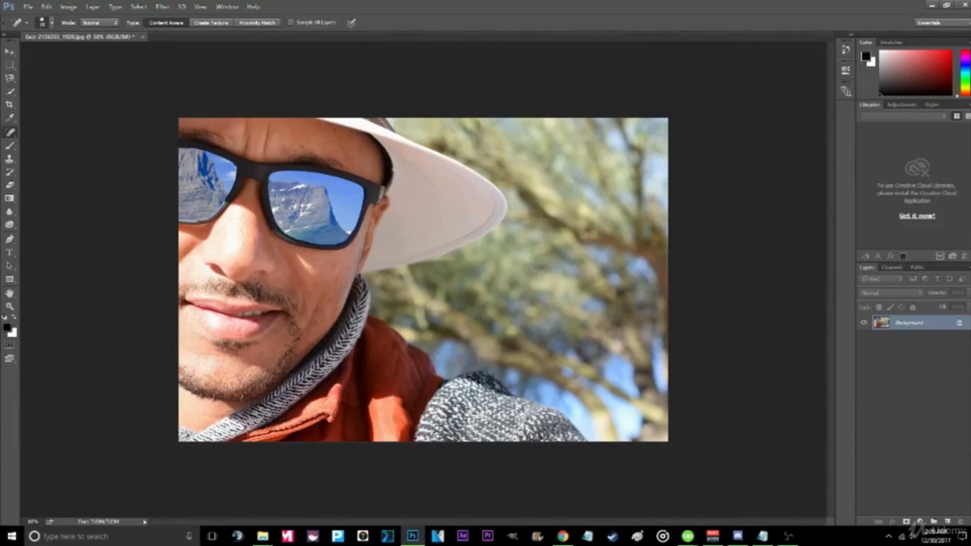
click(9, 211)
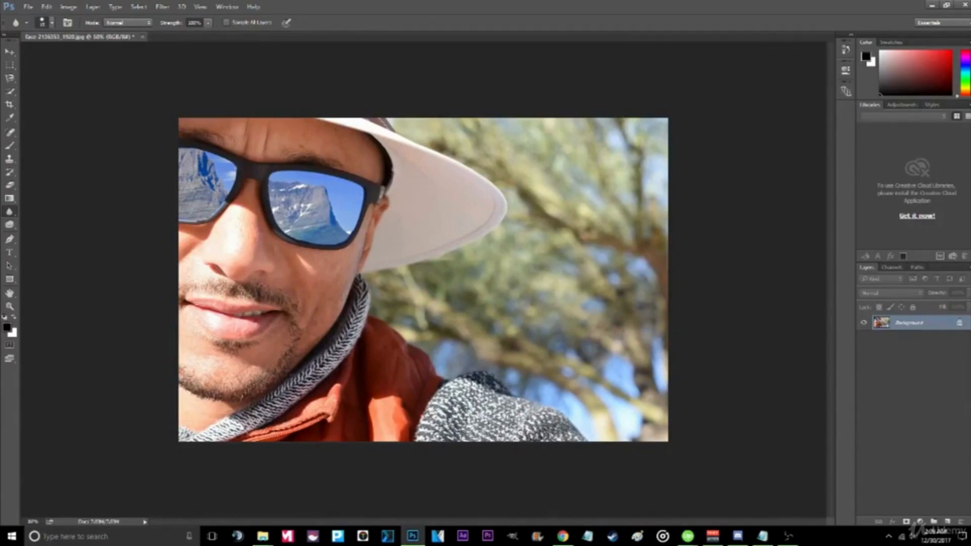
- Export the sunglasses image as a JPG named facefinal to the desktop
click(29, 8)
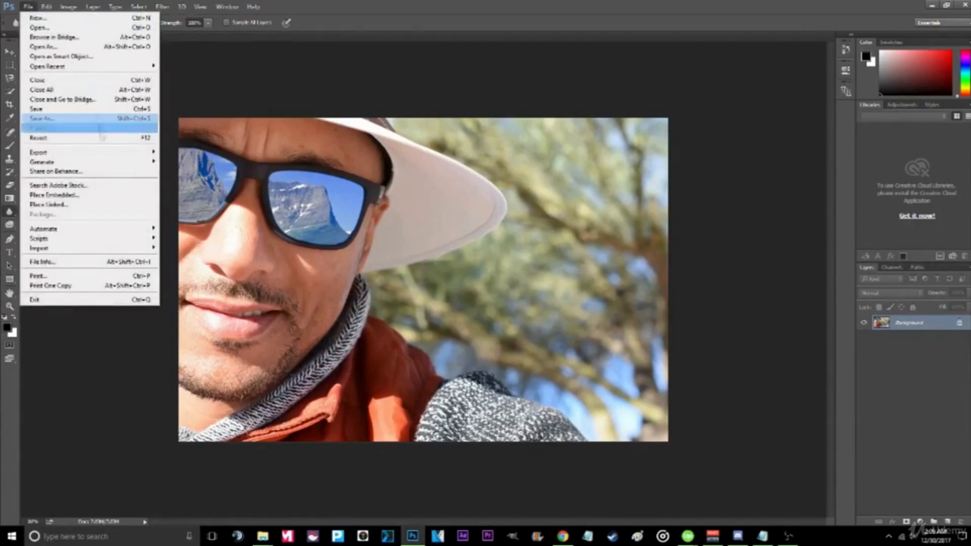
click(50, 140)
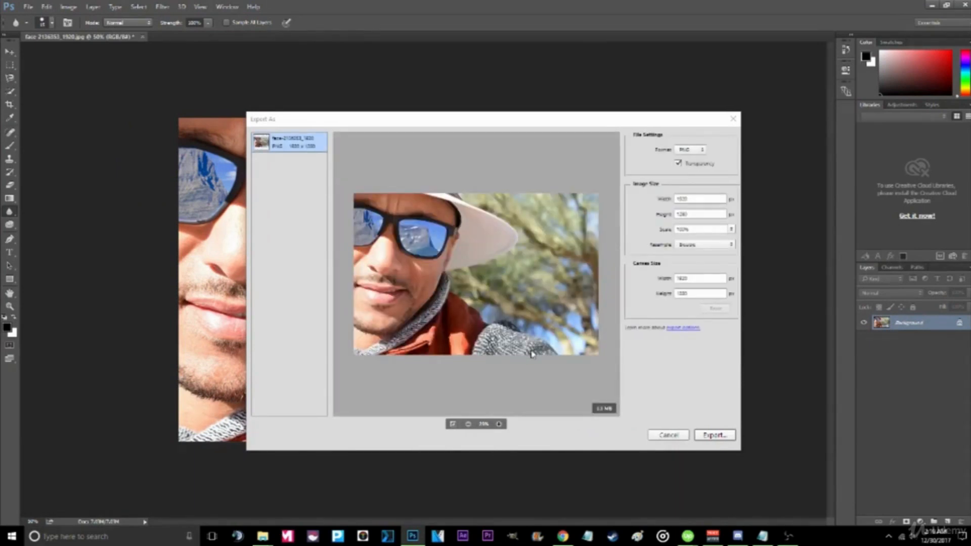
click(702, 149)
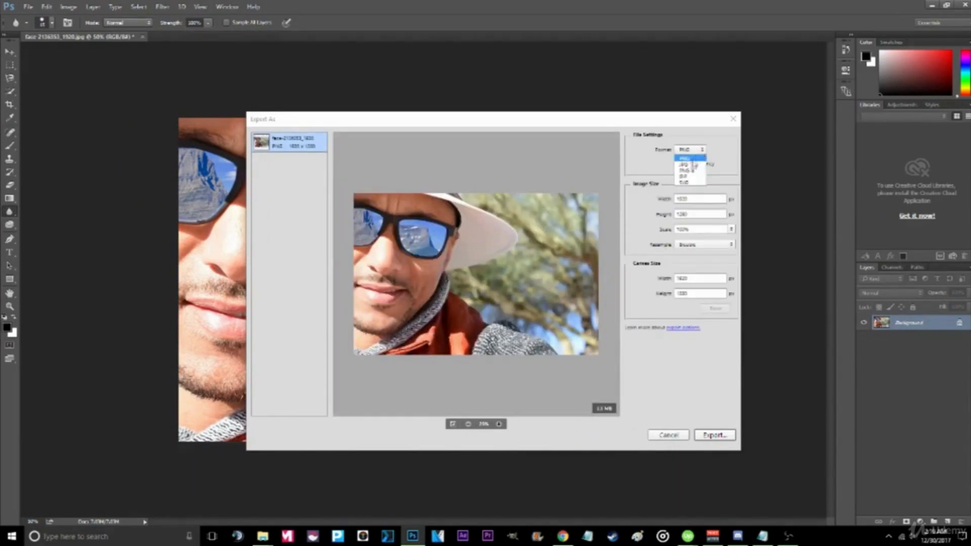
click(688, 160)
click(713, 436)
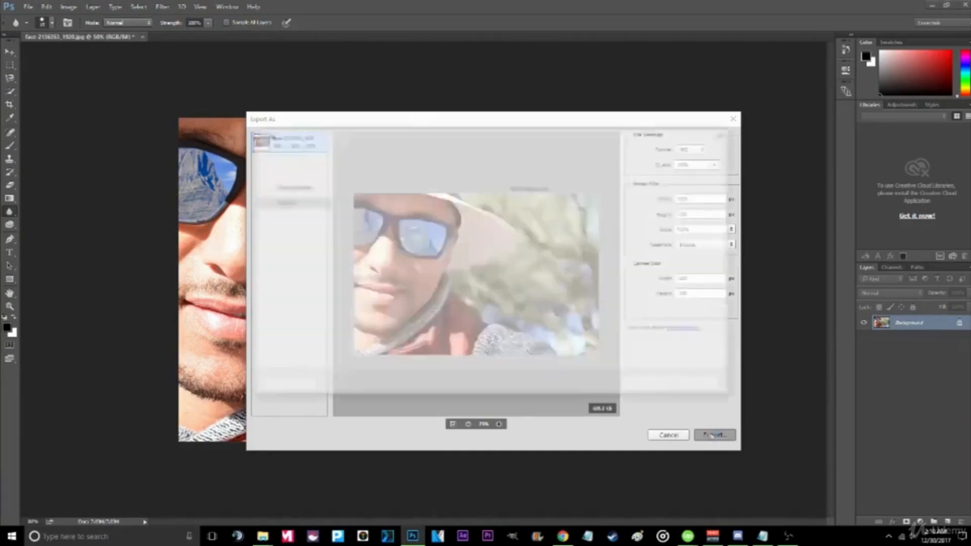
text(facefinal)
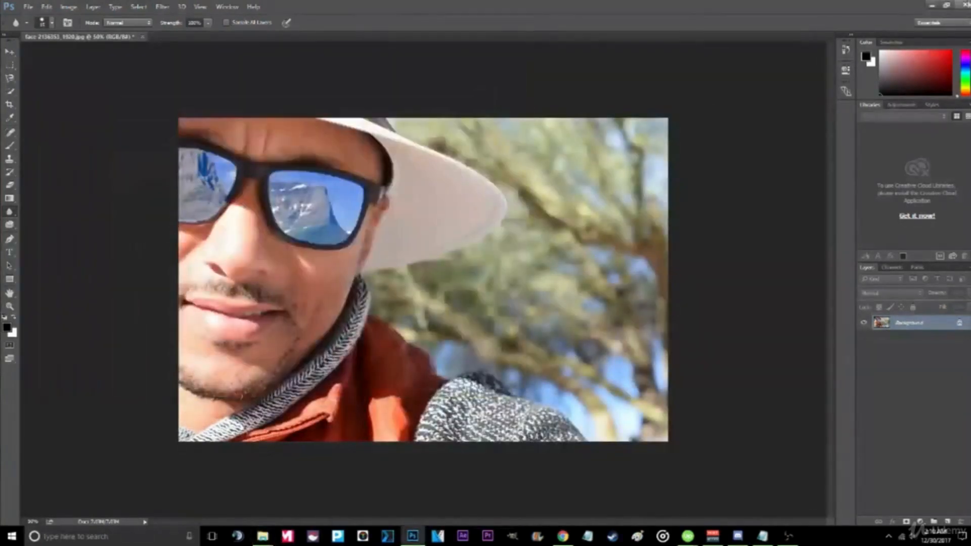
click(963, 4)
click(435, 203)
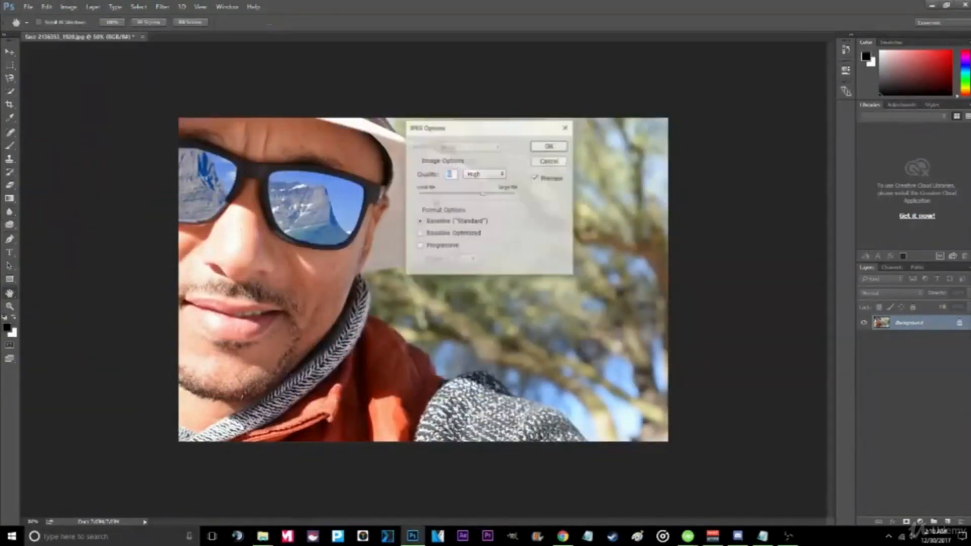
click(549, 146)
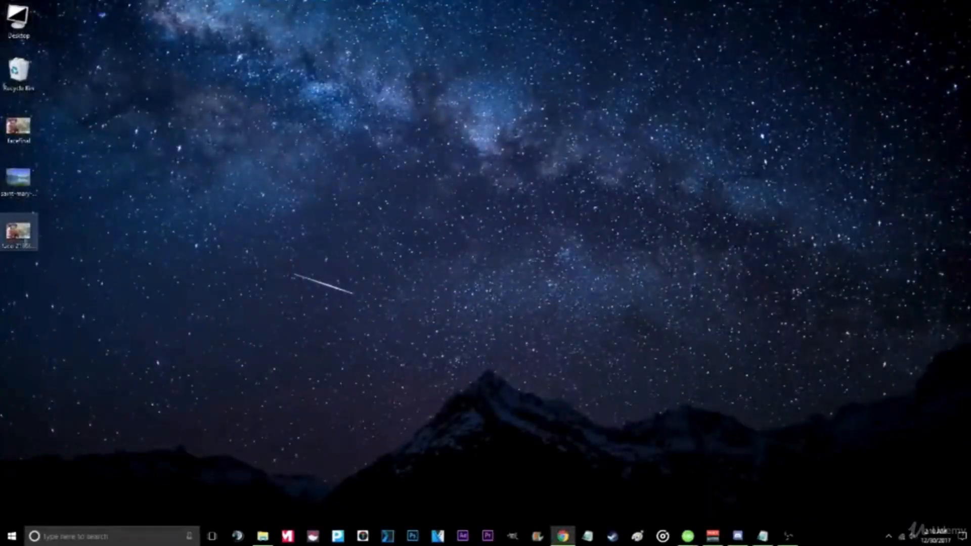
- Open the exported facefinal image from the desktop to inspect the result
double_click(19, 127)
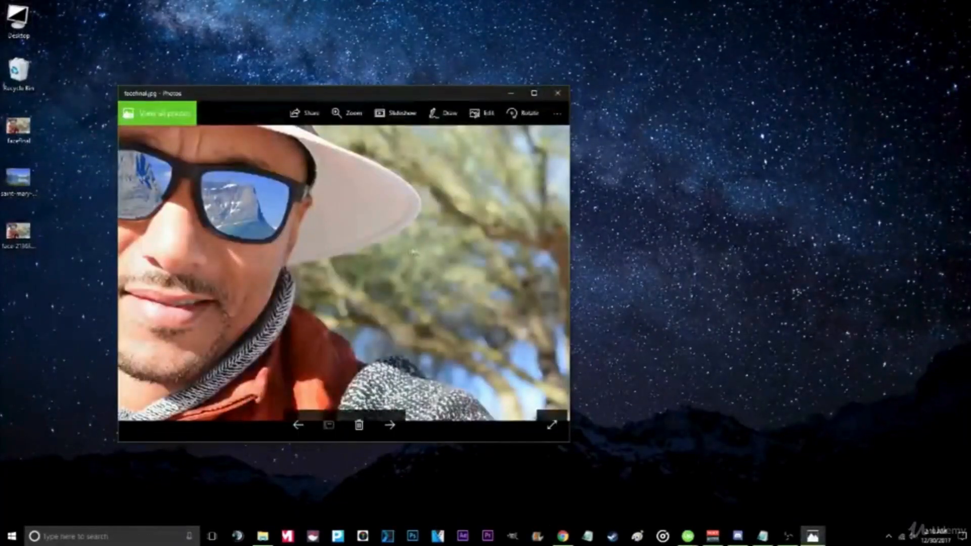
drag(526, 94, 603, 92)
double_click(603, 93)
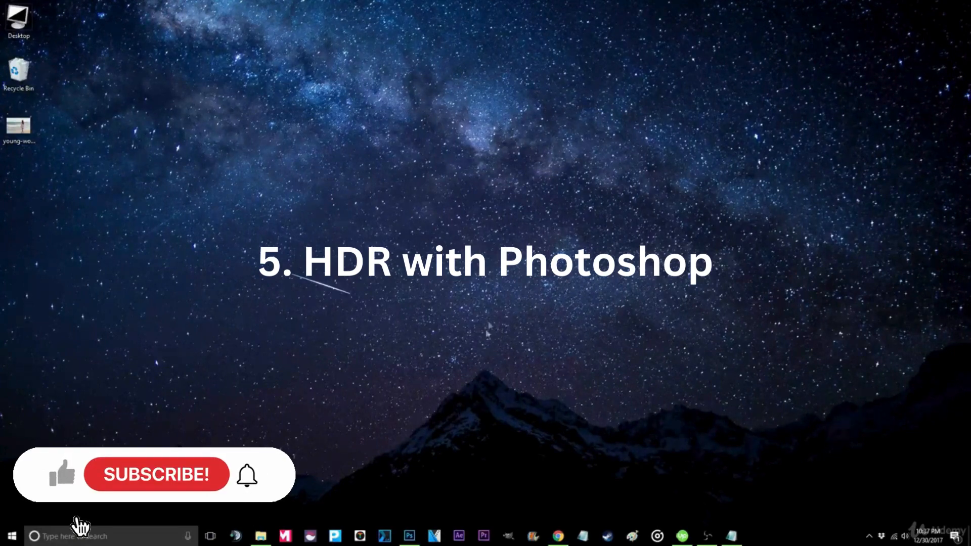
- Return to Photoshop, open the young woman beach image from the desktop, and maximize the window
click(409, 536)
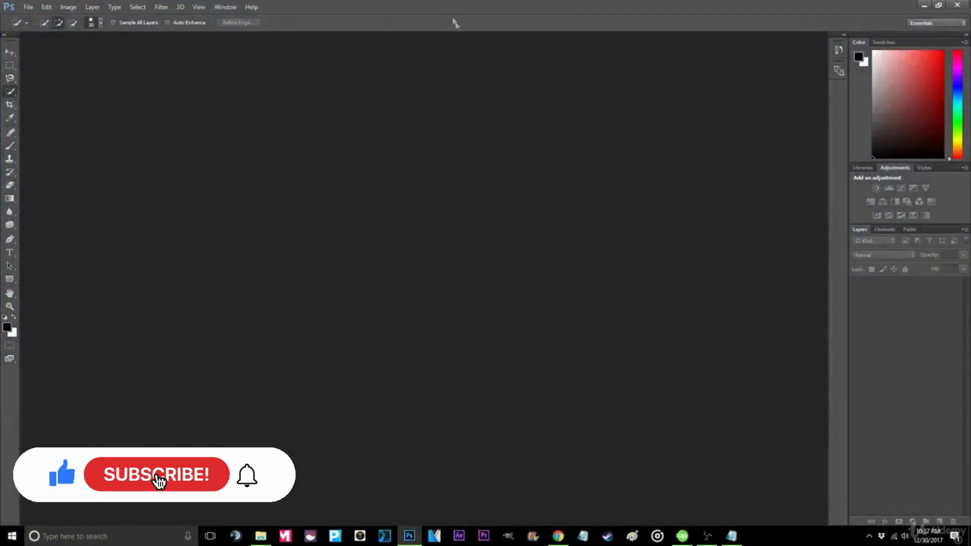
drag(455, 7, 568, 45)
drag(18, 127, 332, 244)
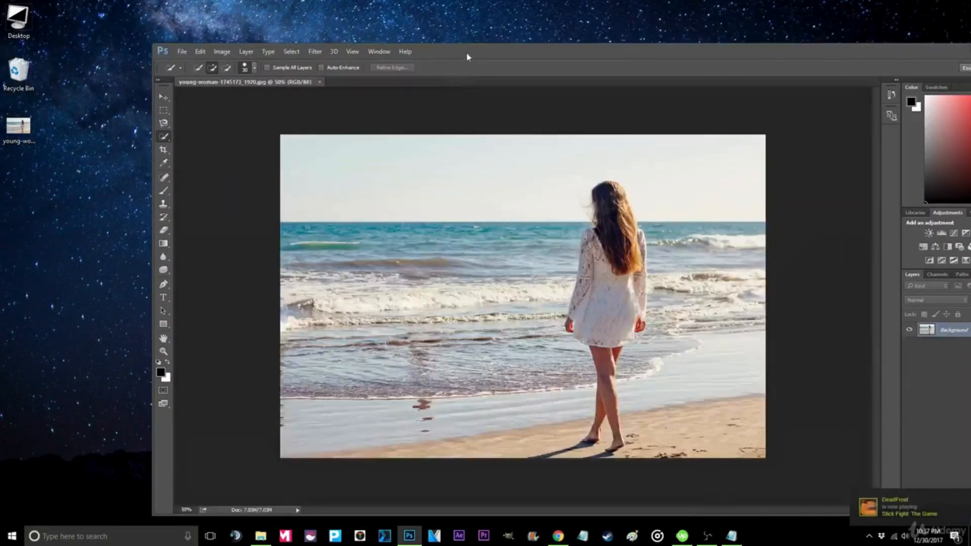
drag(466, 47, 456, 2)
- Add a Hue/Saturation adjustment layer to the beach image with Saturation set to -100
click(954, 286)
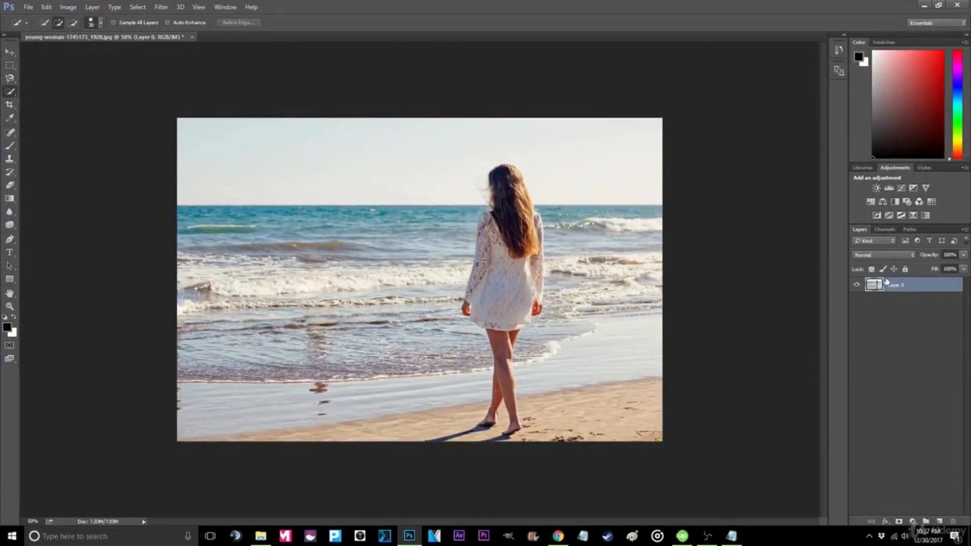
click(872, 202)
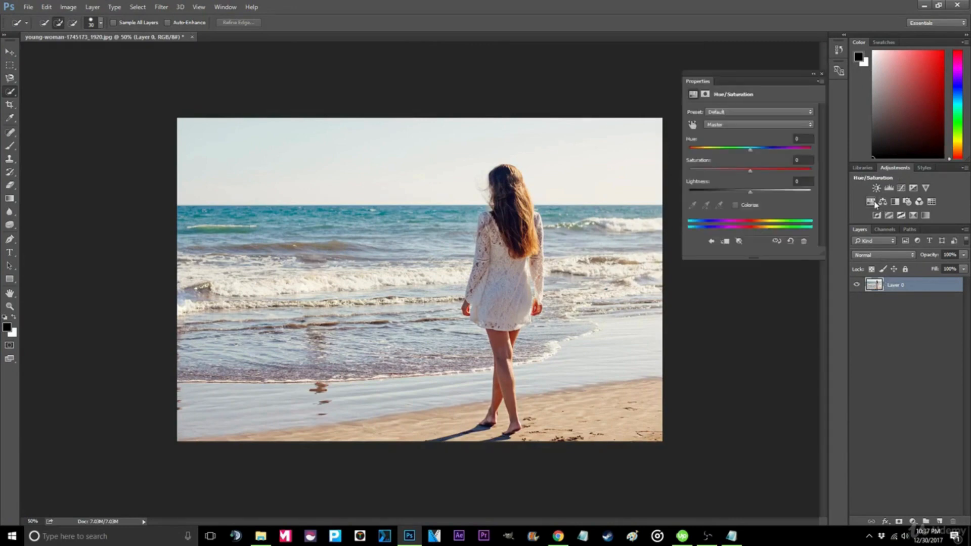
drag(749, 172, 681, 181)
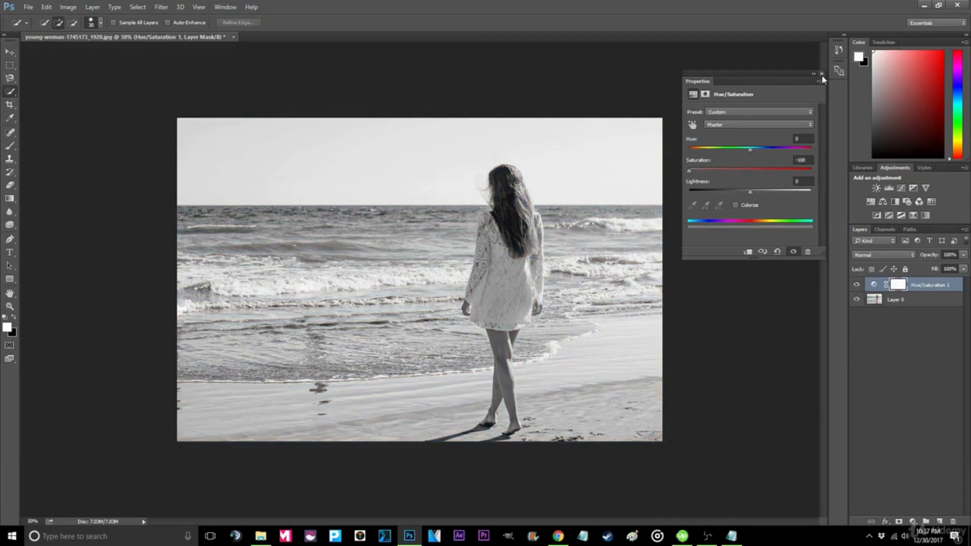
- Close the adjustment properties and lower the Hue/Saturation layer's opacity to 21%
click(821, 73)
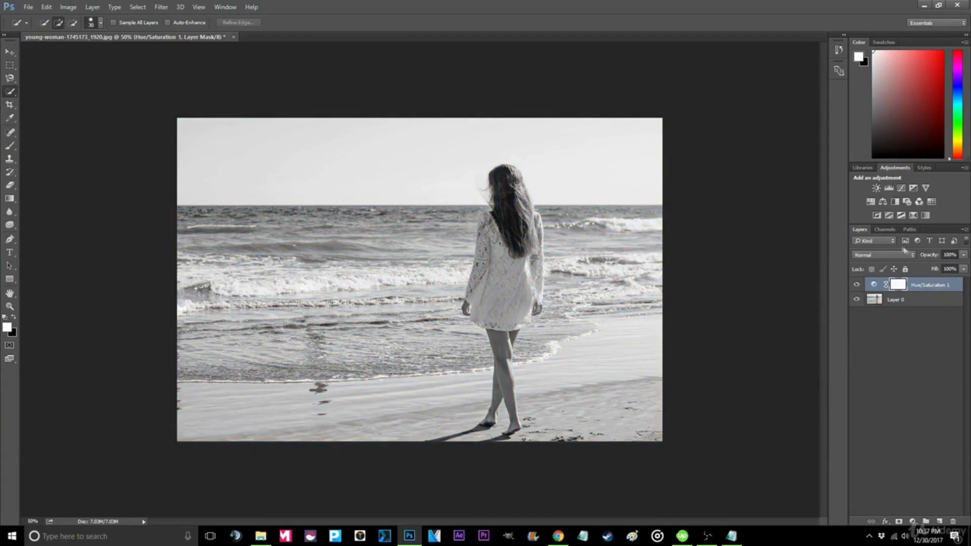
click(965, 255)
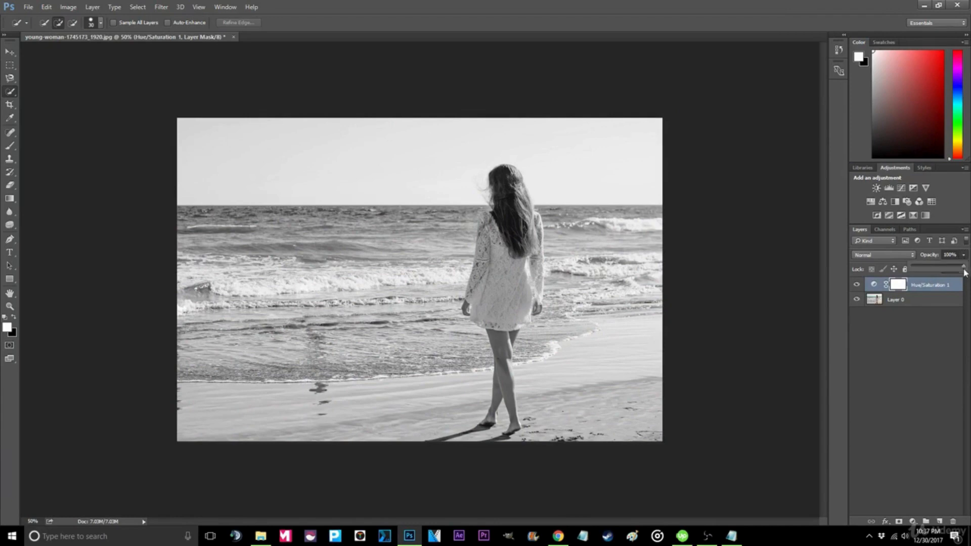
drag(920, 269, 920, 269)
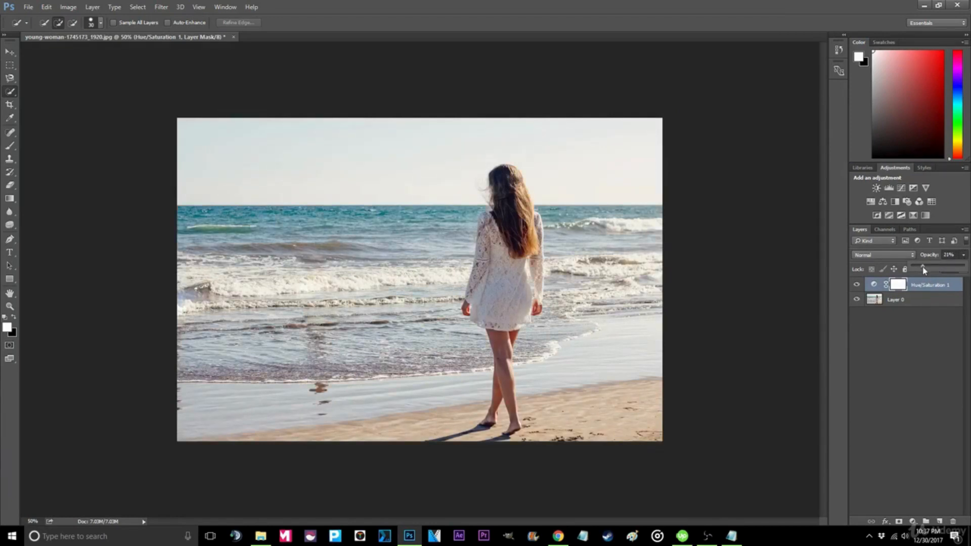
- Apply a Smart Sharpen filter to the photo layer, adjusting the Amount slider
click(915, 303)
click(915, 300)
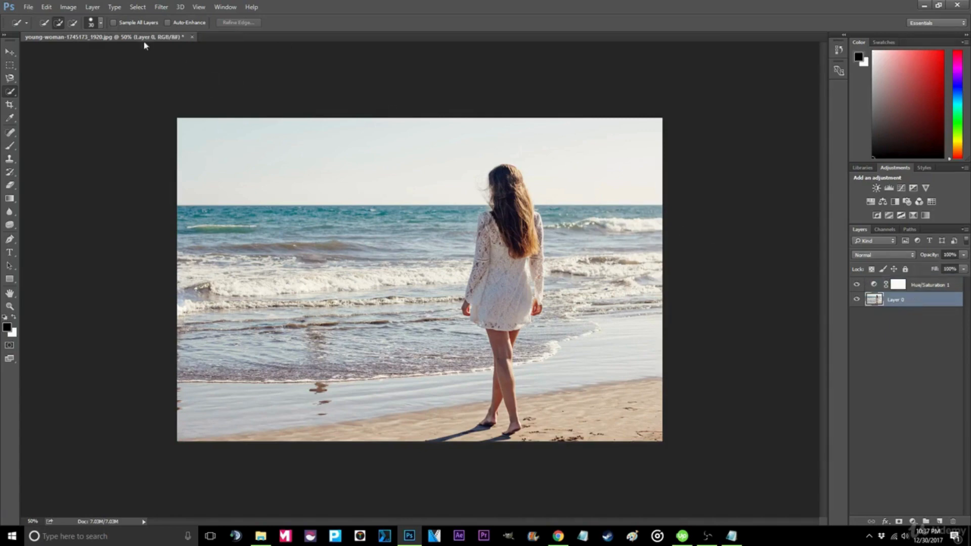
click(93, 6)
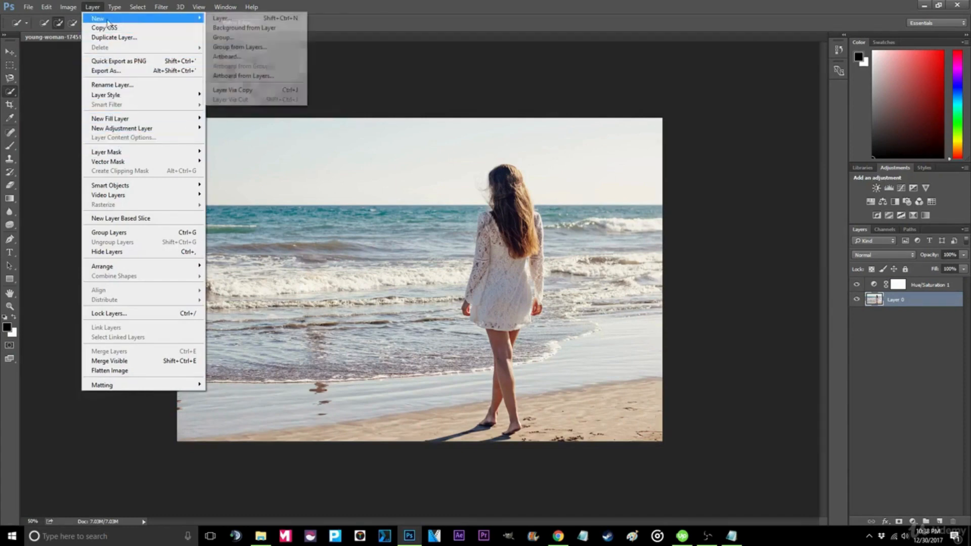
mouse_move(161, 7)
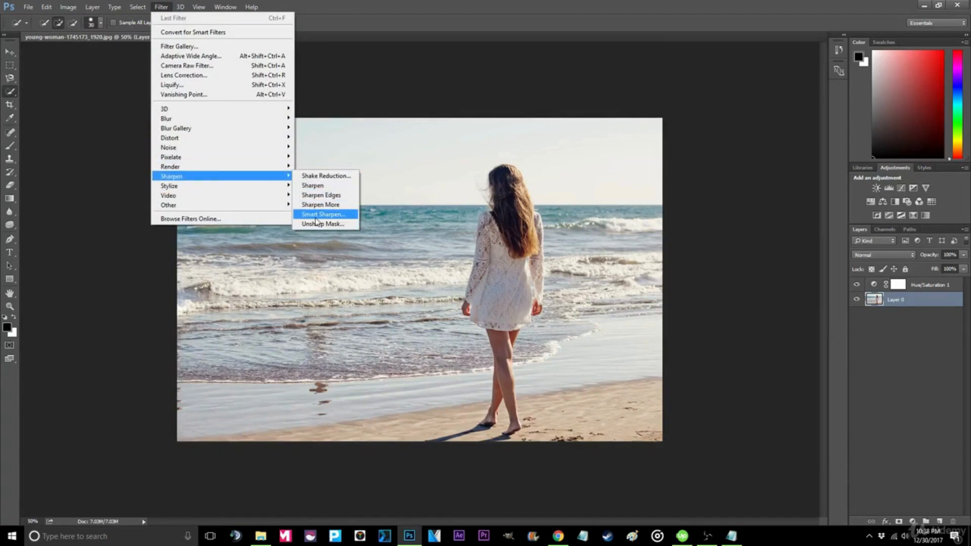
click(315, 216)
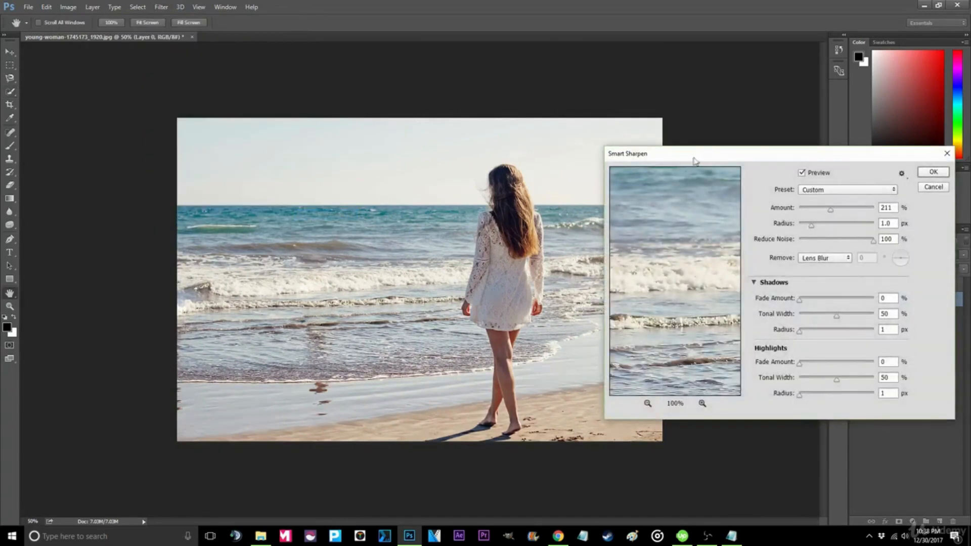
drag(694, 161, 590, 123)
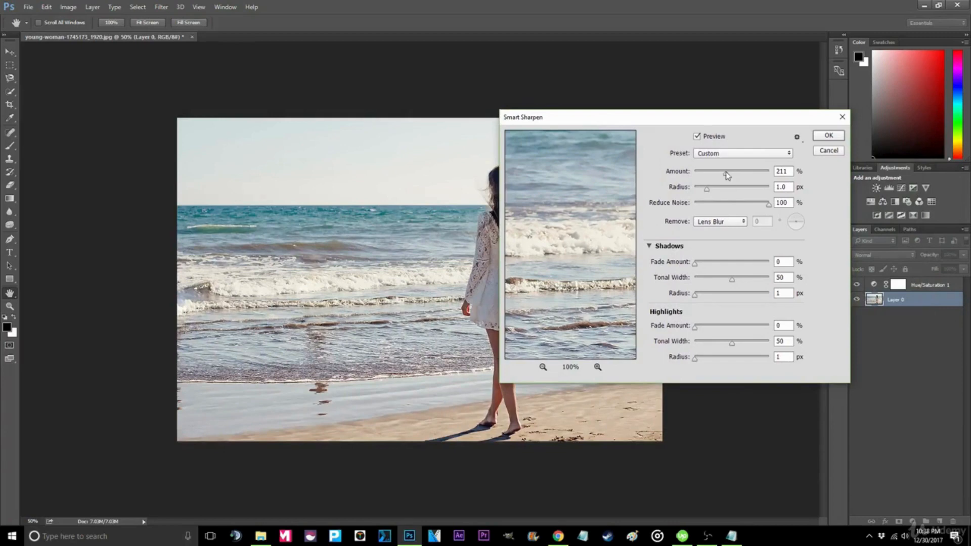
mouse_move(725, 172)
mouse_down()
mouse_move(745, 179)
mouse_move(706, 175)
mouse_move(769, 185)
mouse_move(735, 177)
mouse_up()
click(828, 135)
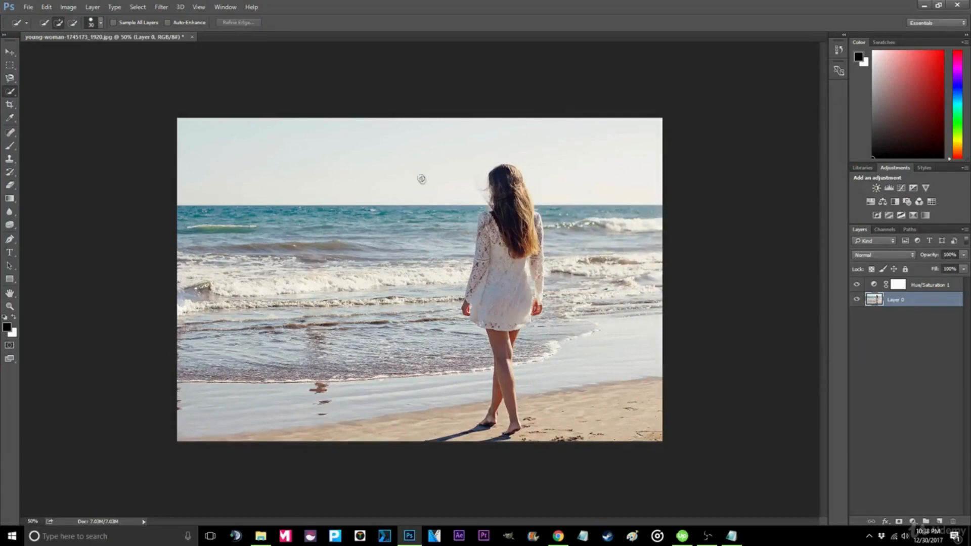
- Quick-export the beach image as a PNG to the desktop under its original file name
right_click(927, 302)
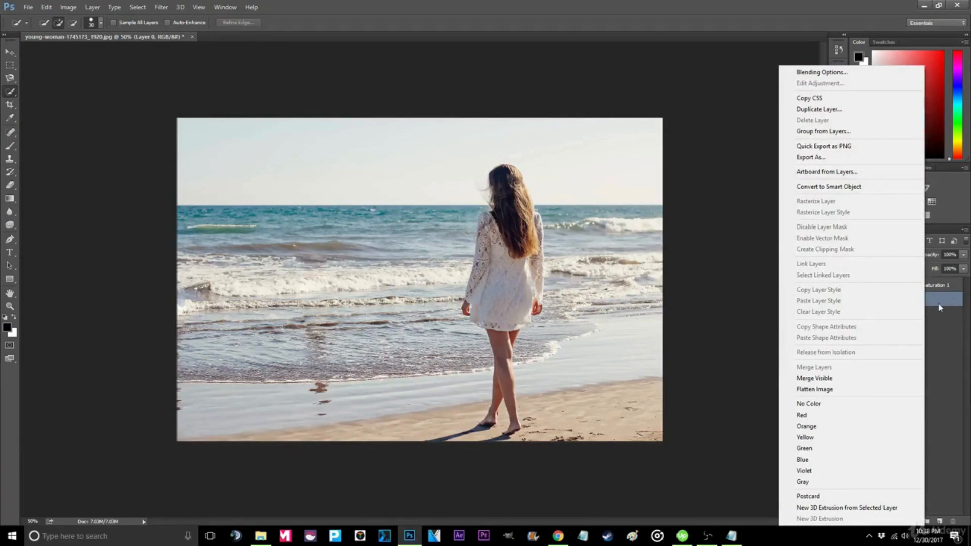
click(939, 307)
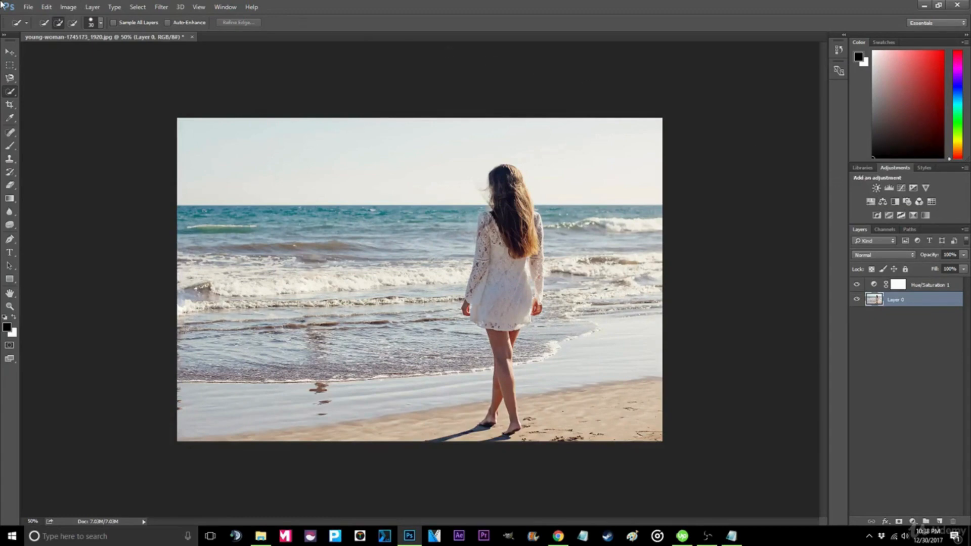
click(28, 7)
mouse_move(127, 153)
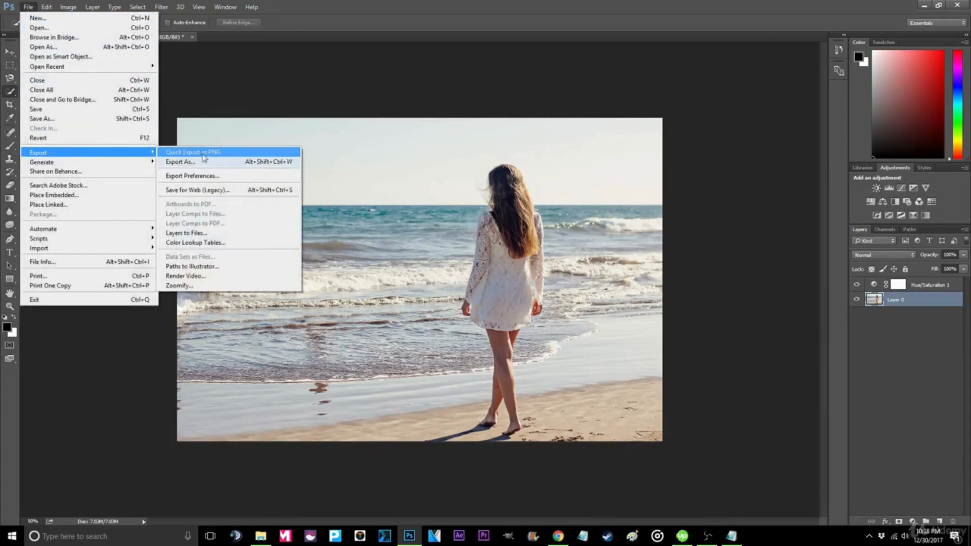
click(213, 150)
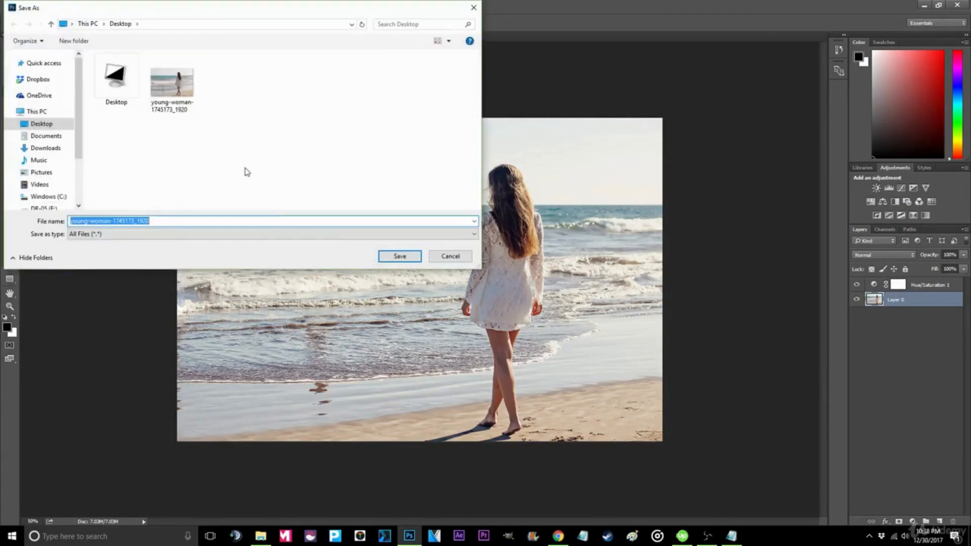
click(396, 257)
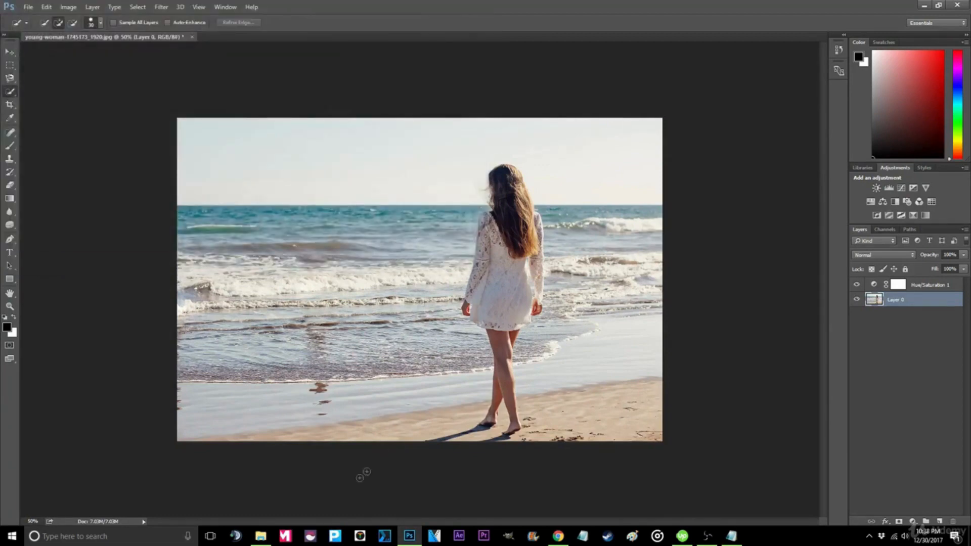
- Open the exported beach PNG from the desktop to inspect the result
click(261, 537)
click(285, 213)
double_click(285, 214)
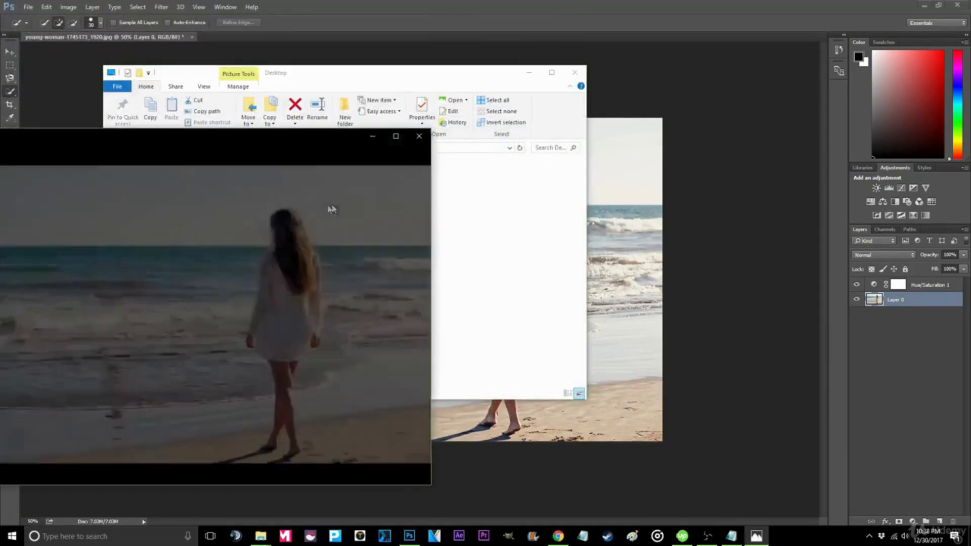
click(477, 210)
double_click(330, 197)
drag(298, 159, 699, 119)
click(336, 423)
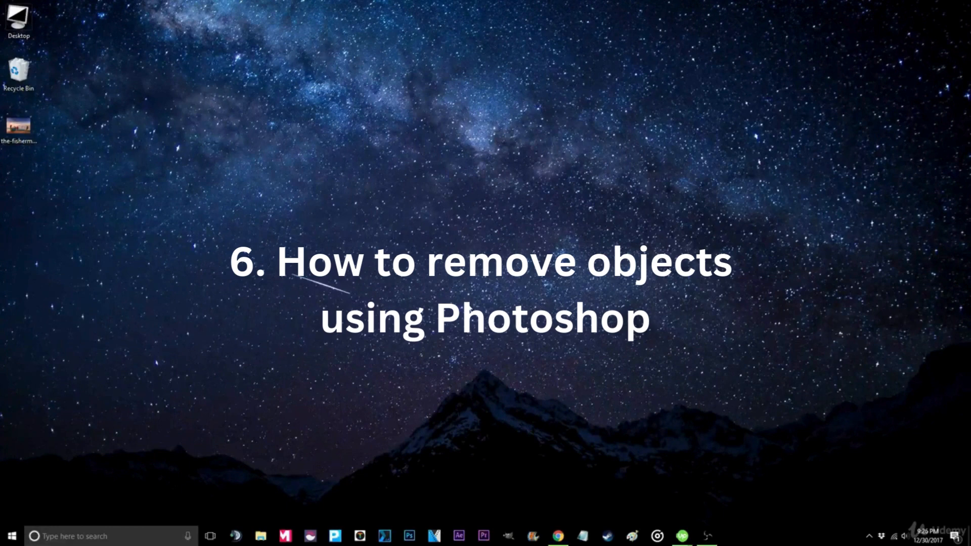
- Return to Photoshop with the fishermen image, restore its window, and unlock the Background layer
click(410, 536)
mouse_move(23, 133)
mouse_down()
mouse_move(60, 176)
mouse_move(24, 131)
mouse_up()
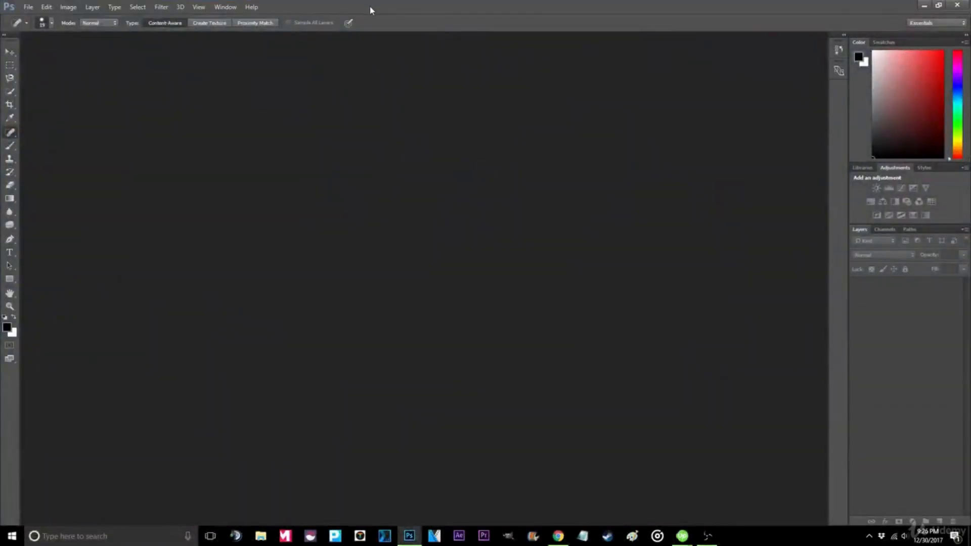
key(super+Down)
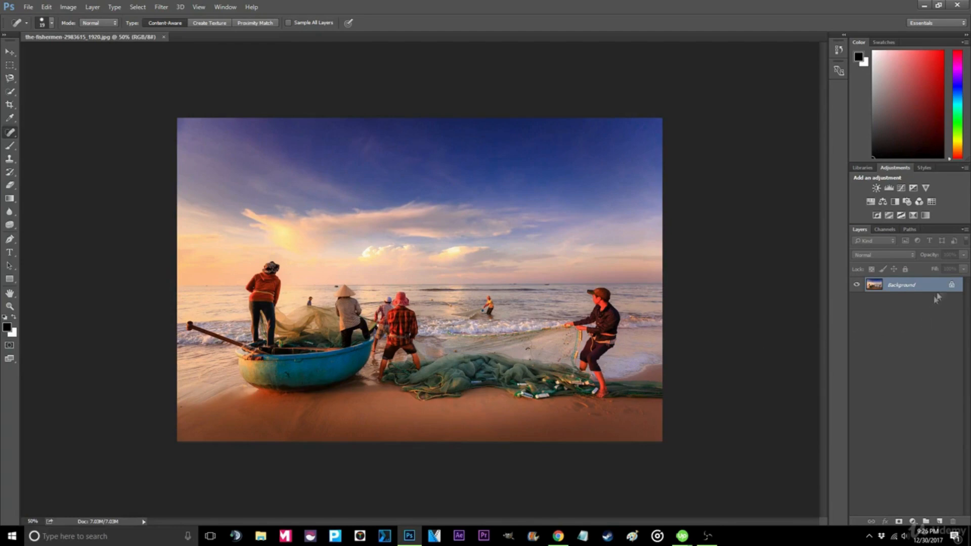
click(953, 286)
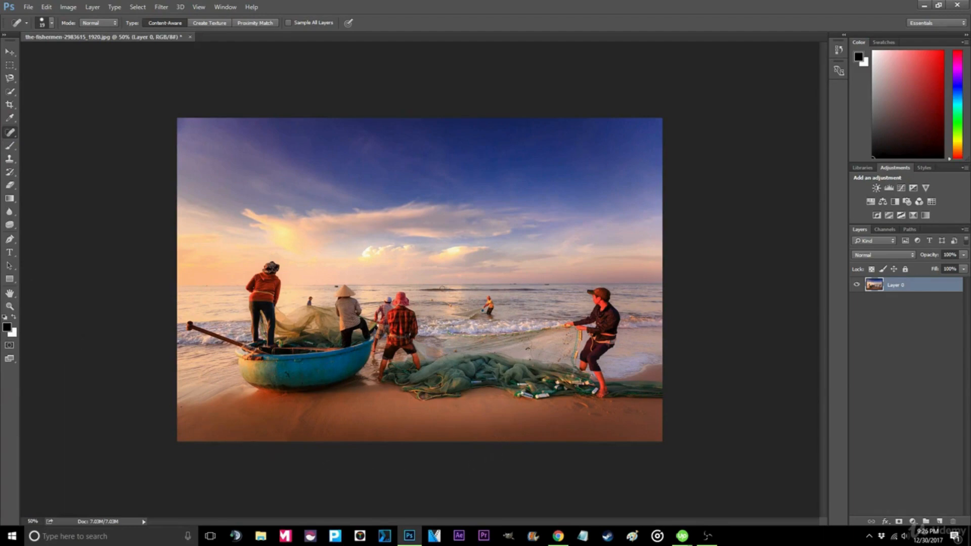
- Remove the distant wading fisherman and his wake from the sea with the Spot Healing Brush
click(9, 307)
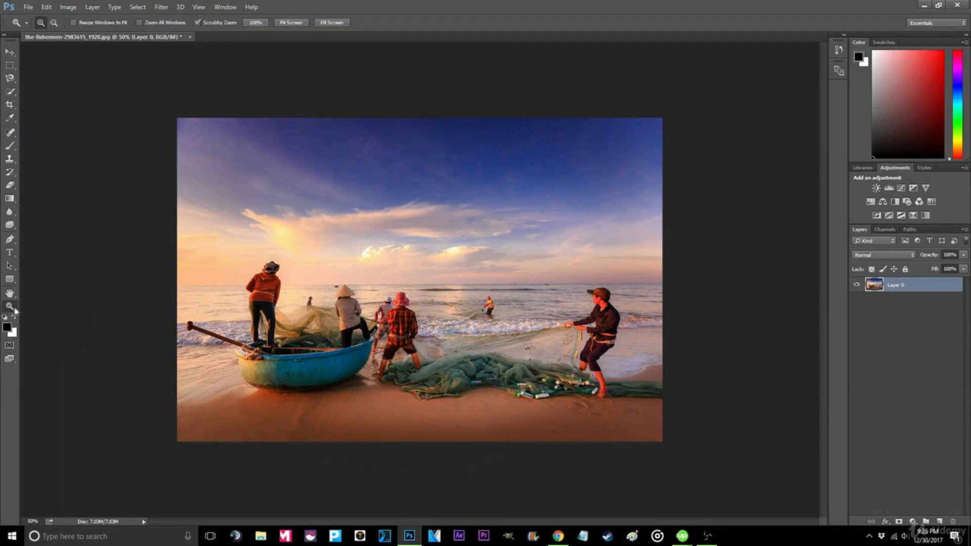
click(489, 301)
click(517, 311)
click(517, 310)
click(513, 311)
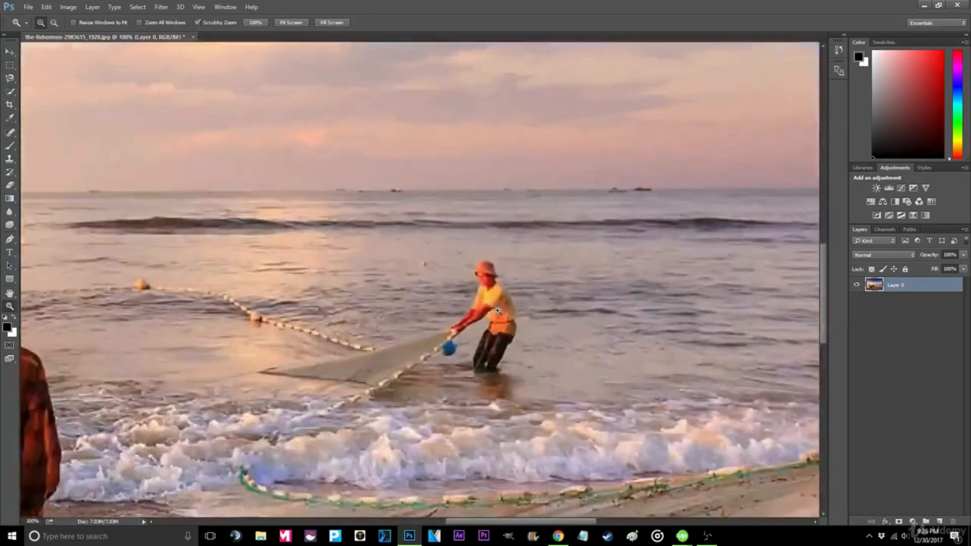
click(498, 311)
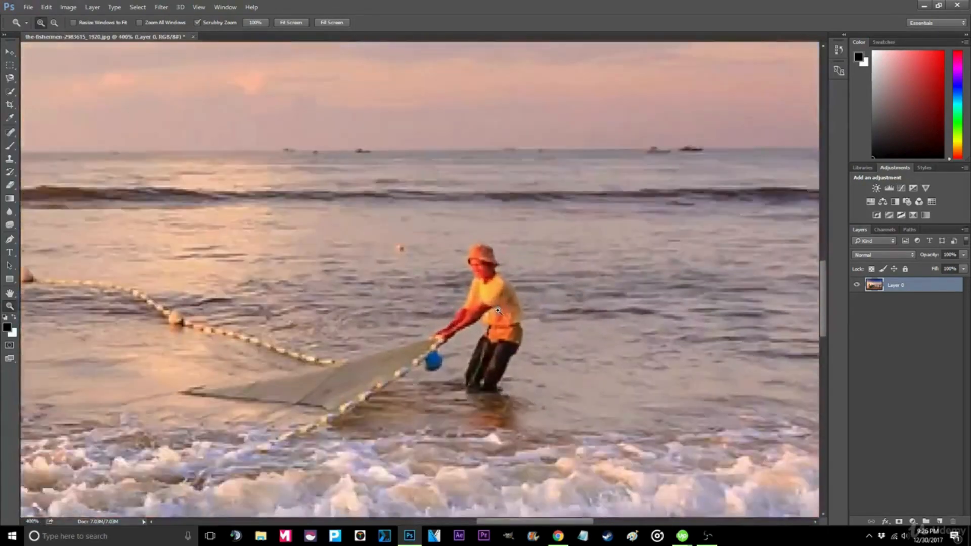
click(10, 134)
click(485, 259)
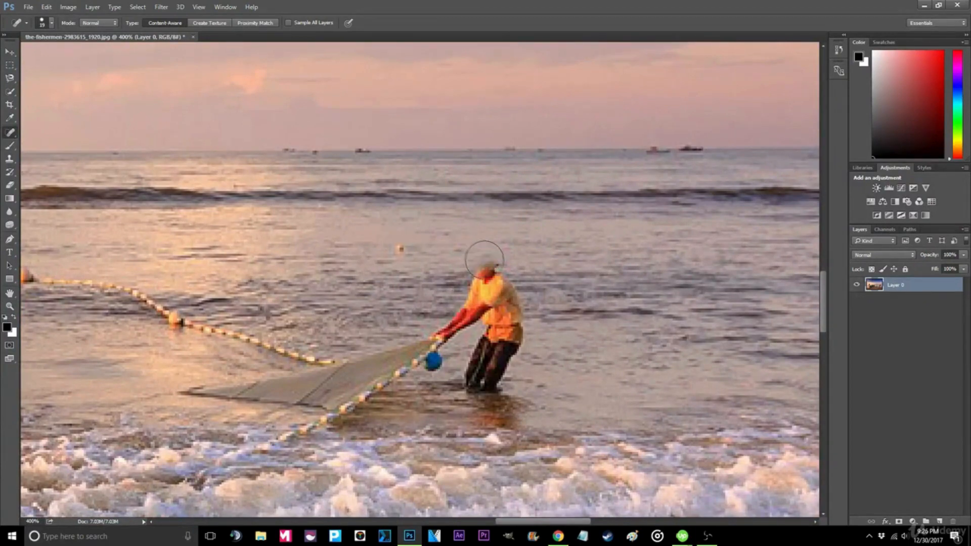
click(487, 269)
click(499, 289)
click(491, 281)
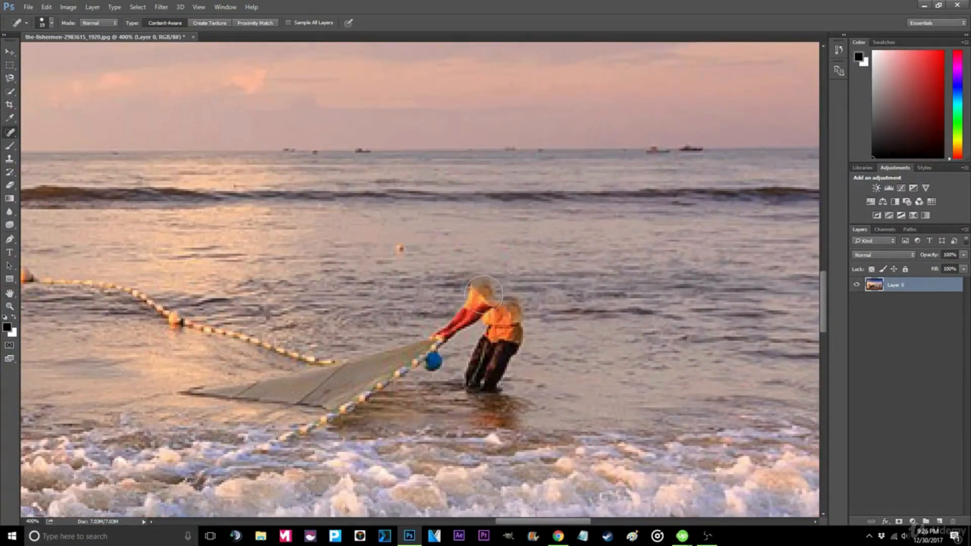
click(481, 290)
drag(487, 309, 451, 327)
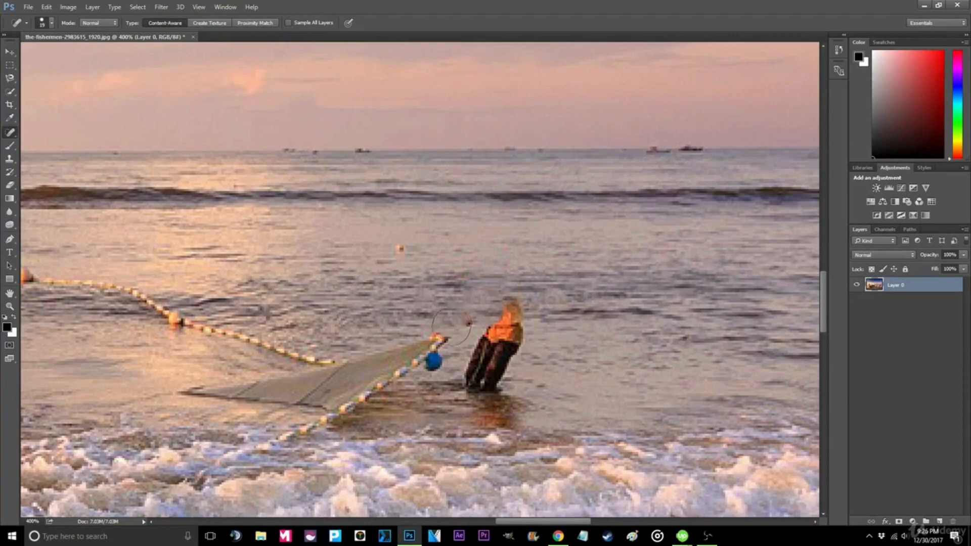
click(448, 322)
click(440, 319)
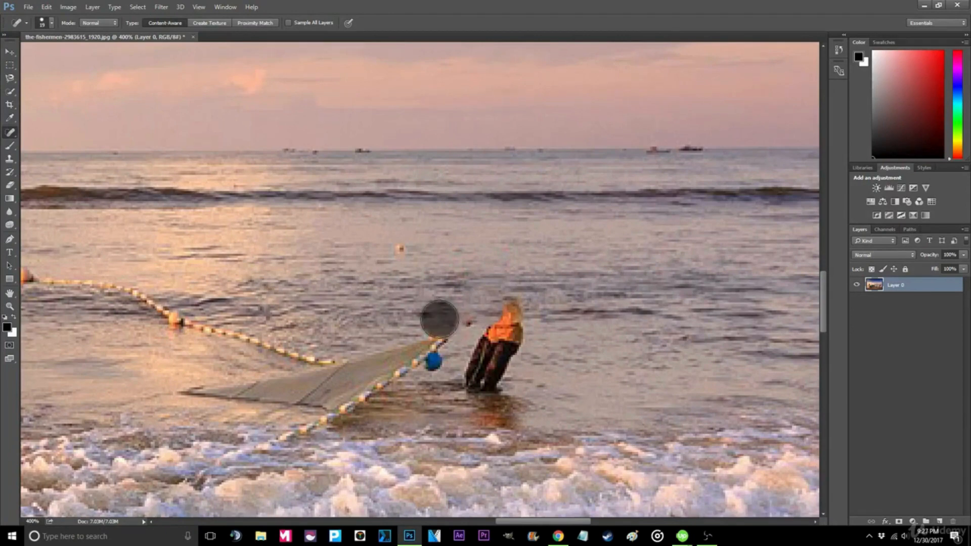
click(467, 316)
click(481, 376)
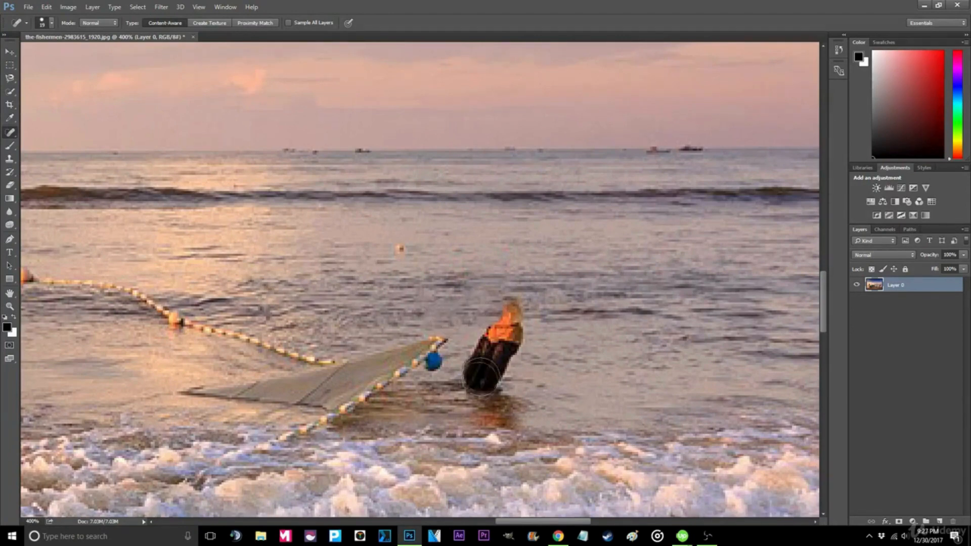
click(486, 389)
click(493, 383)
click(487, 370)
click(481, 363)
click(481, 343)
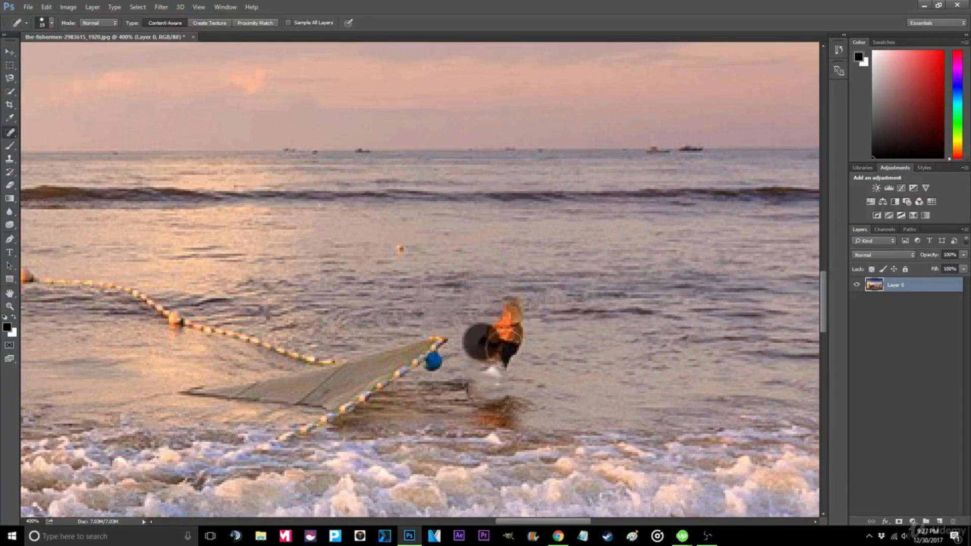
click(486, 354)
click(511, 319)
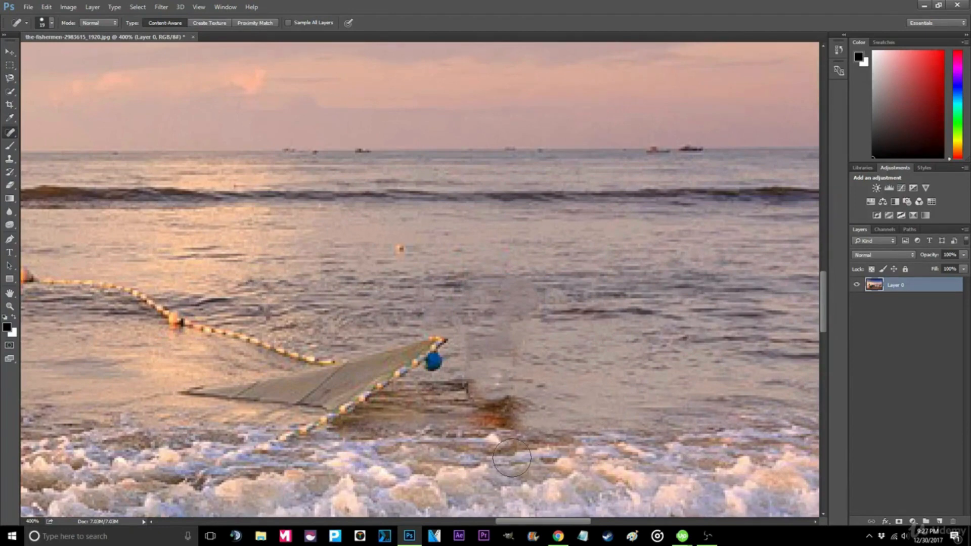
mouse_move(489, 419)
mouse_down()
mouse_move(499, 403)
mouse_move(517, 407)
mouse_up()
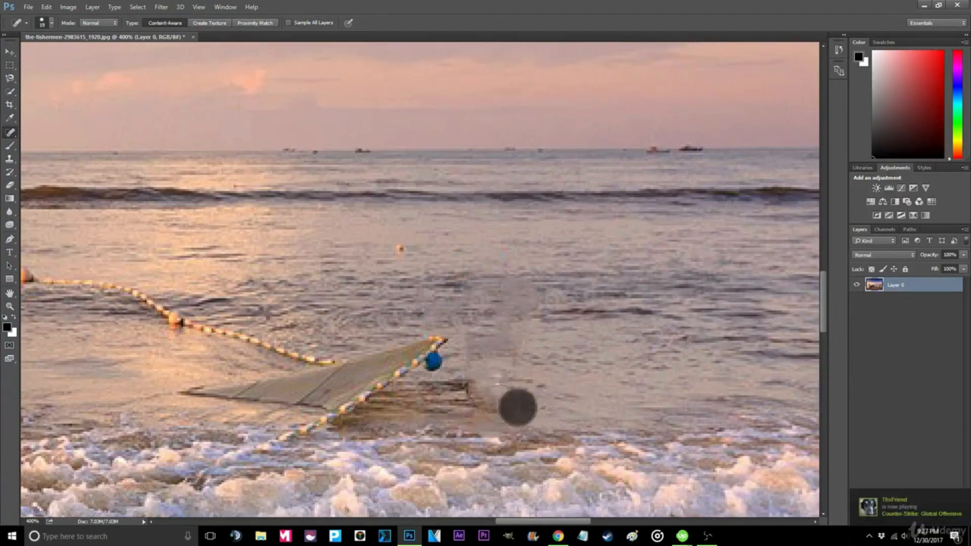
- Try to paint out the floating net and use the Clone Stamp, then undo the net removal
mouse_move(195, 392)
mouse_down()
mouse_move(297, 384)
mouse_move(439, 349)
mouse_up()
click(9, 158)
click(435, 354)
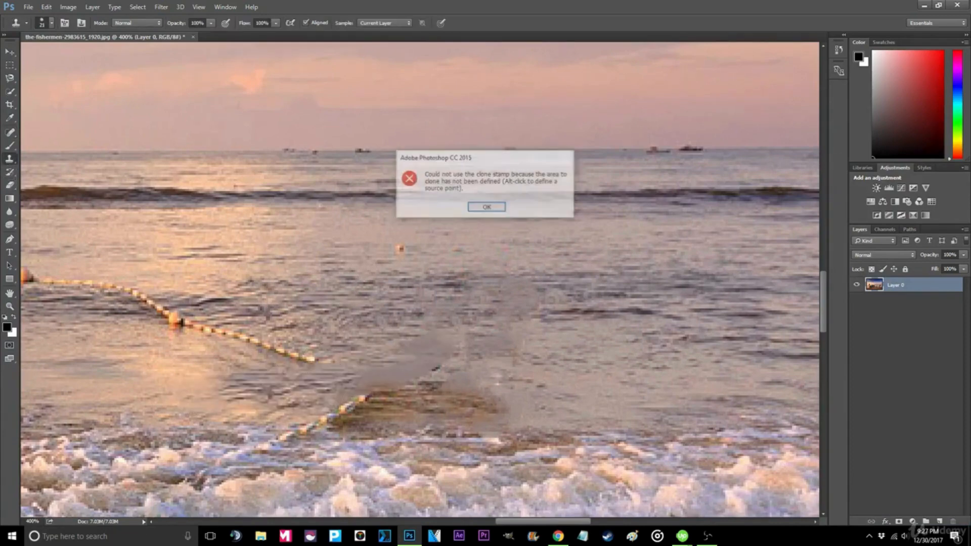
click(485, 206)
click(27, 7)
click(27, 7)
key(ctrl+z)
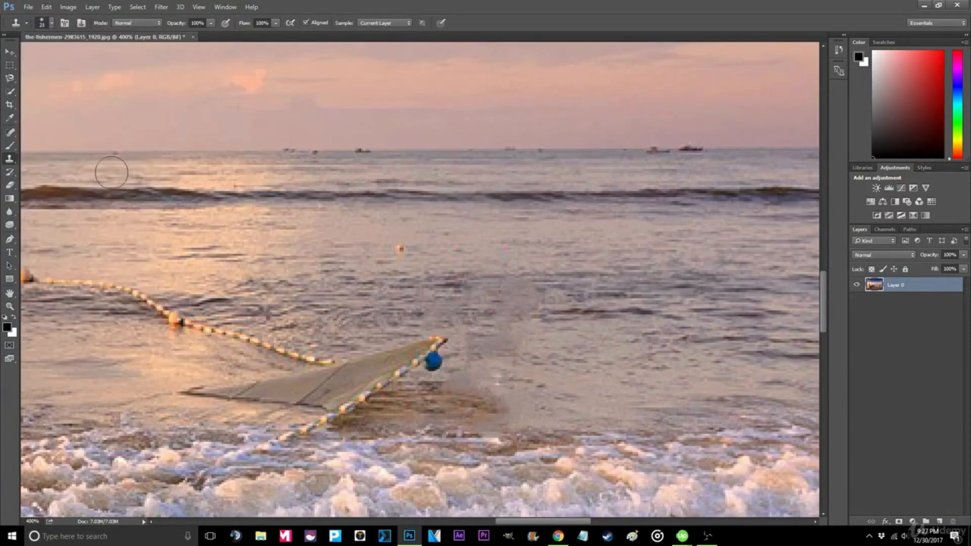
- Quick-export the retouched fishermen image as a PNG to the desktop and open it for inspection
double_click(15, 306)
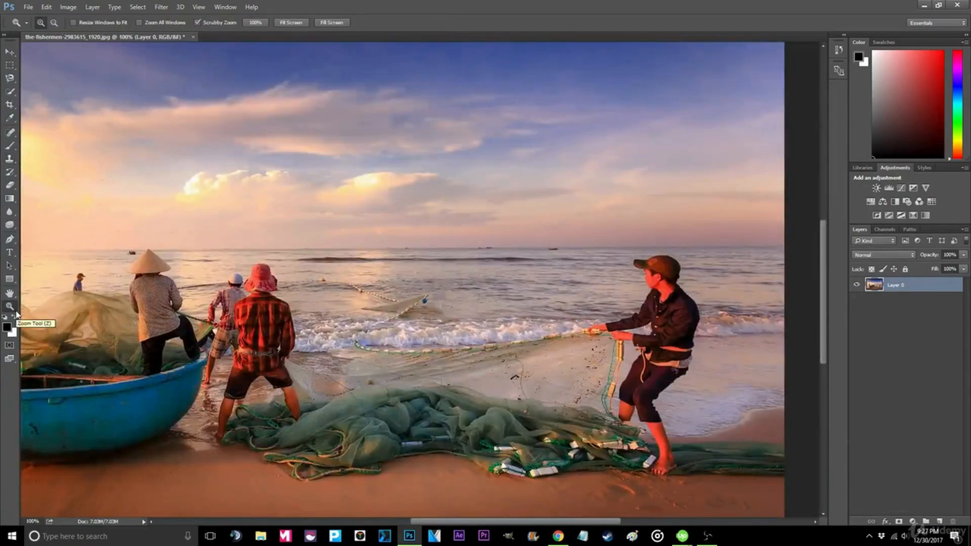
click(27, 7)
mouse_move(58, 155)
click(193, 152)
click(401, 256)
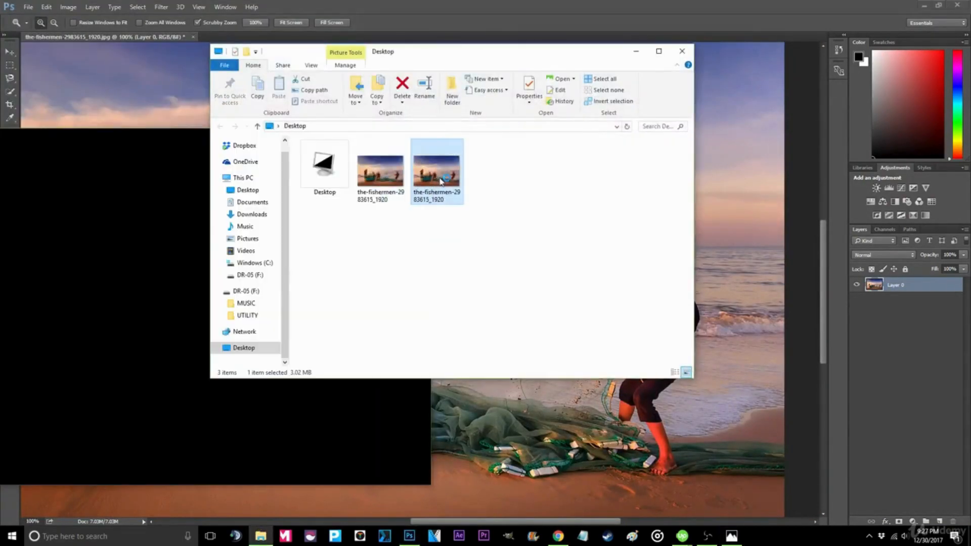
double_click(438, 177)
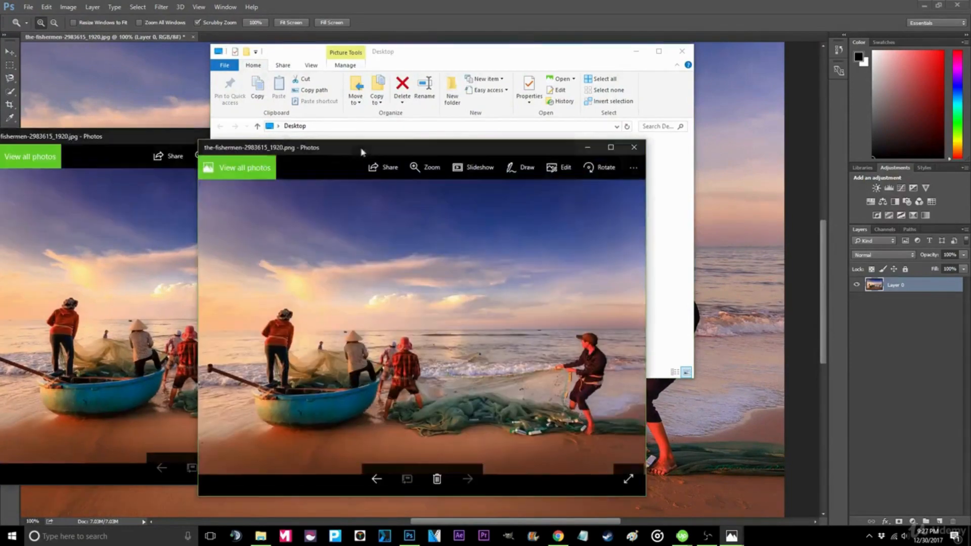
drag(362, 152, 527, 140)
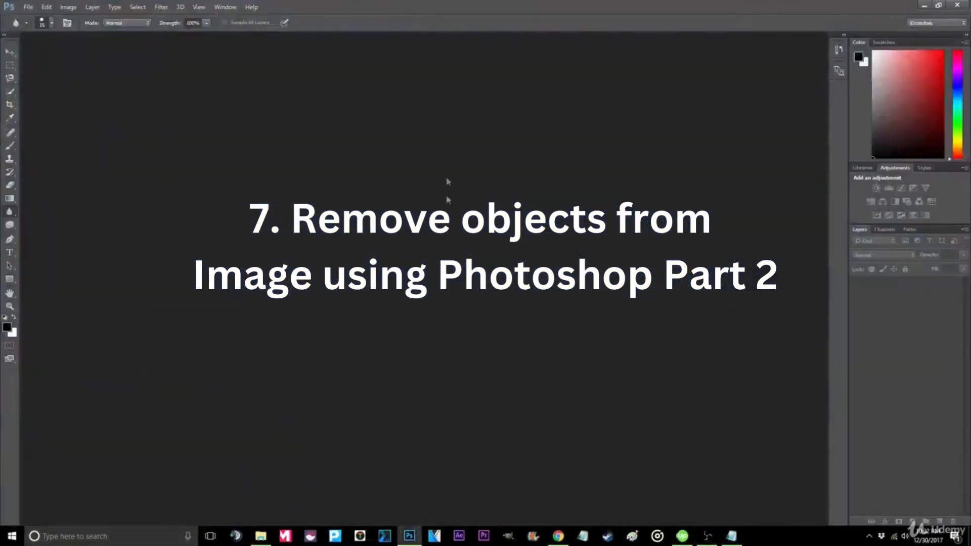
- Open the boat image in Photoshop, restore its window, and unlock the Background layer
drag(416, 5, 504, 37)
drag(18, 127, 440, 200)
double_click(418, 37)
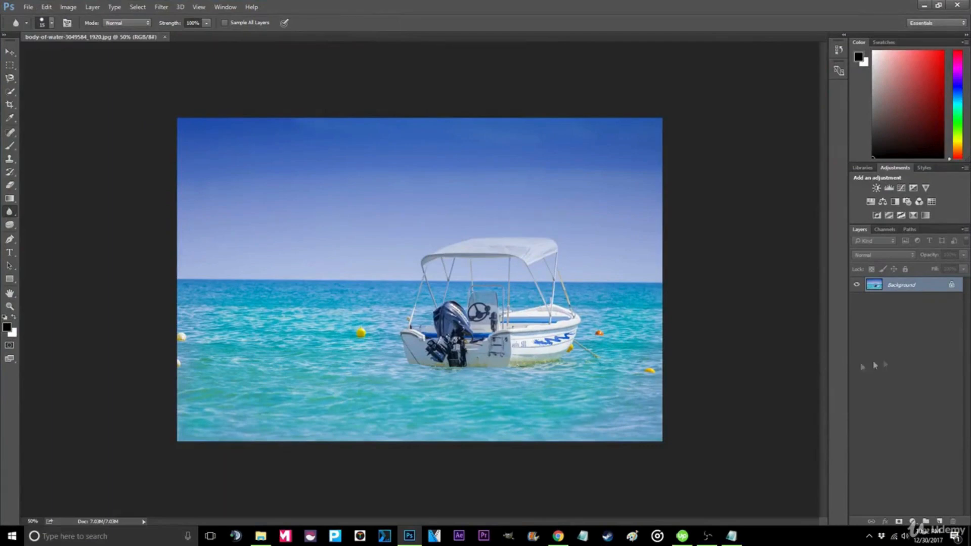
click(953, 286)
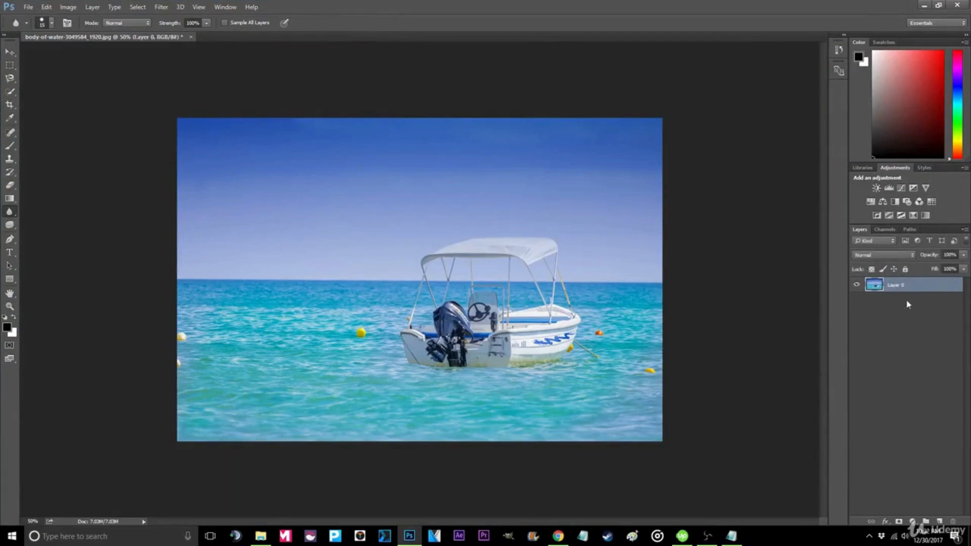
- Select the yellow buoy left of the boat with the Quick Selection tool and fill it Content-Aware in Normal mode
click(11, 93)
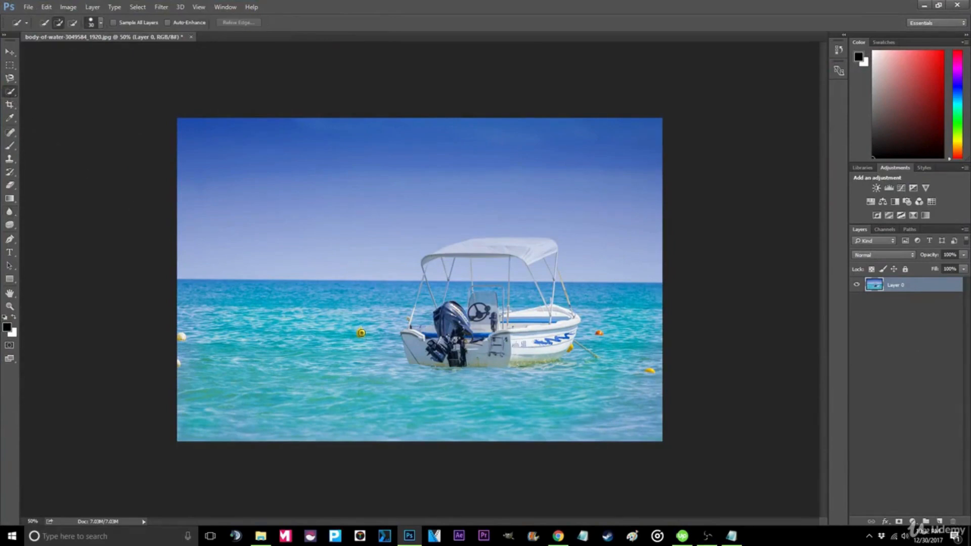
click(361, 332)
right_click(361, 333)
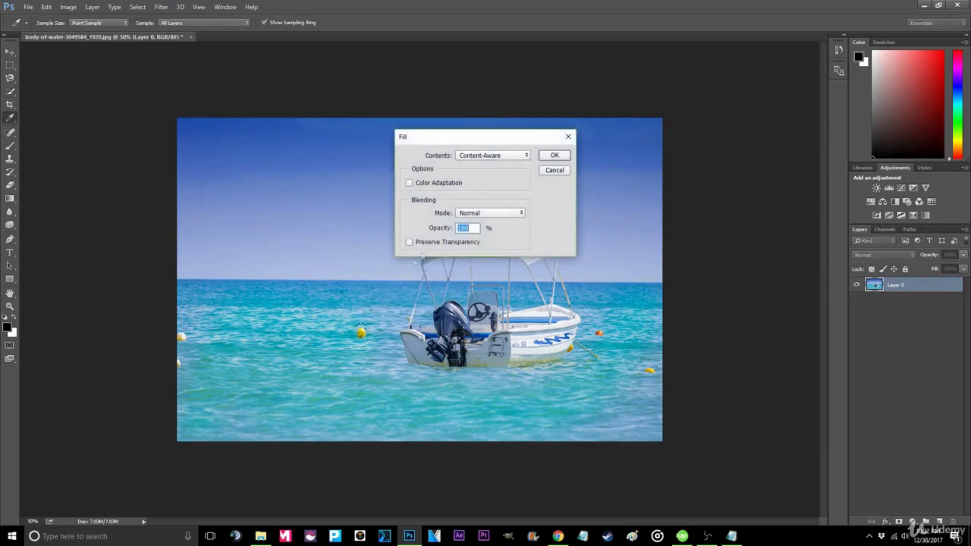
click(485, 215)
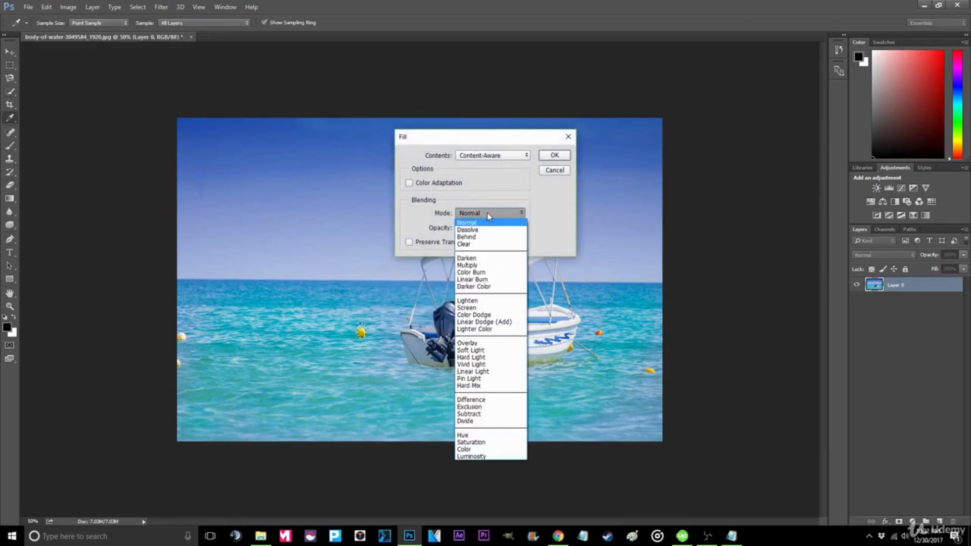
click(466, 222)
click(555, 155)
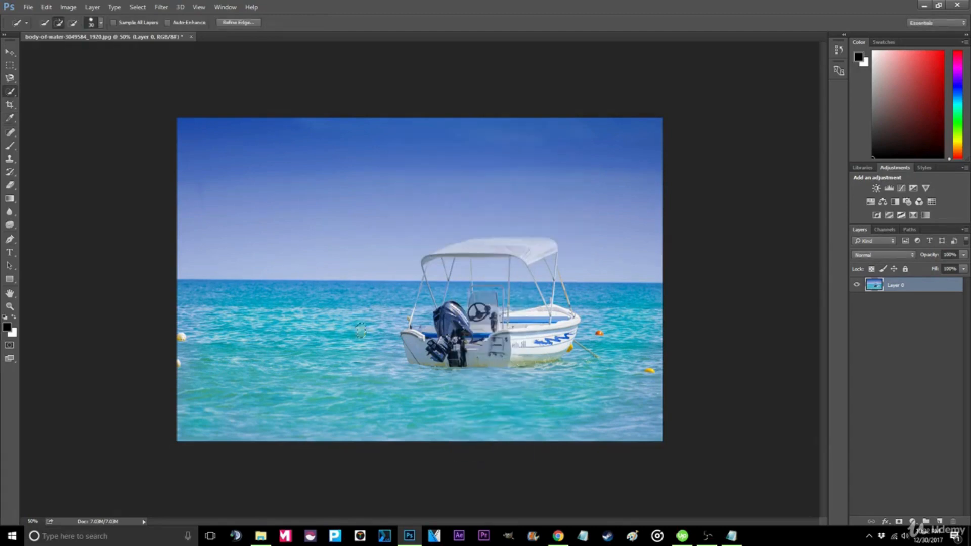
- Remove the remaining four buoys around the boat with Content-Aware fills
right_click(181, 338)
click(202, 268)
click(555, 155)
right_click(178, 364)
click(201, 293)
click(554, 154)
right_click(599, 336)
click(615, 262)
click(555, 154)
right_click(649, 371)
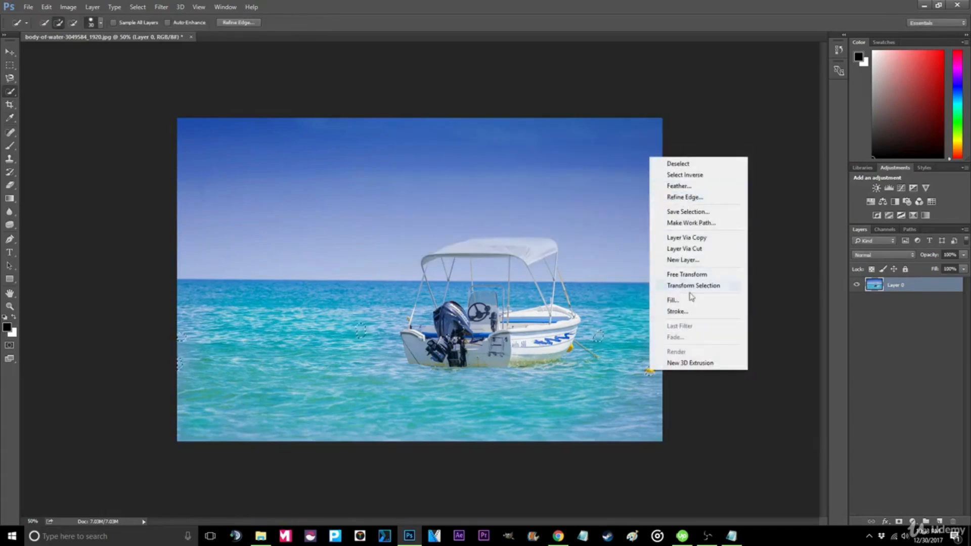
click(675, 300)
click(555, 154)
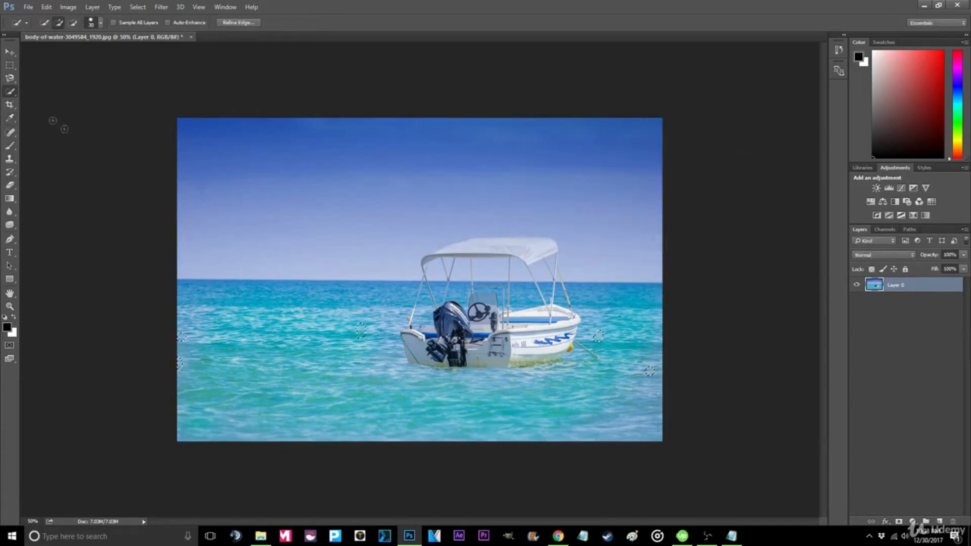
- Quick-export the retouched boat image as a PNG to the desktop
click(31, 7)
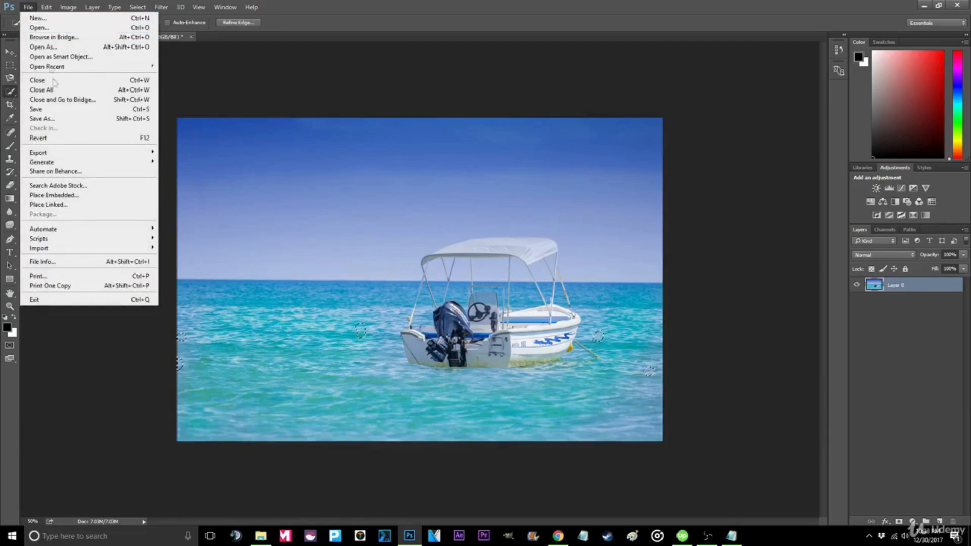
mouse_move(62, 154)
click(202, 153)
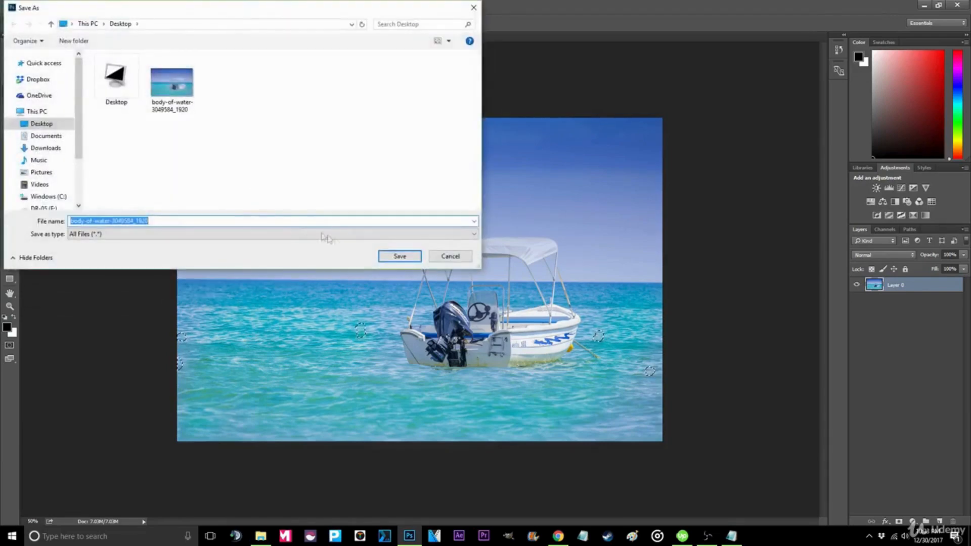
click(398, 255)
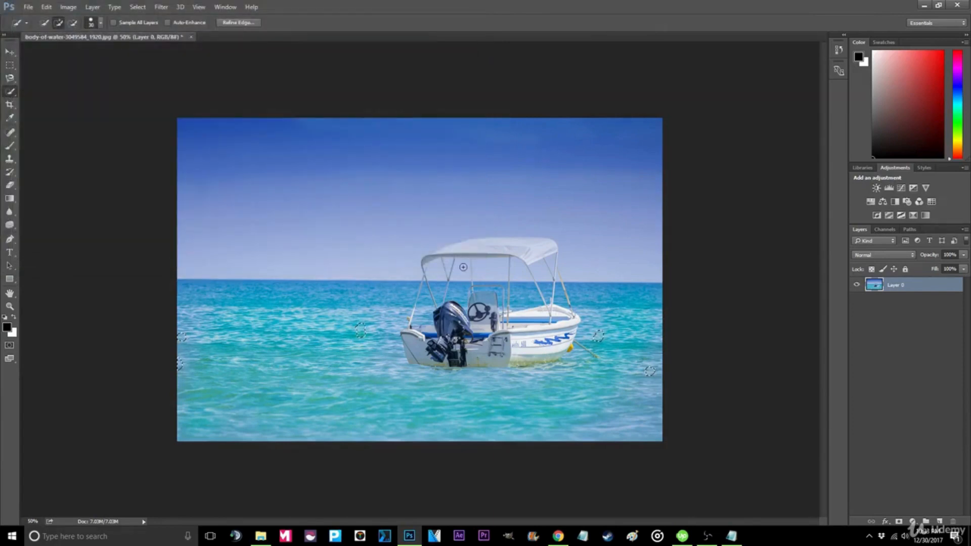
- Open the original and exported boat images from the desktop to compare them
key(alt+Tab)
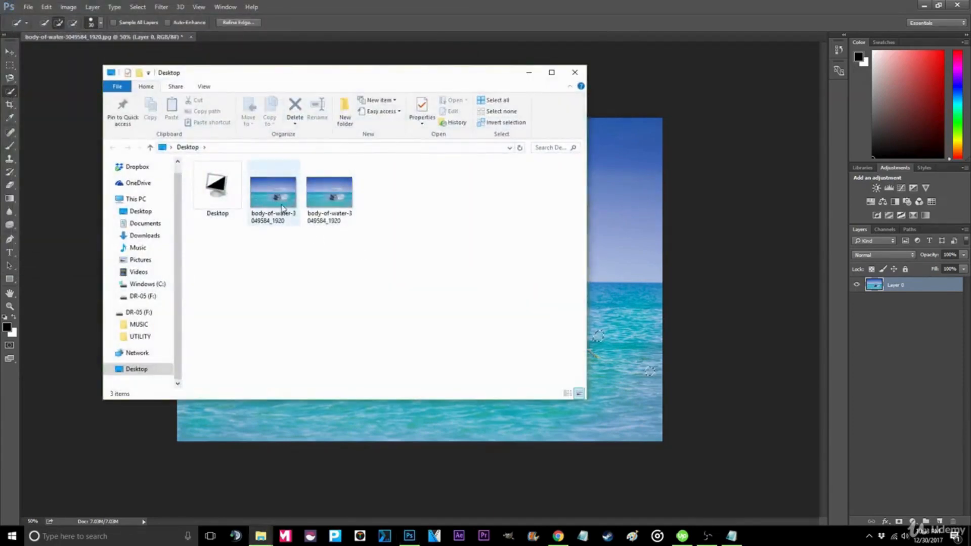
click(282, 208)
double_click(282, 208)
click(330, 194)
double_click(329, 195)
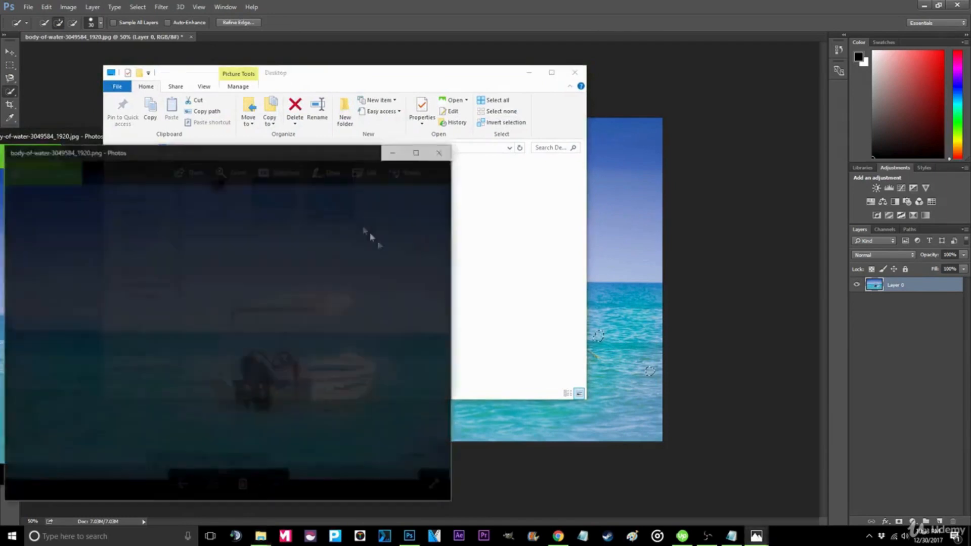
drag(273, 152, 701, 142)
click(350, 446)
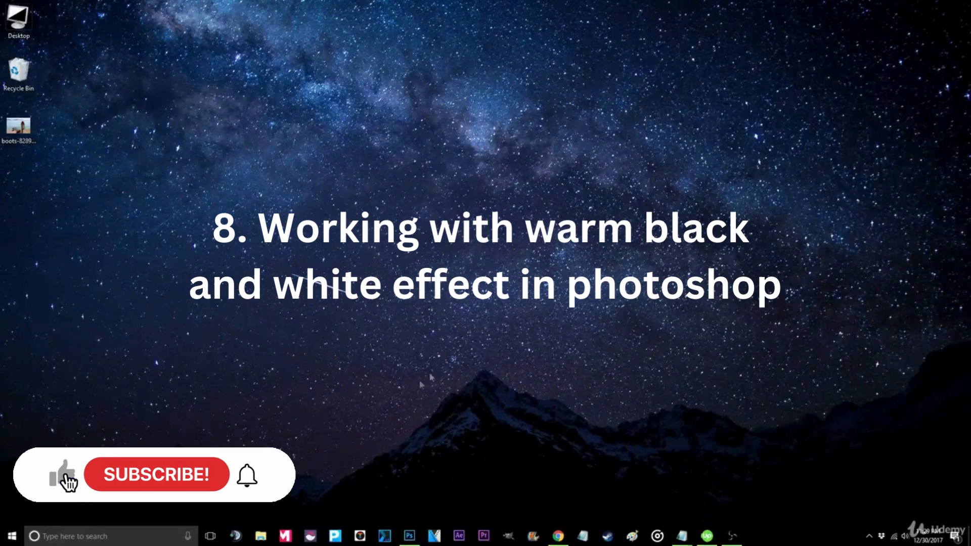
- Open the boots image in Photoshop and unlock its Background layer
click(410, 535)
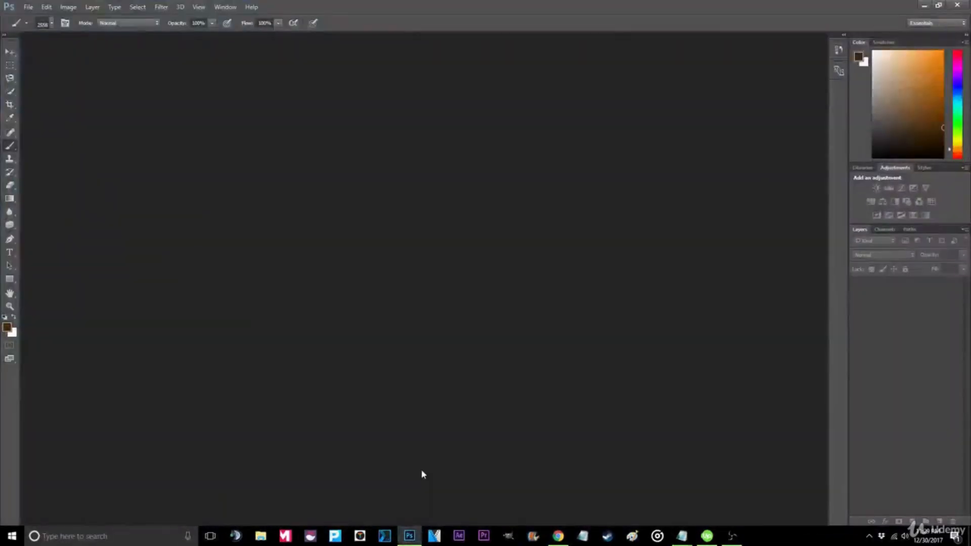
double_click(375, 6)
drag(18, 125, 420, 131)
double_click(430, 36)
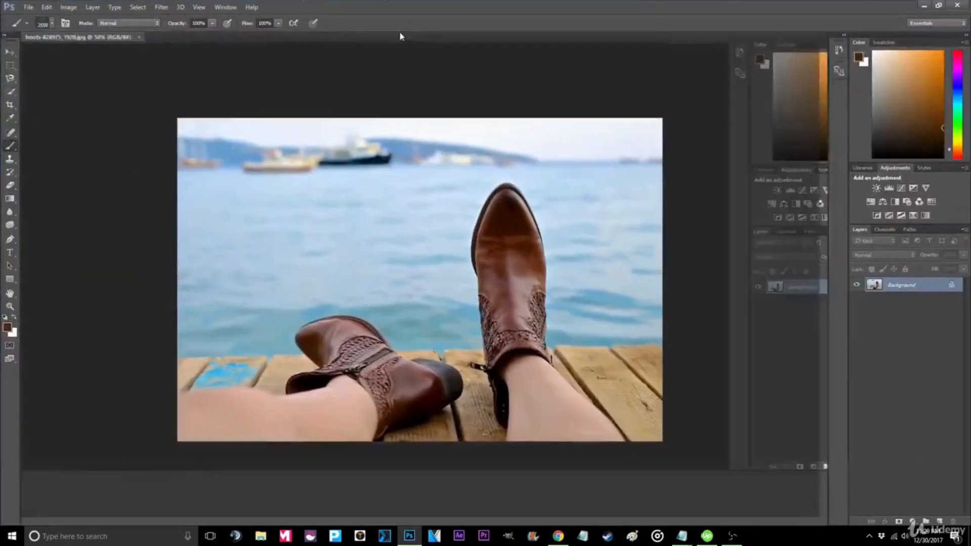
click(9, 52)
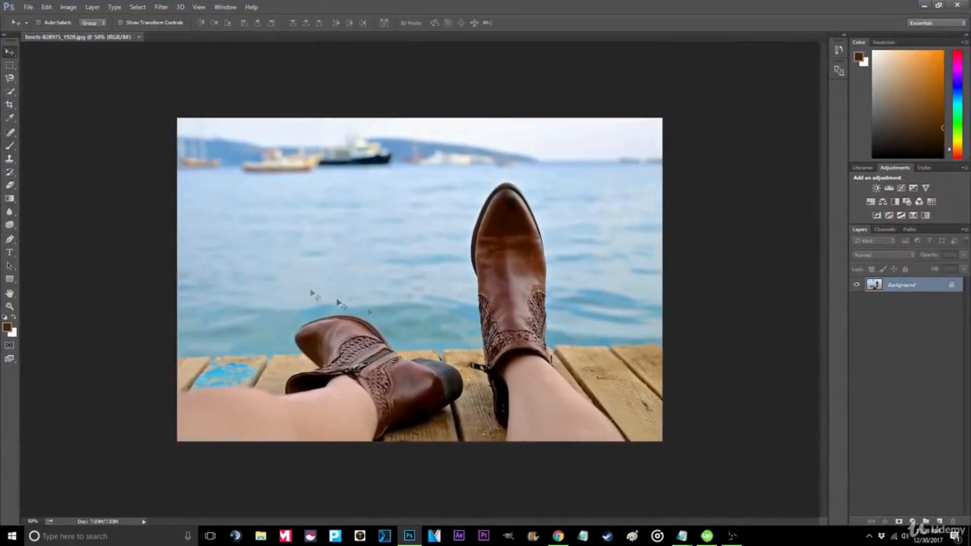
click(953, 286)
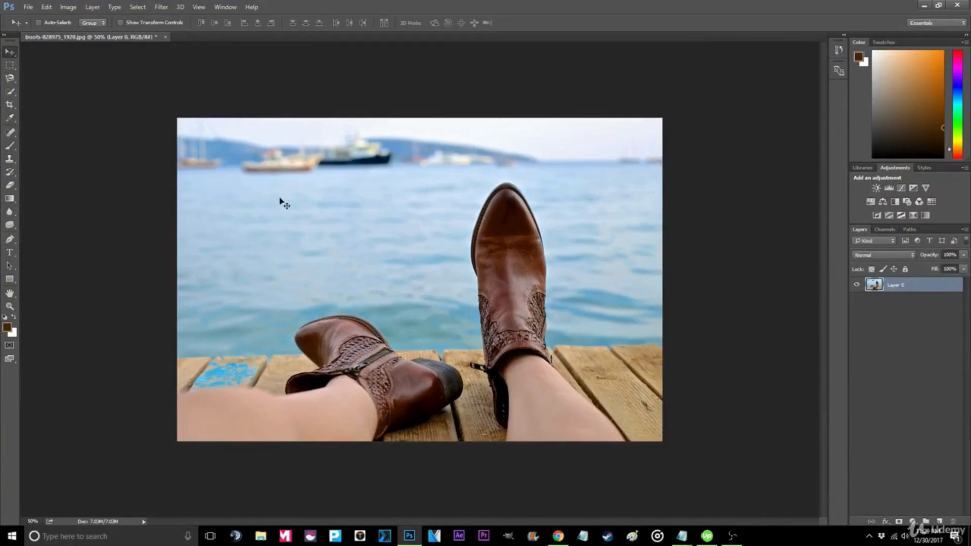
- Apply a Black & White adjustment with Tint enabled at hue 42 and a warm low saturation to the boots image
click(93, 7)
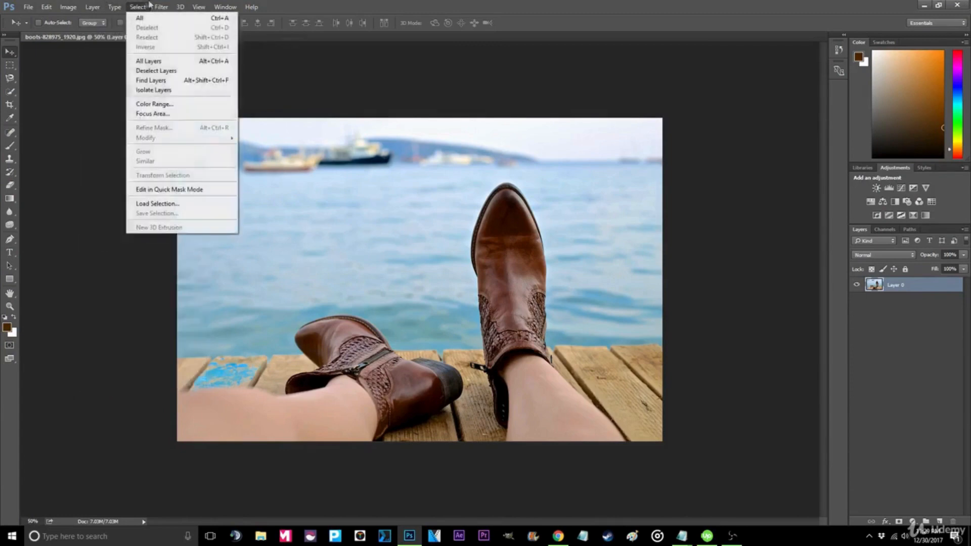
mouse_move(160, 8)
mouse_move(70, 8)
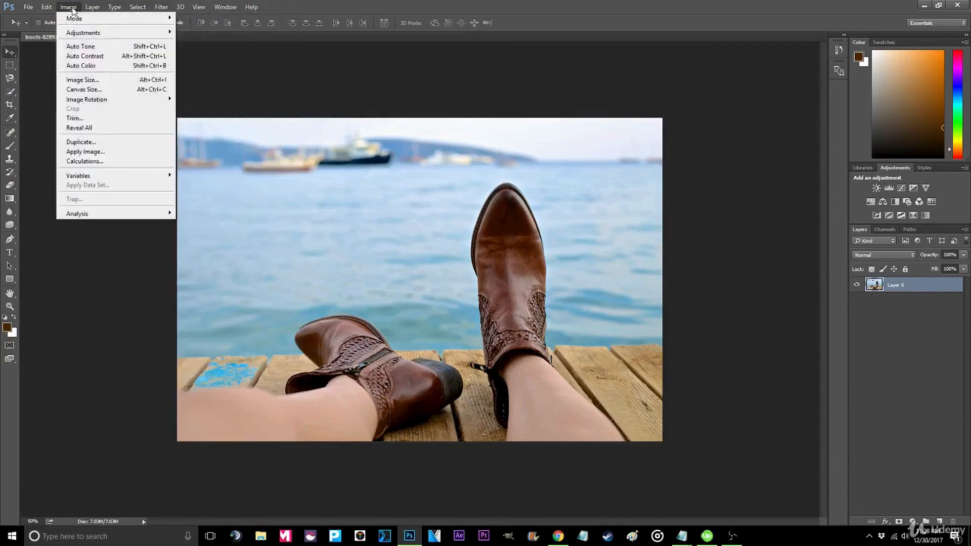
mouse_move(103, 34)
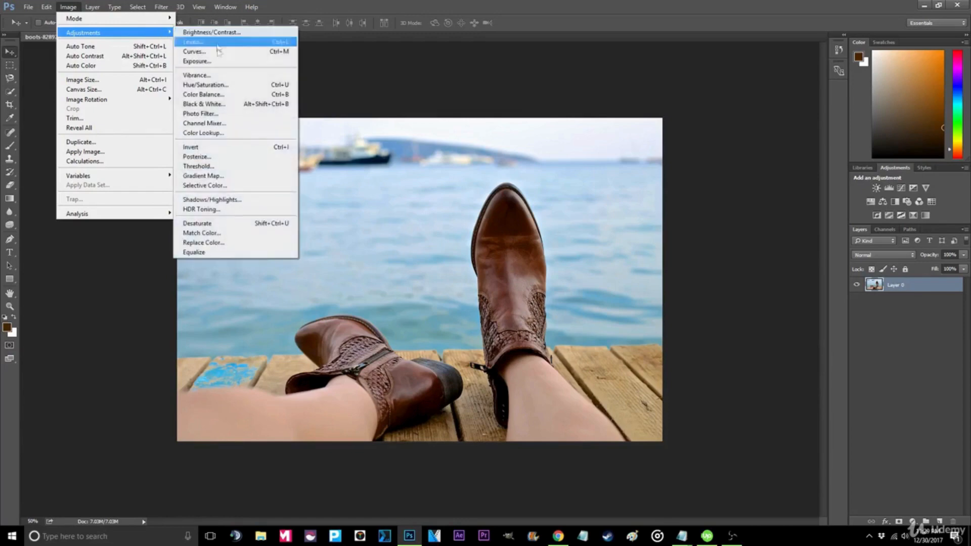
click(217, 103)
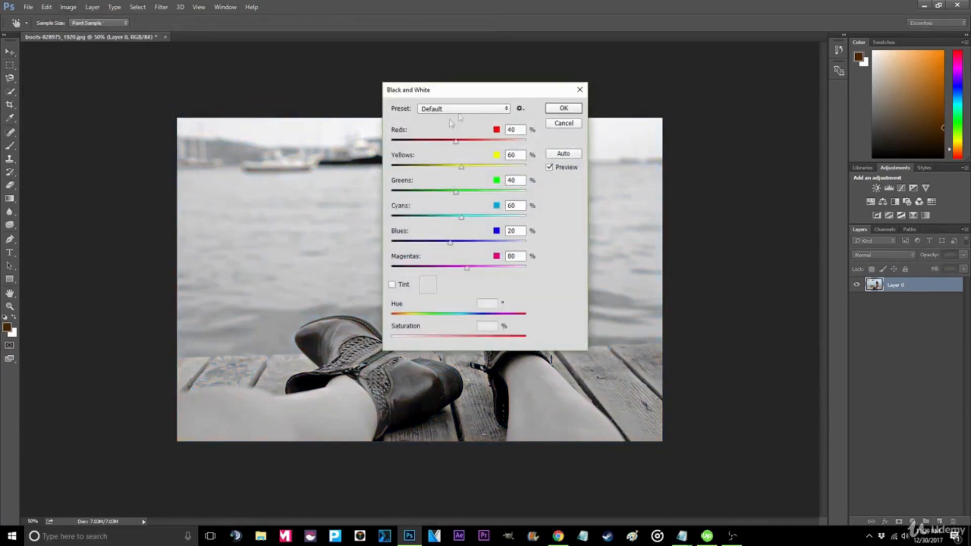
click(392, 284)
drag(417, 338, 408, 339)
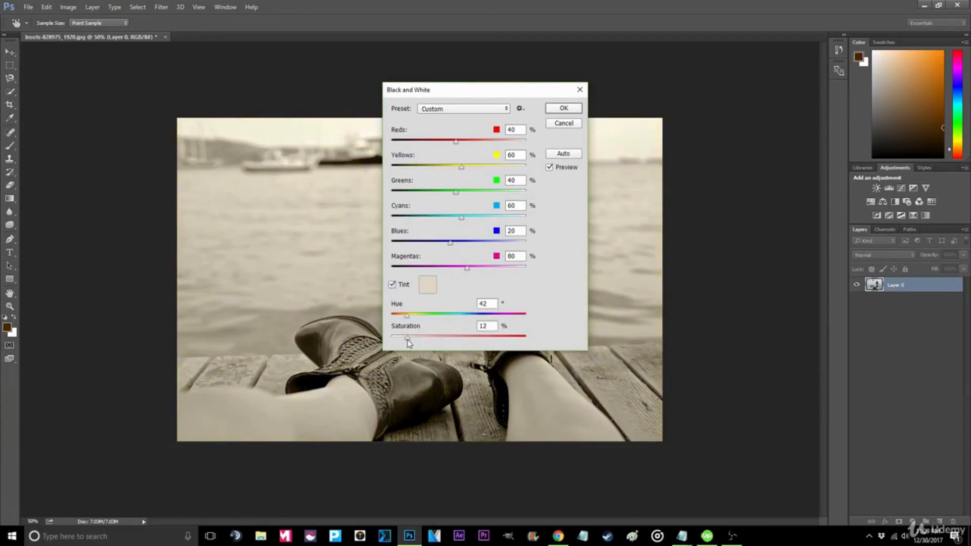
click(562, 110)
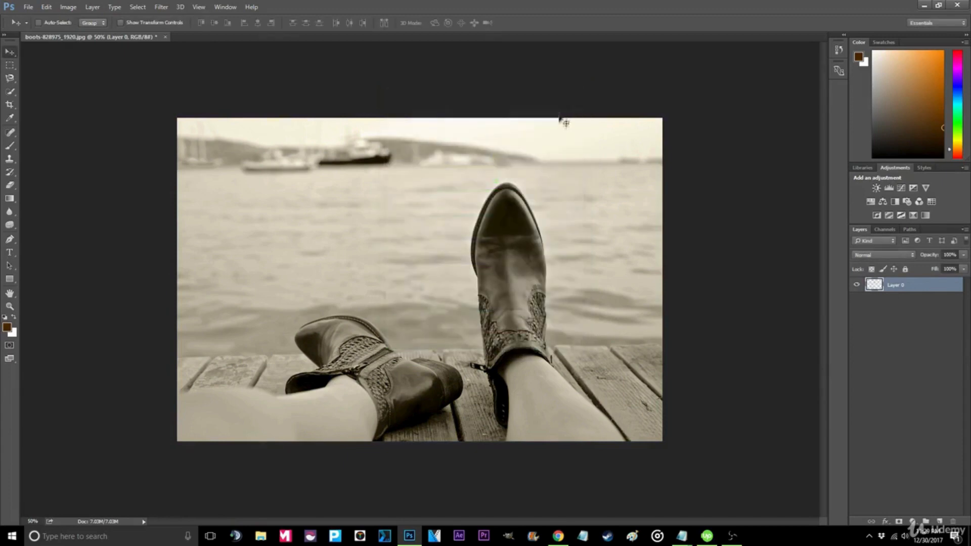
- Quick-export the toned boots image as a PNG to the desktop
click(28, 7)
mouse_move(78, 155)
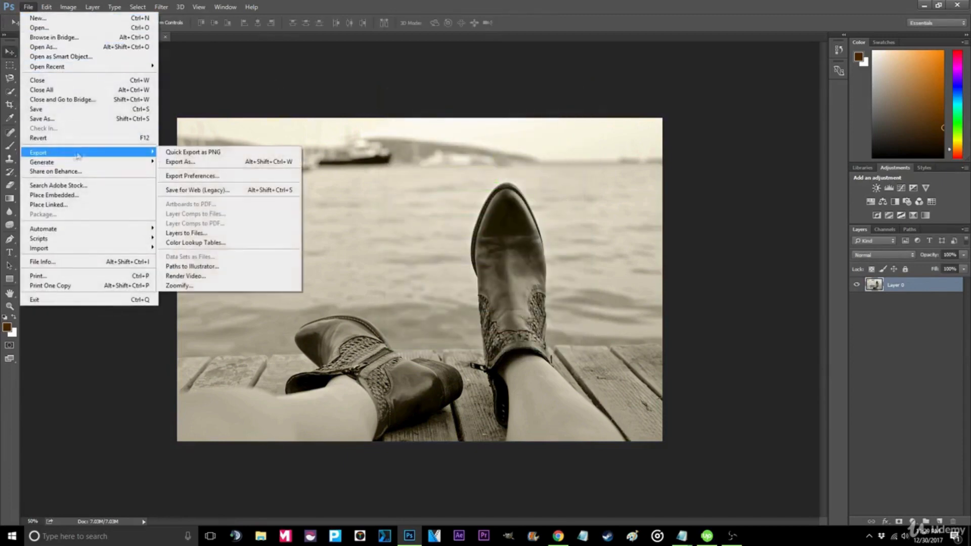
click(199, 154)
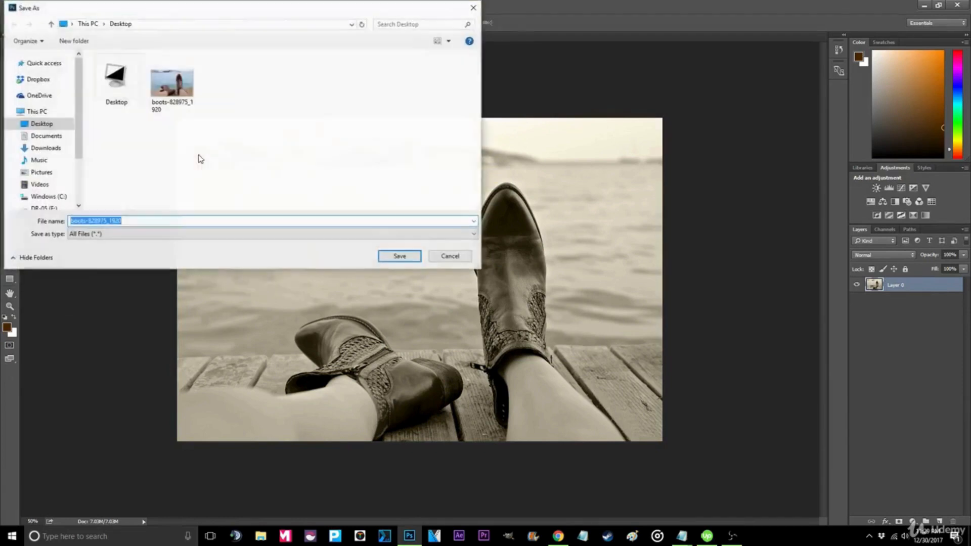
click(385, 259)
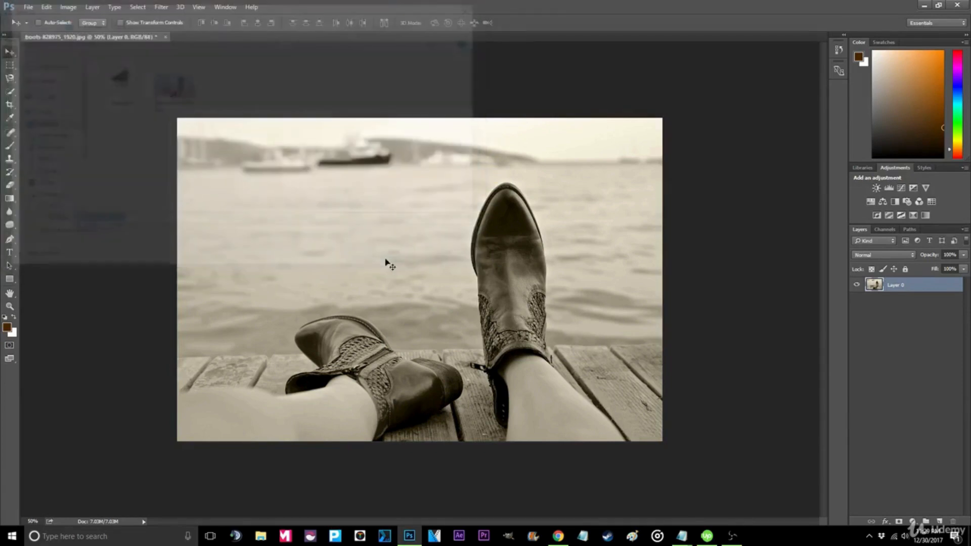
- Open the exported and original boots images from the desktop to compare them
key(super+e)
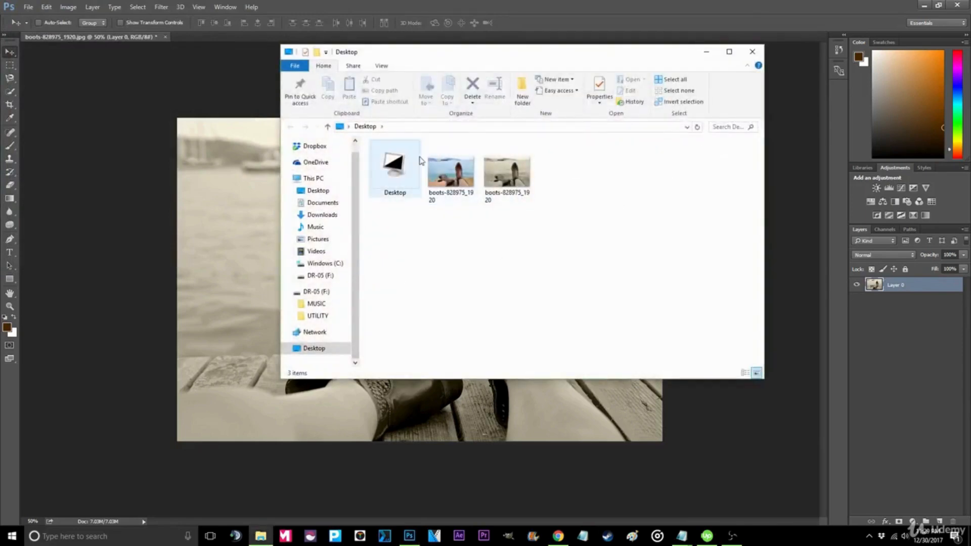
double_click(505, 185)
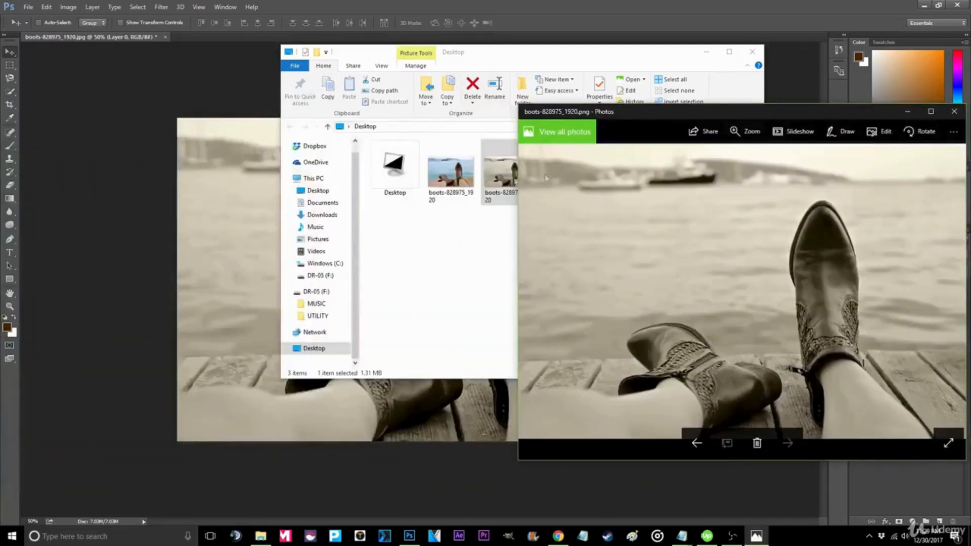
click(445, 185)
double_click(445, 185)
click(907, 233)
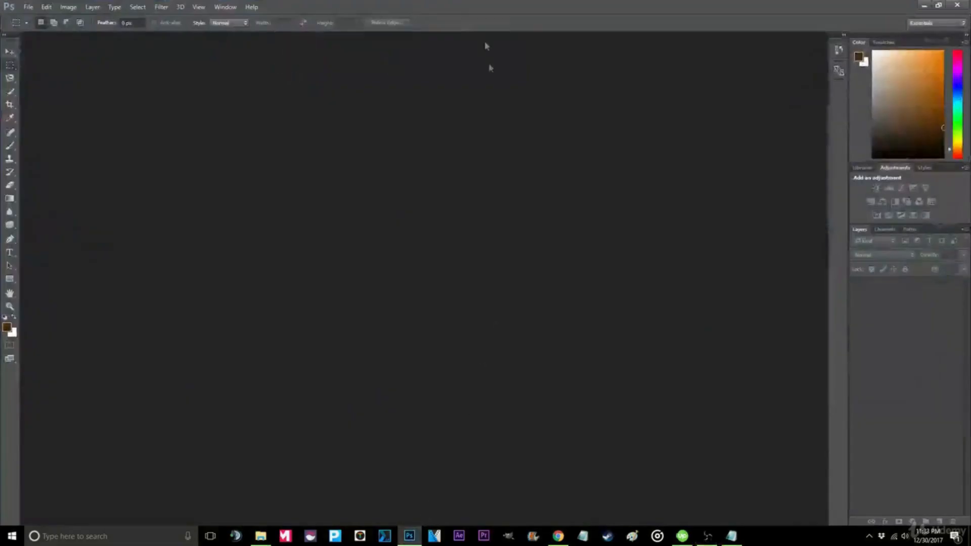
- Open the Christmas toy soldier image in Photoshop and maximize its window
double_click(427, 6)
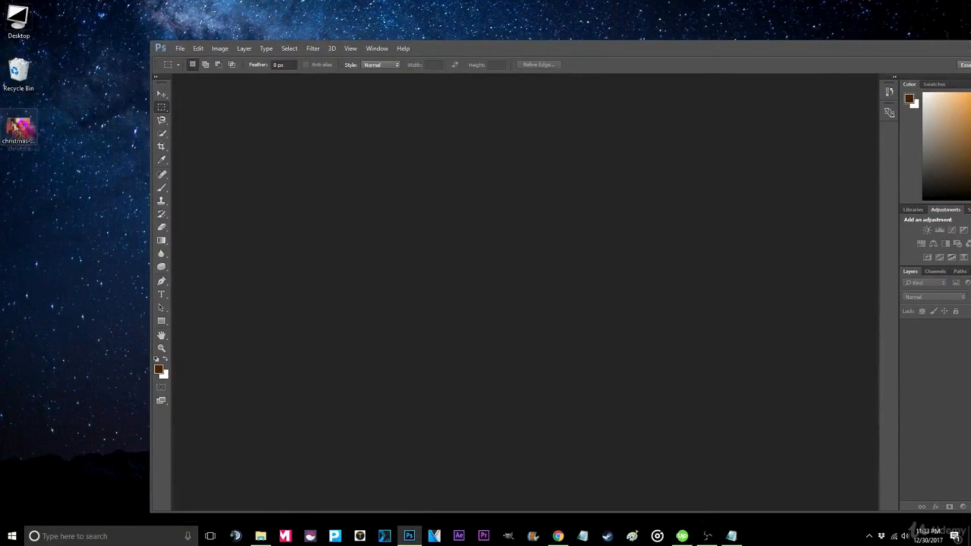
drag(19, 127, 374, 167)
drag(434, 53, 347, 0)
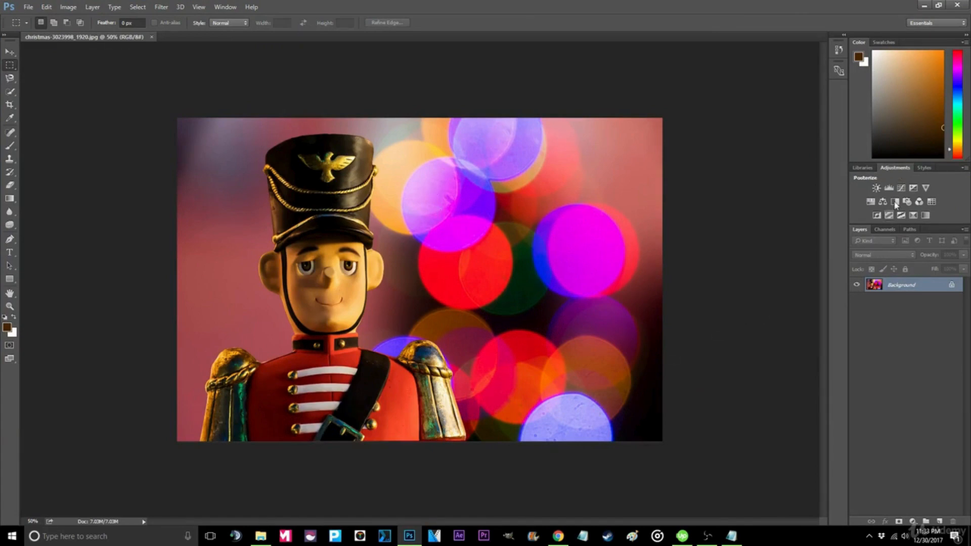
- Add a Hue/Saturation adjustment layer with saturation set to +35
click(871, 202)
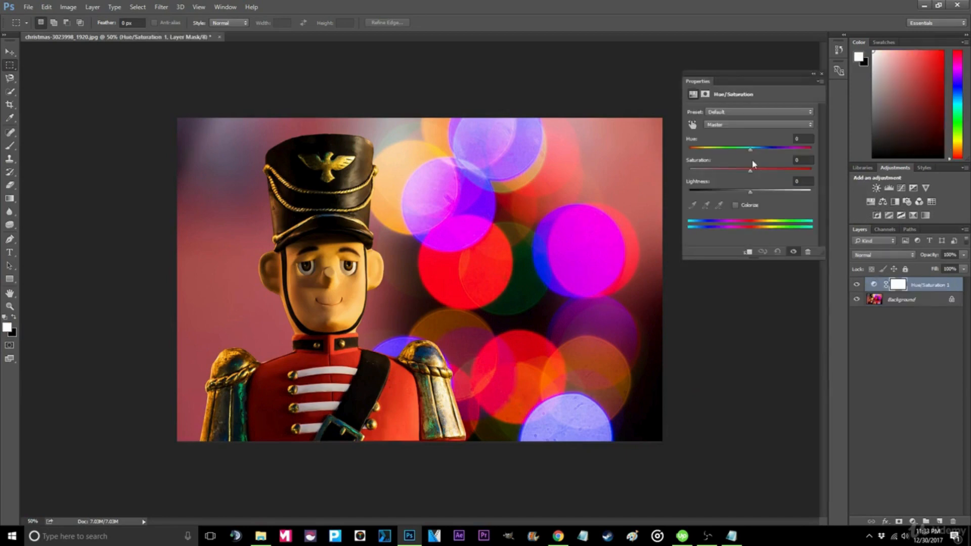
drag(751, 174, 772, 173)
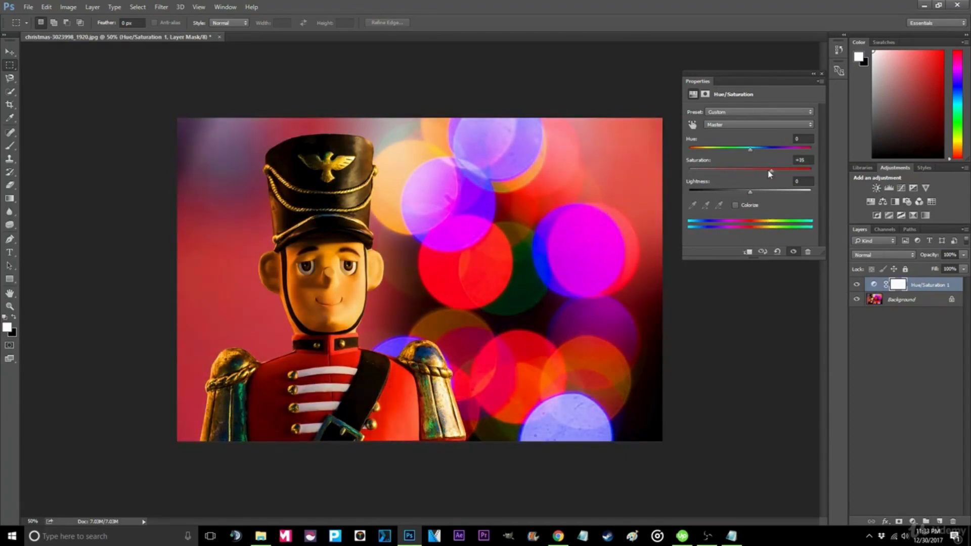
click(93, 7)
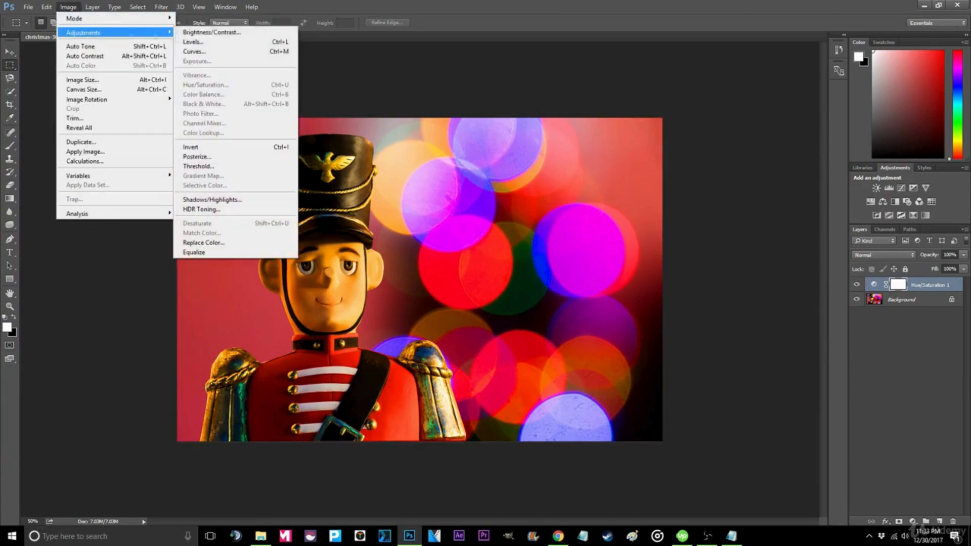
- Select the background layer and apply a Gradient Map with a black-to-white gradient to the toy soldier image
click(367, 215)
click(68, 6)
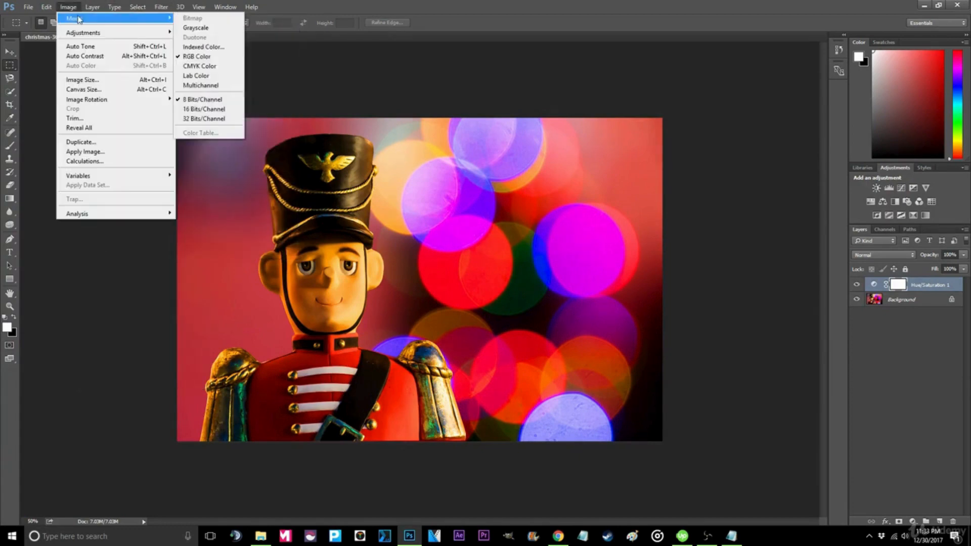
click(902, 299)
click(68, 7)
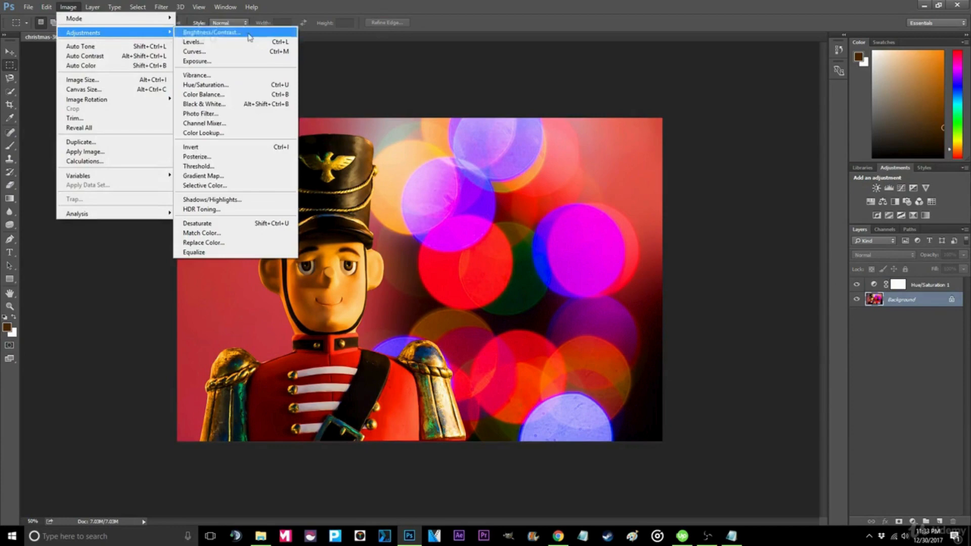
click(246, 172)
click(510, 179)
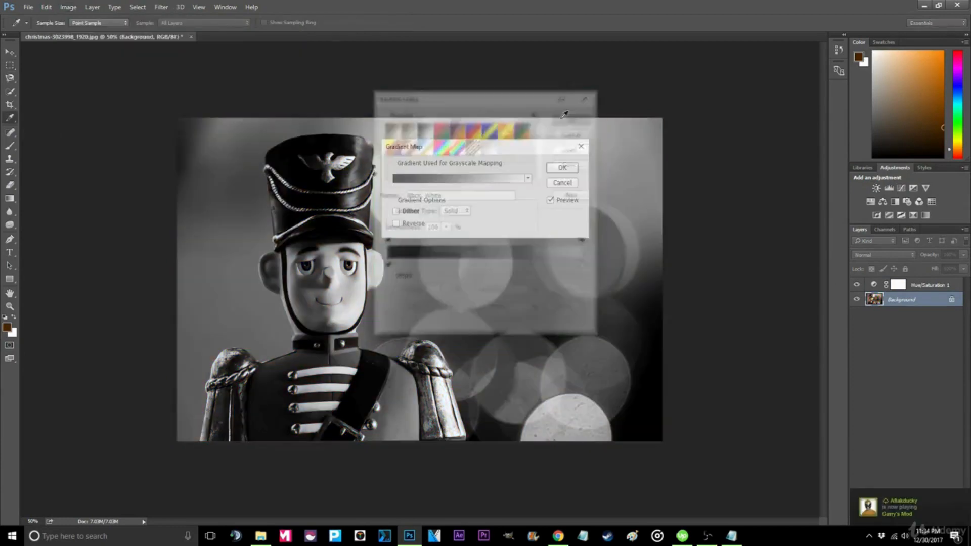
- Convert the image's mode to Grayscale, discarding the adjustment layer
click(69, 7)
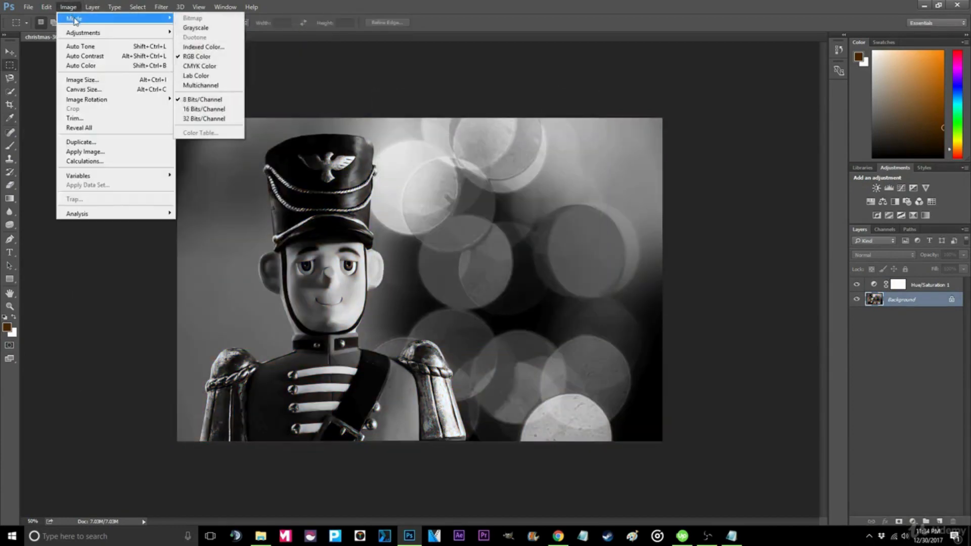
click(202, 28)
click(458, 204)
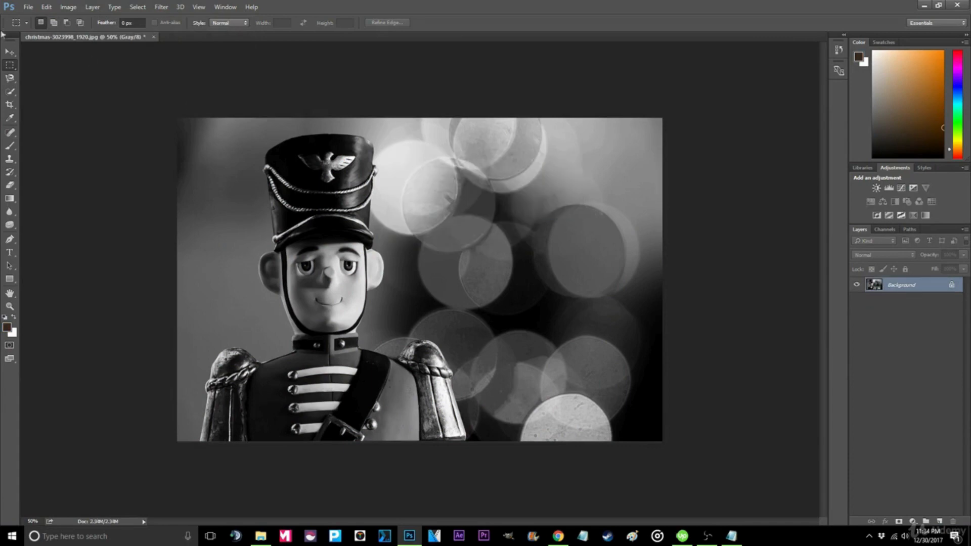
- Quick-export the grayscale toy soldier image as a PNG to the desktop
click(28, 6)
mouse_move(64, 156)
click(210, 153)
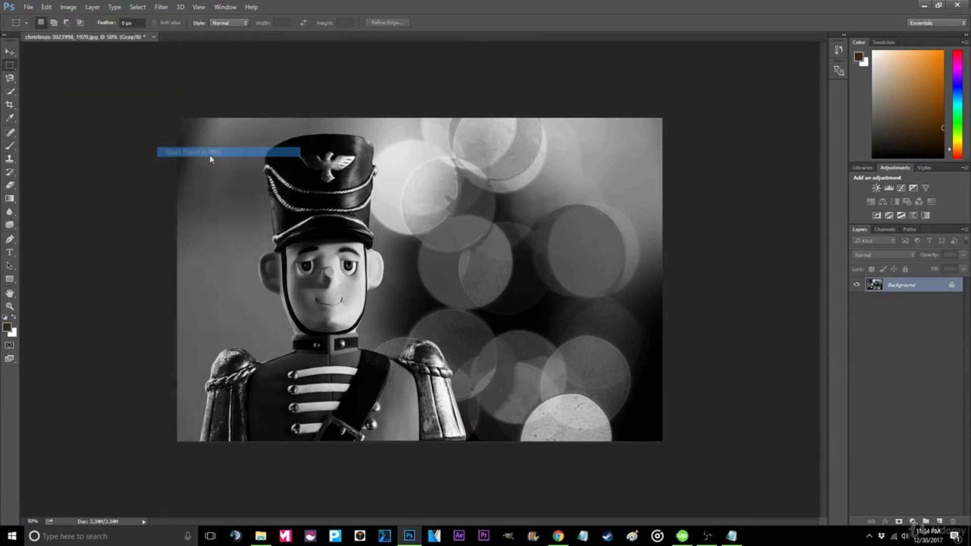
click(399, 256)
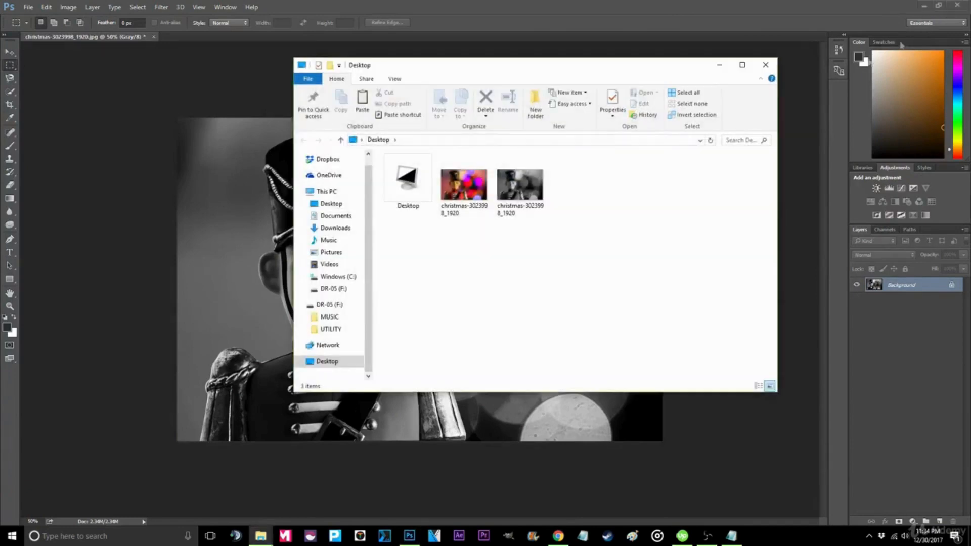
- Open the exported and original toy soldier images from the desktop to compare them
double_click(523, 198)
click(423, 228)
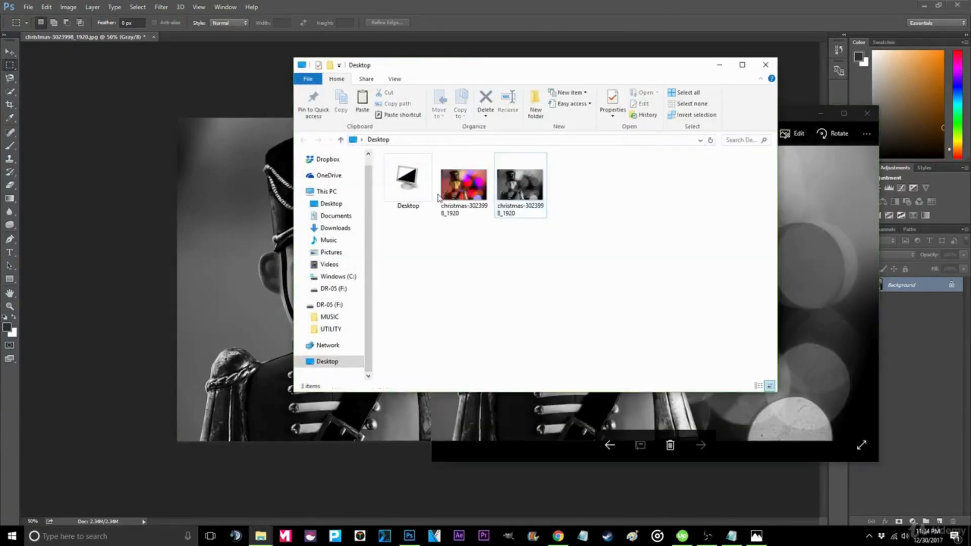
double_click(464, 191)
drag(696, 124, 363, 114)
click(820, 204)
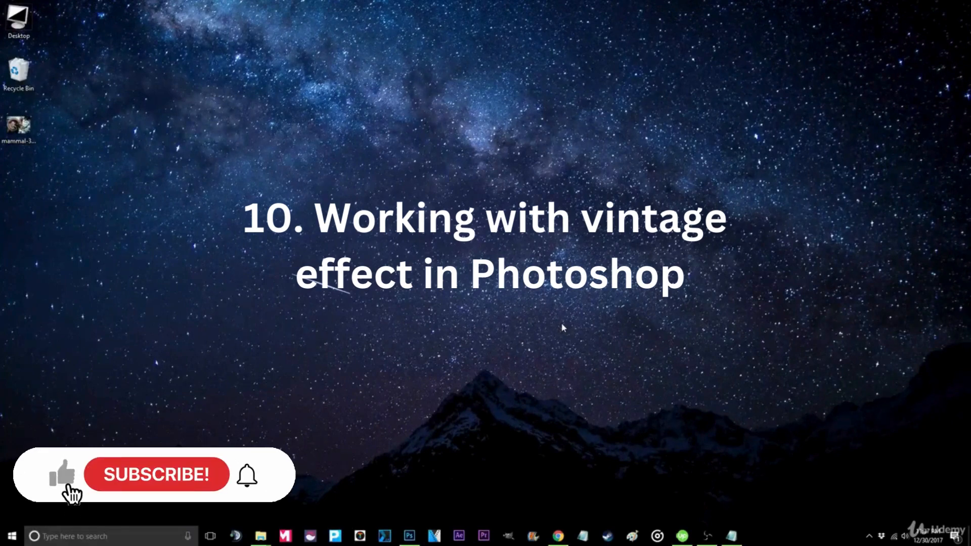
- Open the ram photo mammal-3024471_1920 from the desktop in Photoshop and maximize the window
click(410, 536)
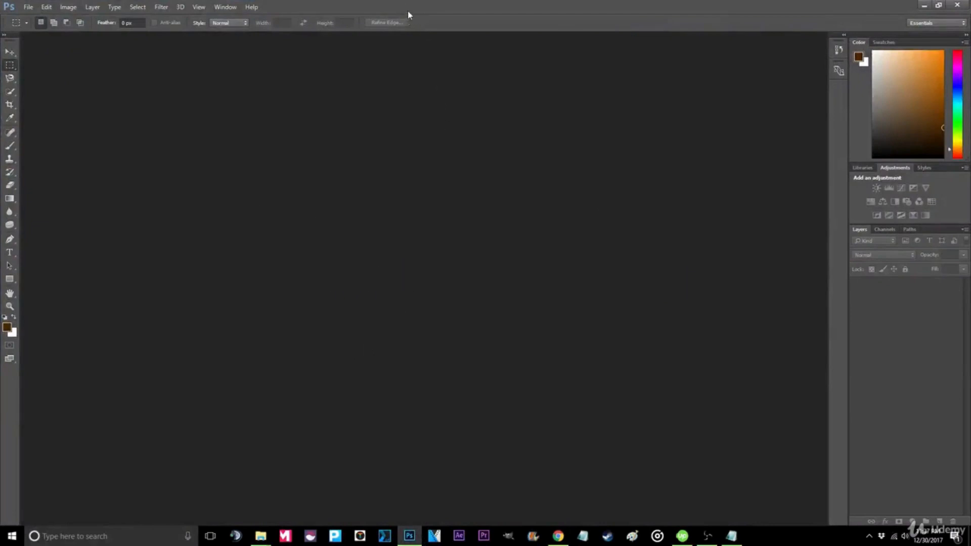
double_click(409, 15)
drag(19, 125, 328, 200)
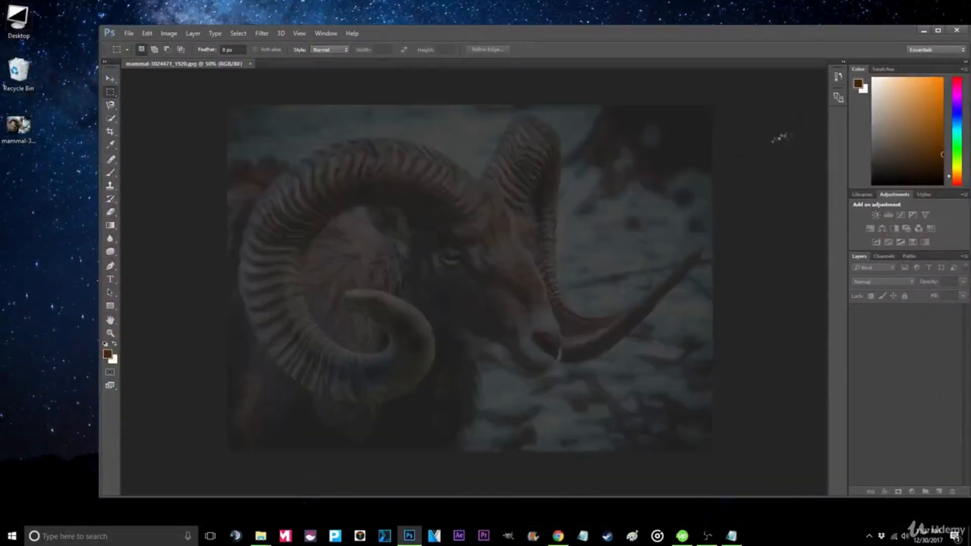
click(938, 30)
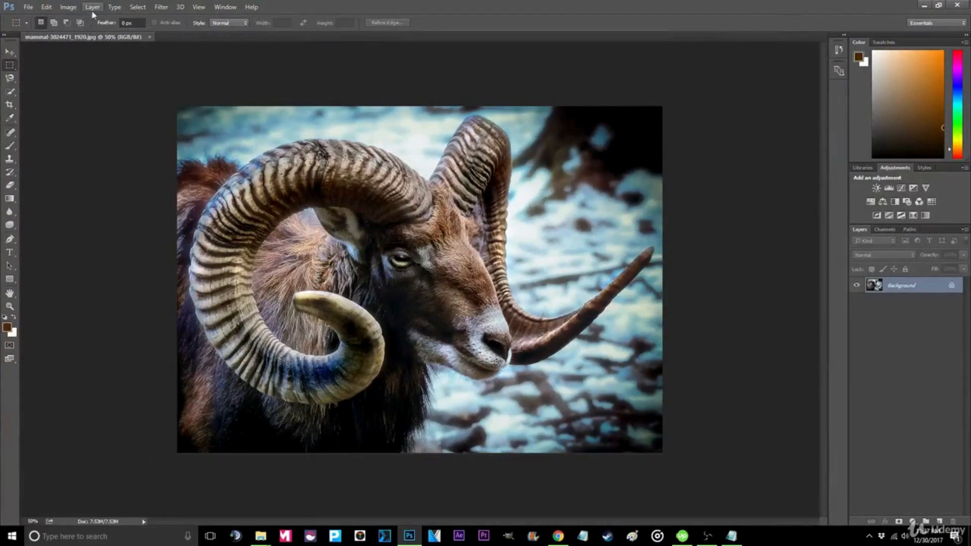
- Apply a Gradient Map using the Black, White preset gradient to the ram photo
click(70, 8)
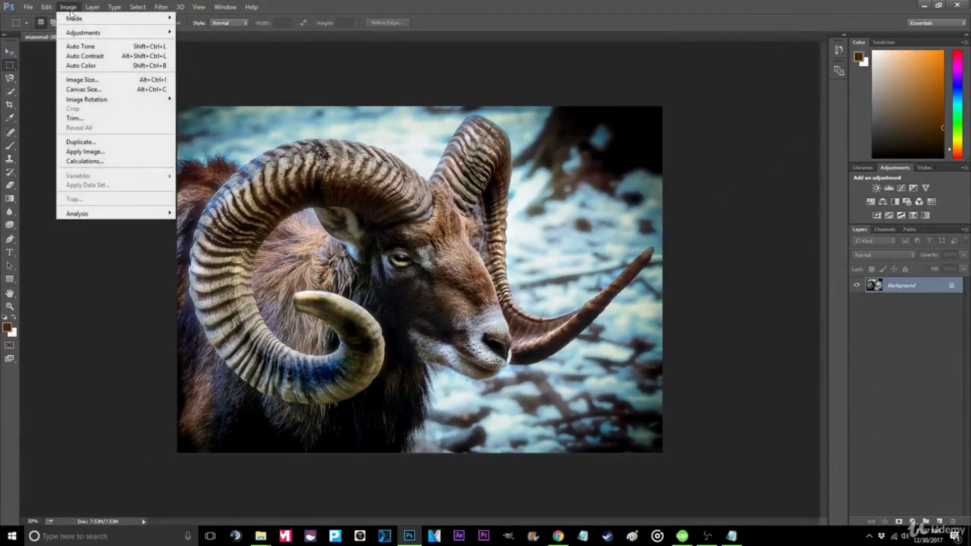
mouse_move(96, 34)
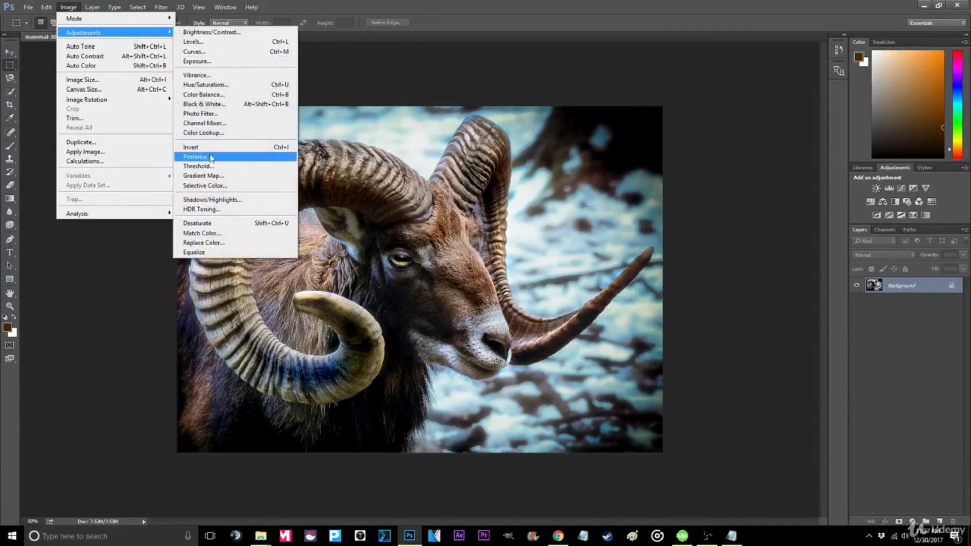
click(210, 175)
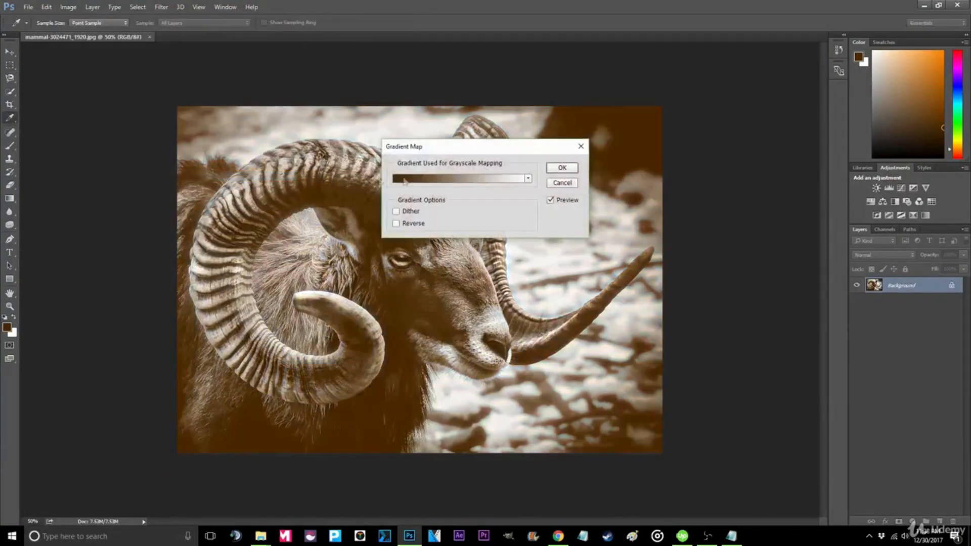
click(405, 180)
click(424, 131)
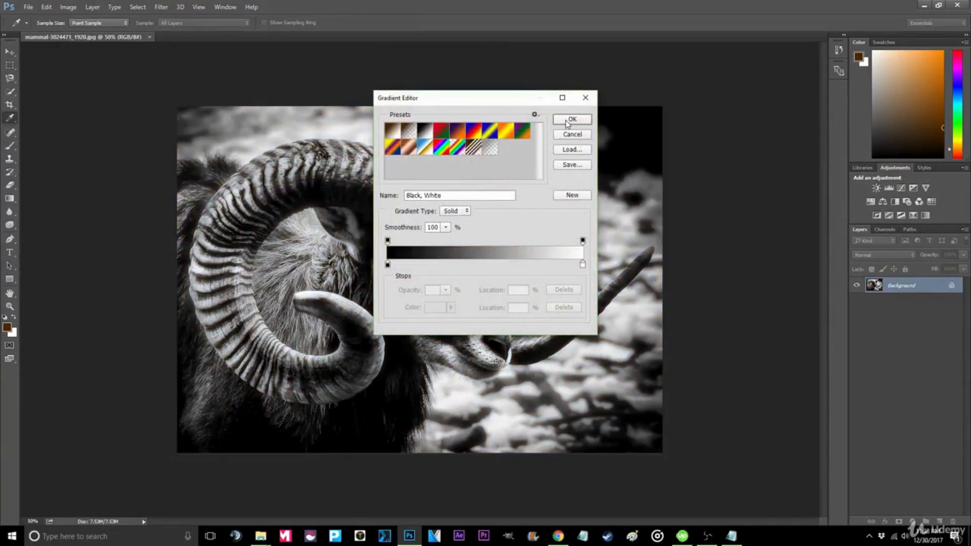
click(567, 123)
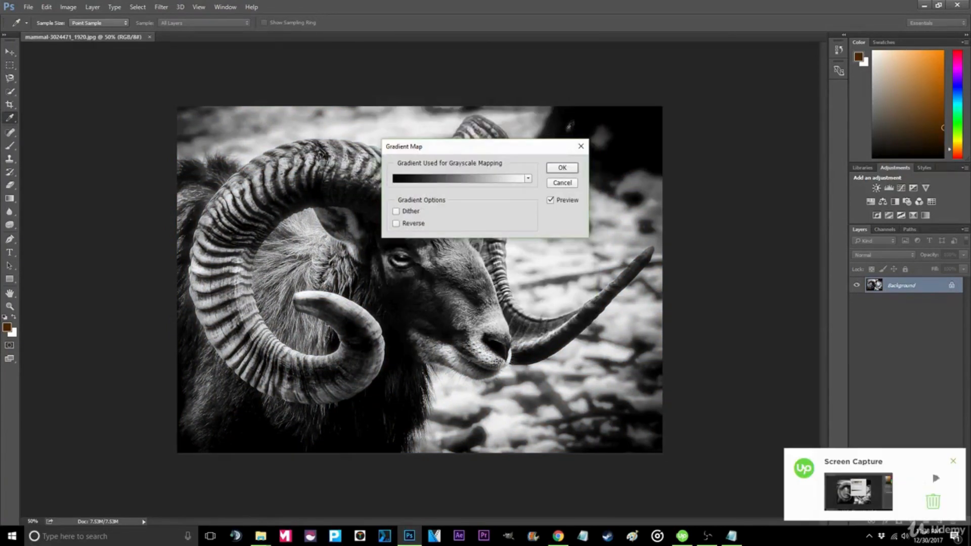
click(562, 168)
key(m)
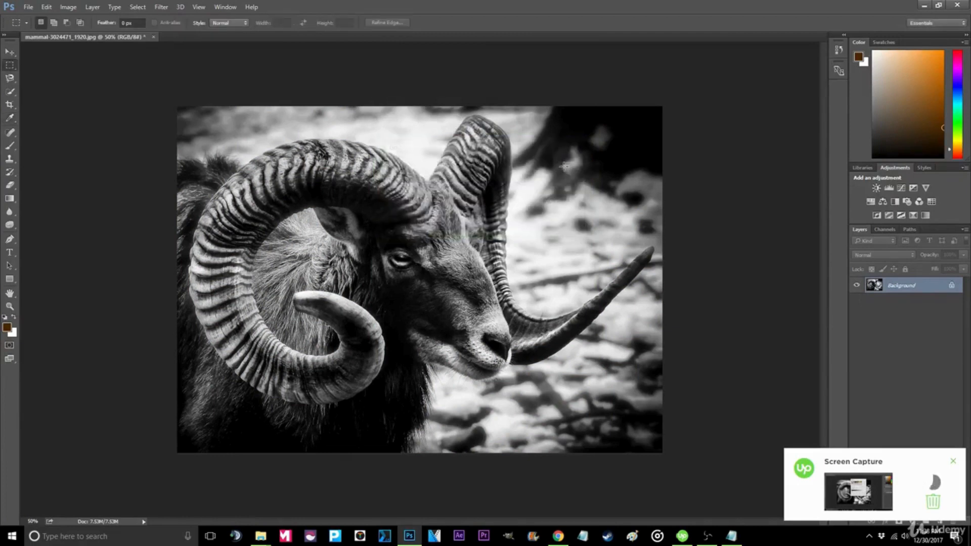
- Apply the Add Noise filter with monochromatic noise to the ram photo
click(161, 6)
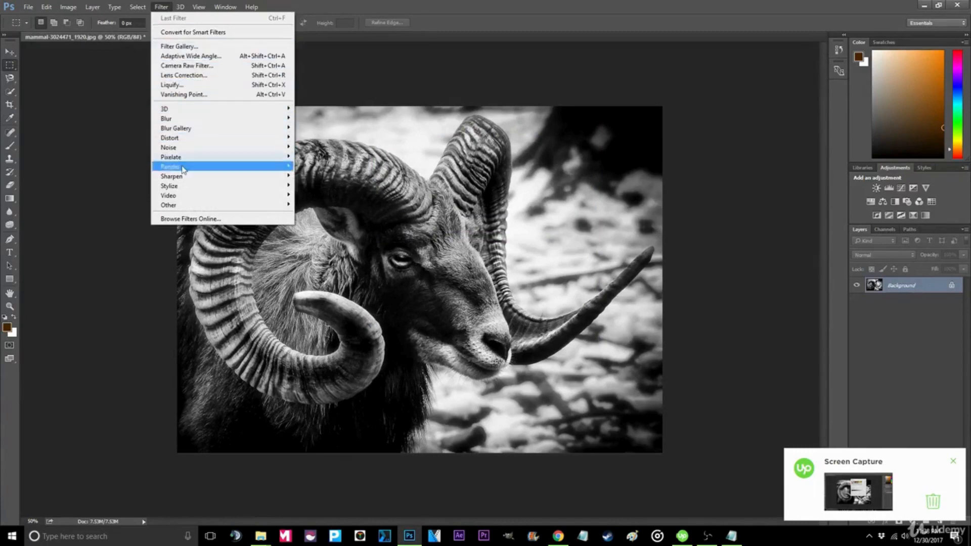
mouse_move(210, 148)
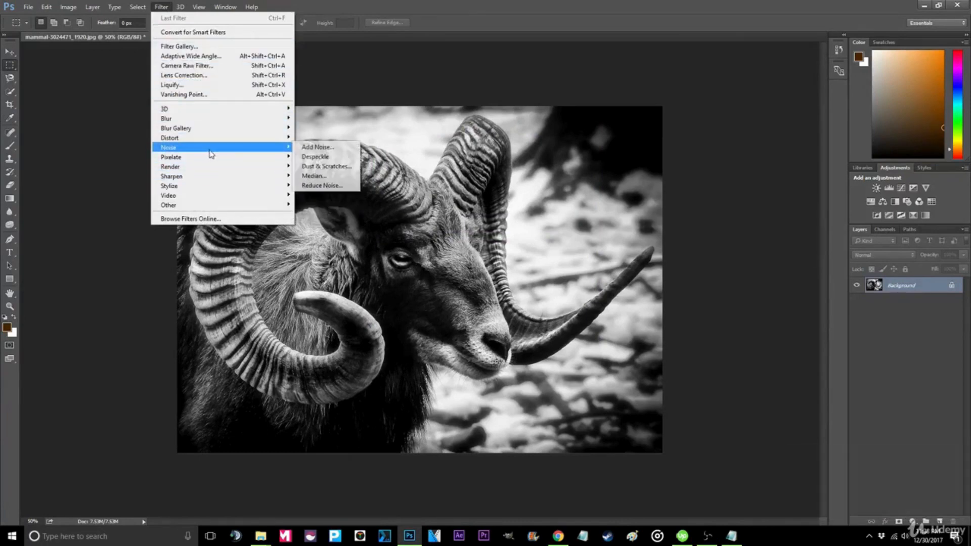
click(309, 147)
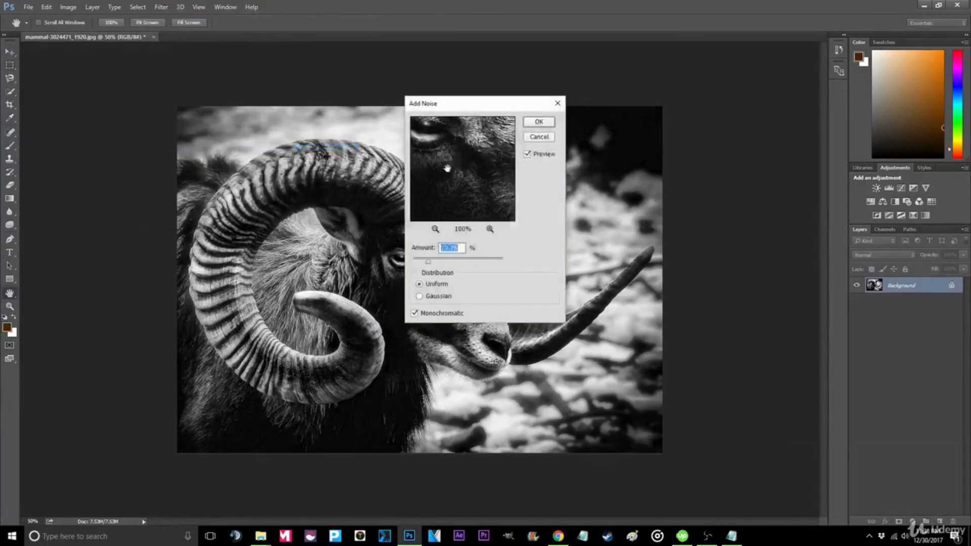
click(415, 314)
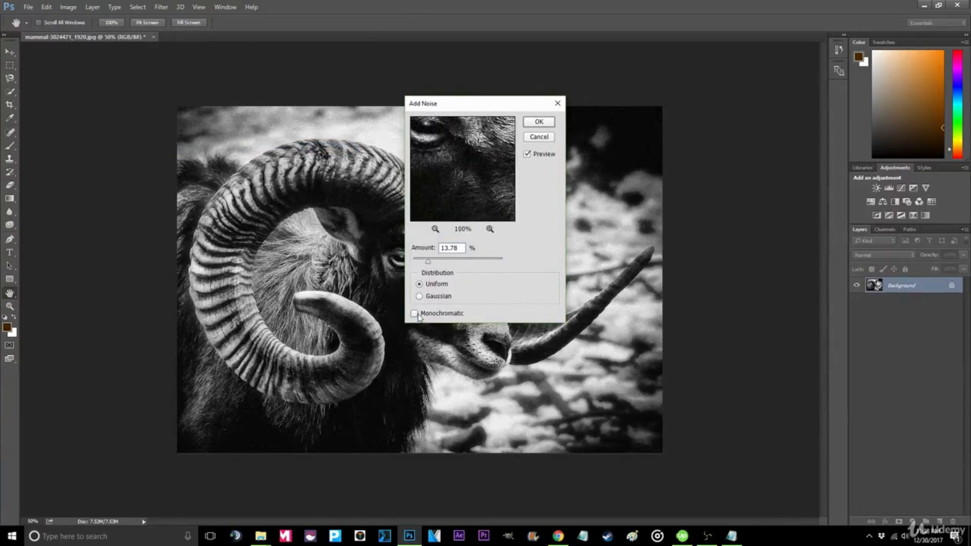
click(540, 121)
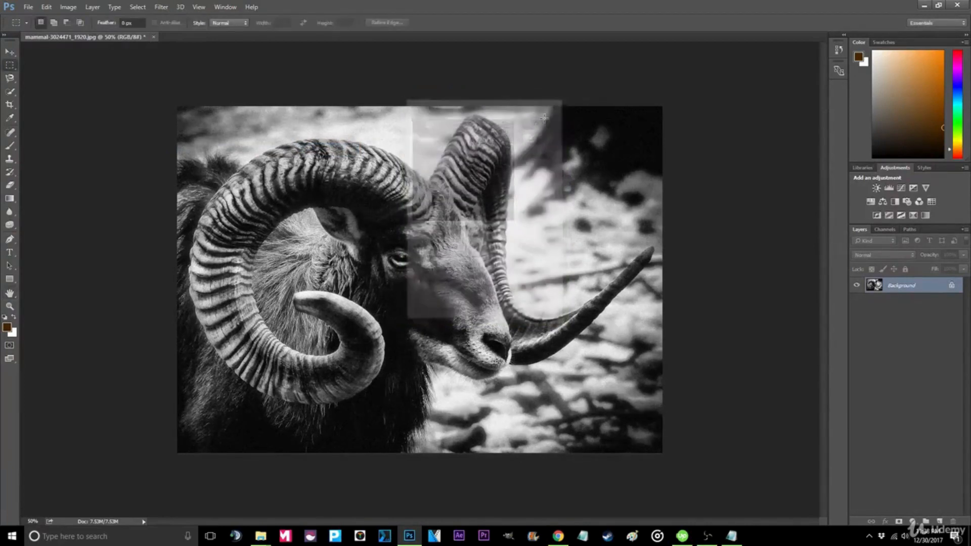
- Apply the Despeckle noise filter to the ram photo
click(161, 6)
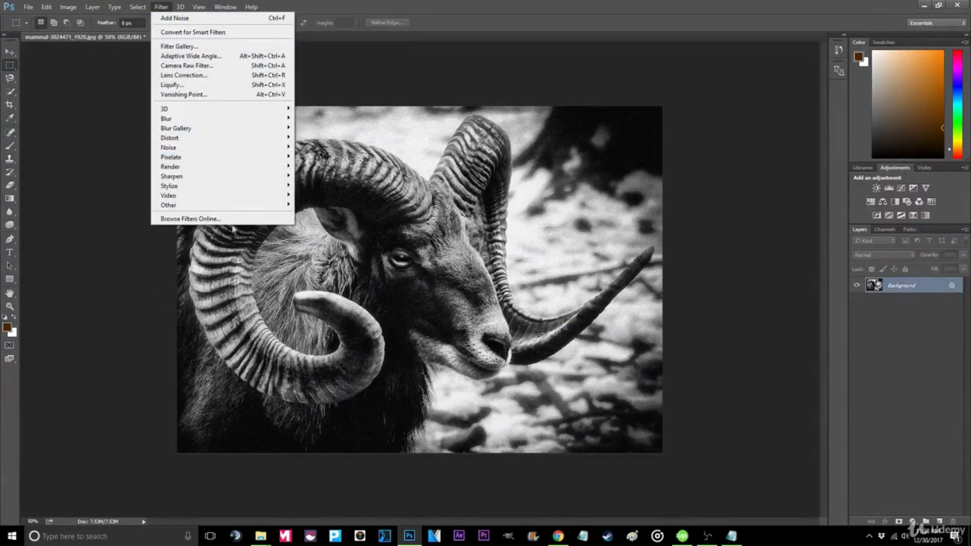
mouse_move(218, 172)
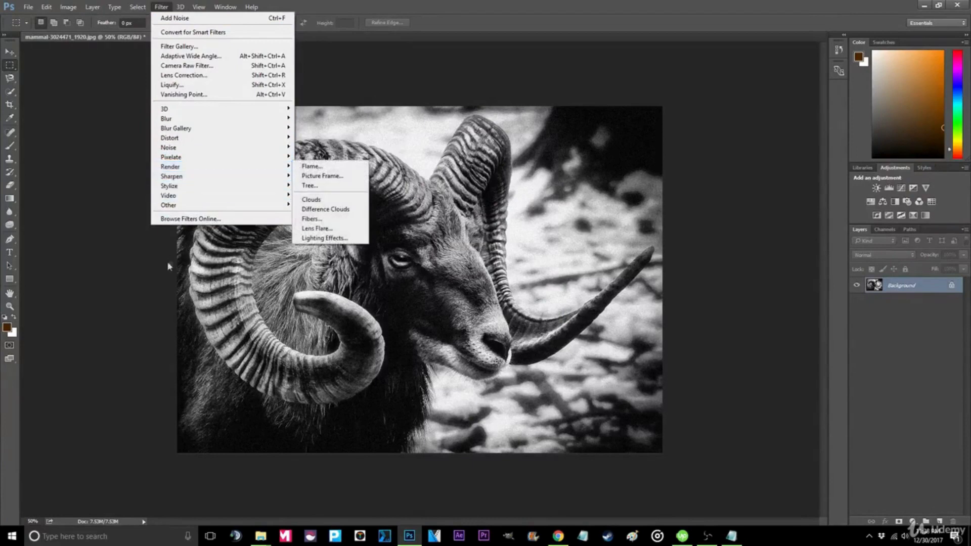
mouse_move(226, 155)
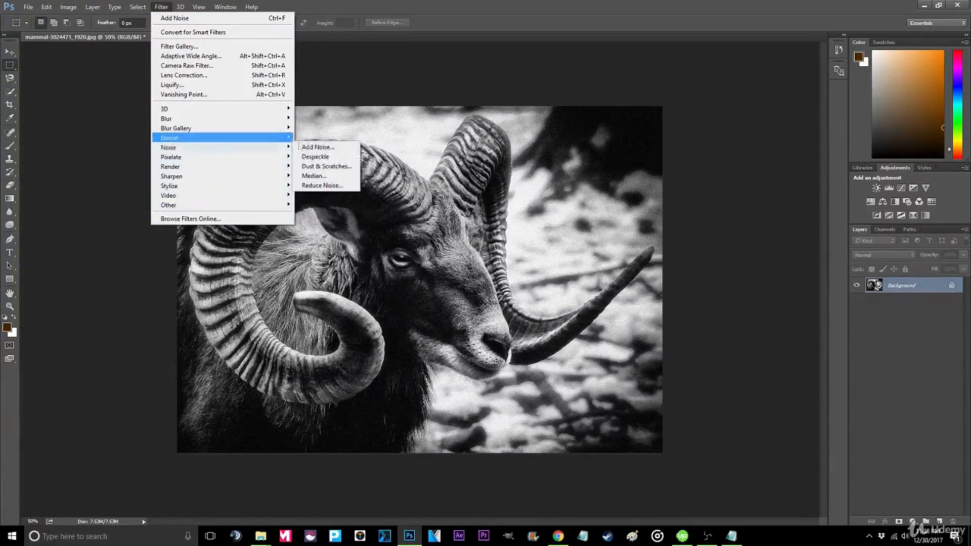
click(324, 152)
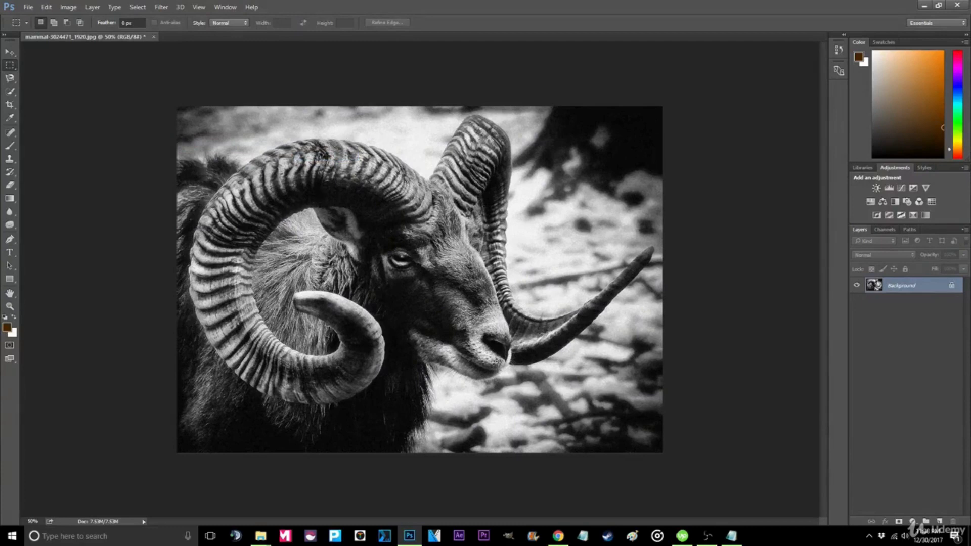
- Quick-export the black-and-white ram photo as a PNG to the desktop
click(29, 7)
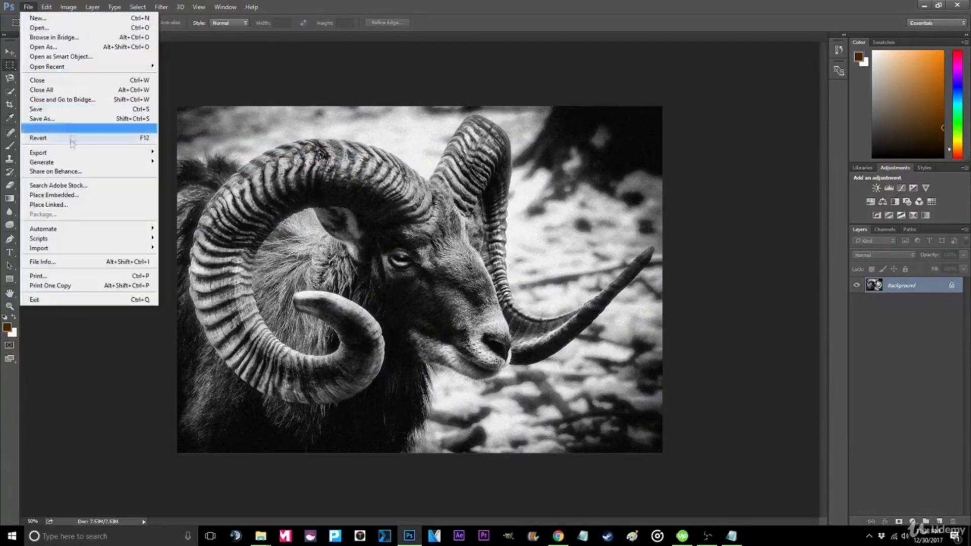
mouse_move(87, 153)
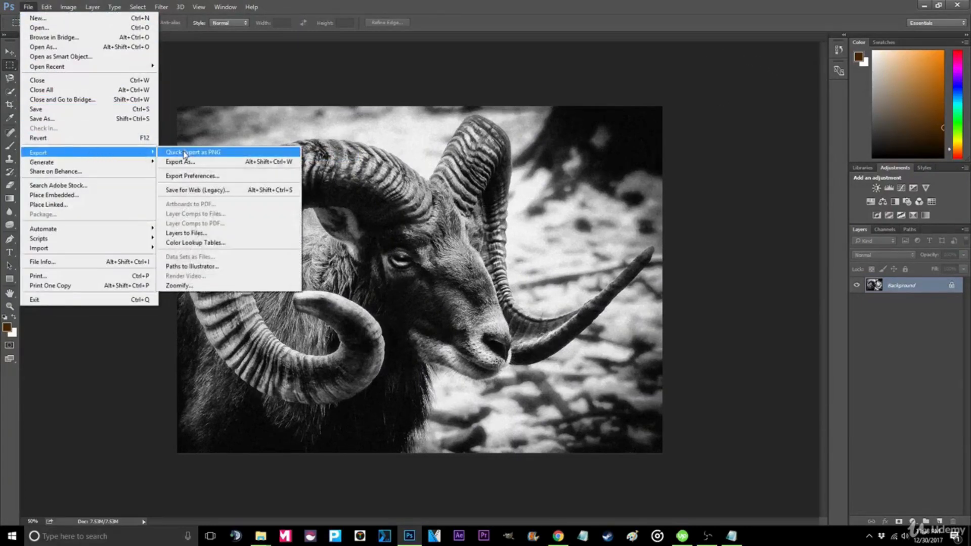
click(183, 153)
click(398, 255)
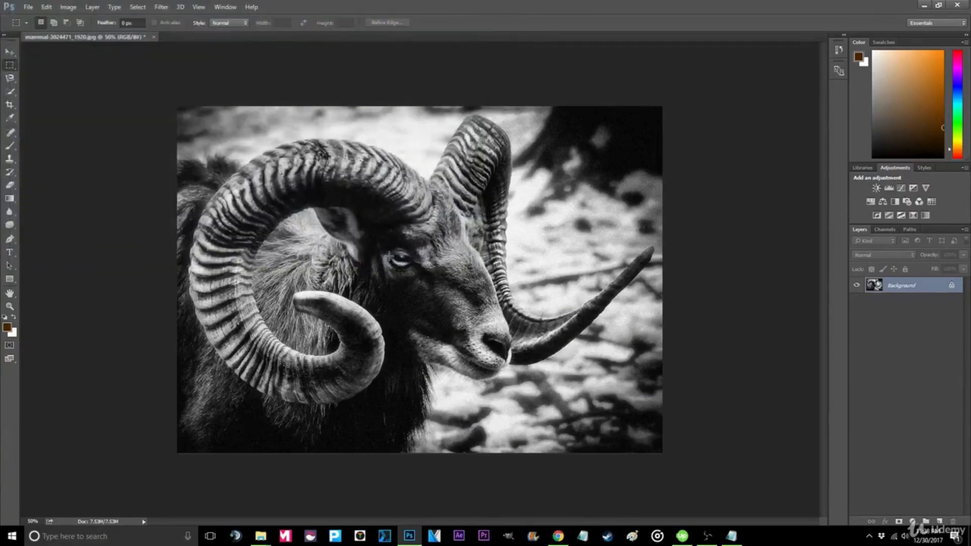
- Open the original and exported ram images from the desktop side by side to compare them
key(alt+Tab)
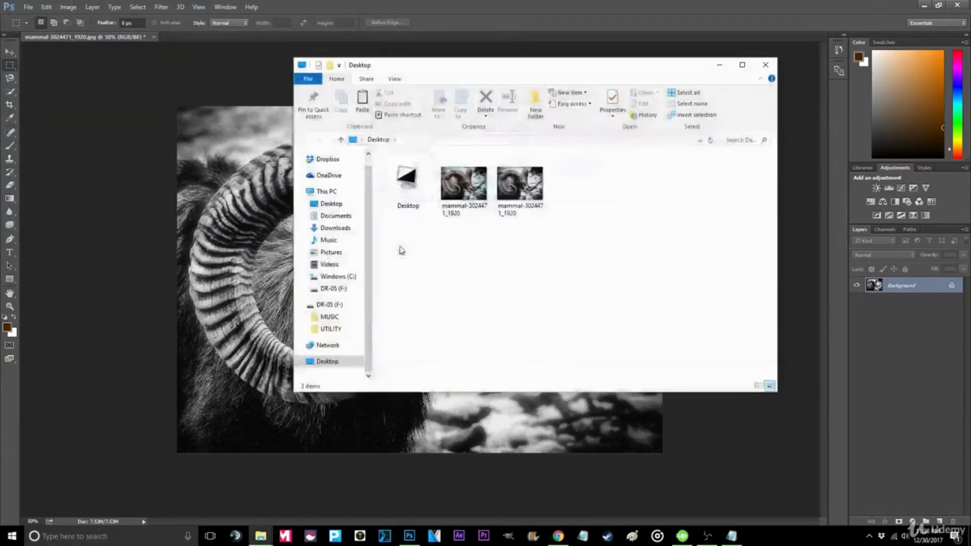
double_click(462, 189)
click(602, 202)
double_click(520, 189)
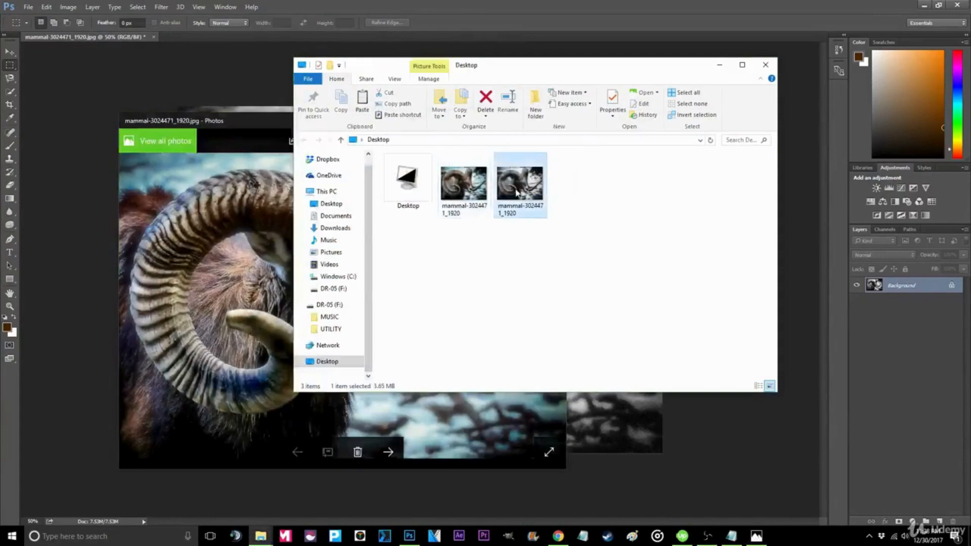
drag(420, 132, 752, 124)
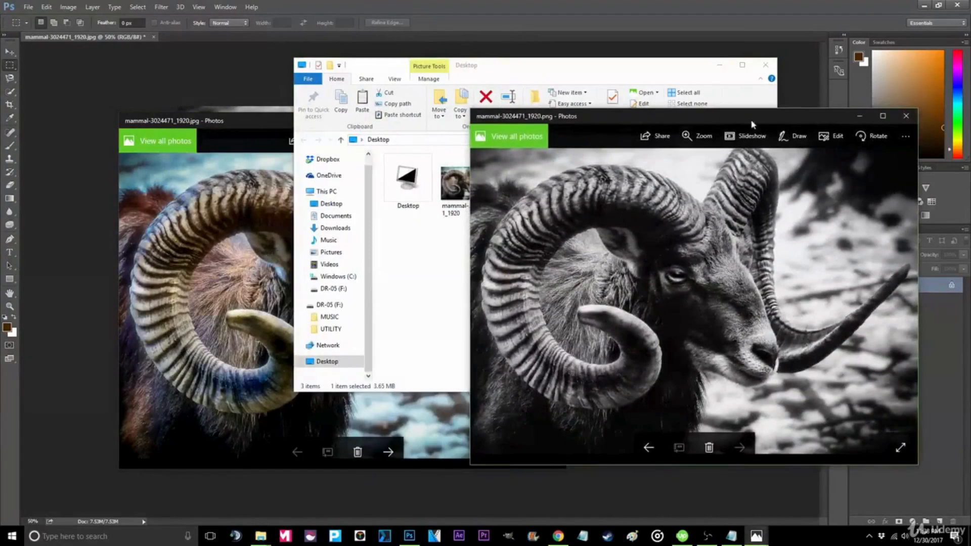
click(428, 415)
click(677, 109)
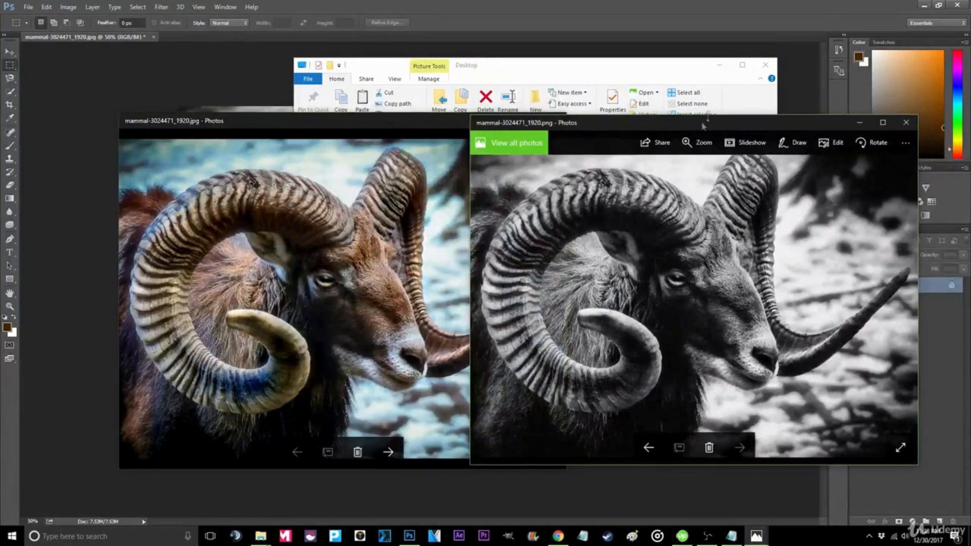
drag(698, 115, 747, 122)
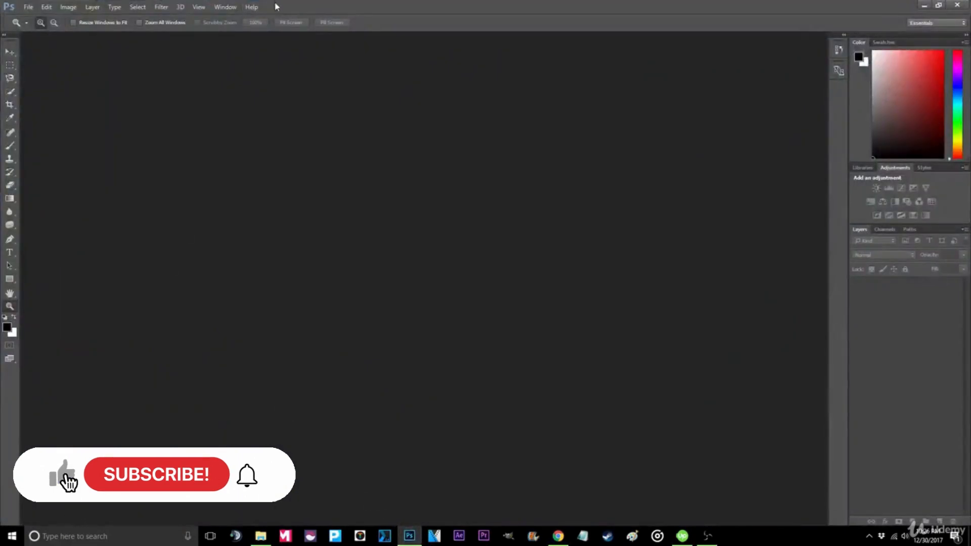
- Open the eye photo from the desktop in Photoshop
double_click(266, 6)
drag(18, 127, 299, 237)
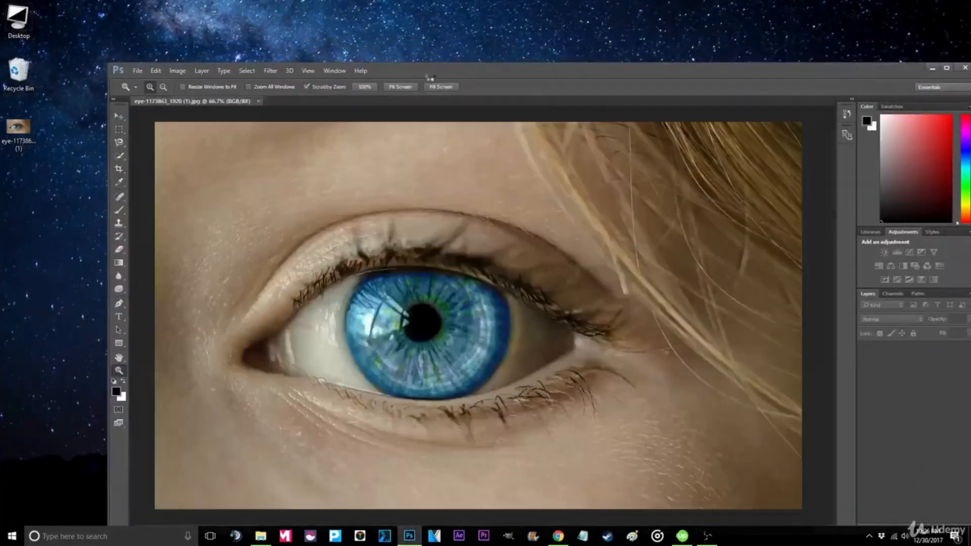
- Select the iris with the Quick Selection tool and cut it onto its own layer
double_click(431, 73)
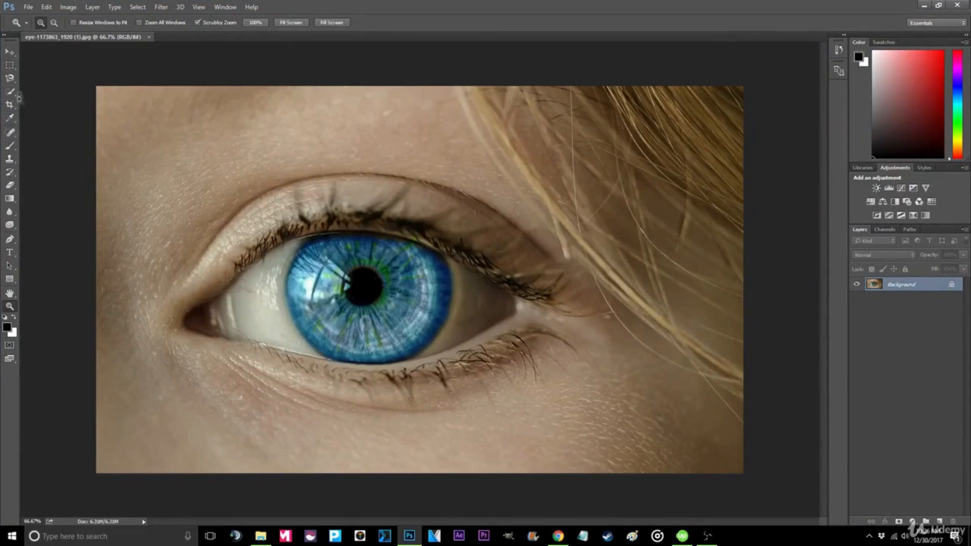
click(11, 92)
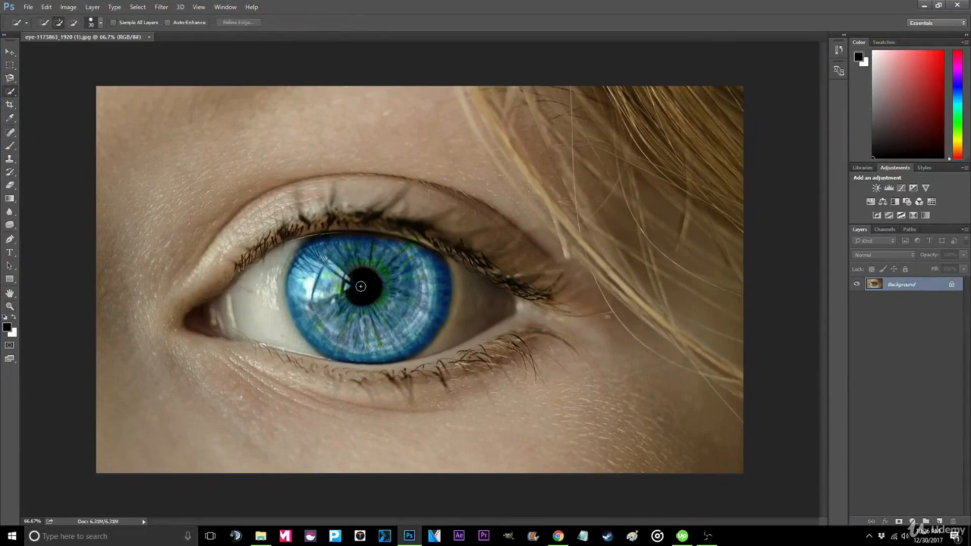
mouse_move(361, 286)
mouse_down()
mouse_move(345, 257)
mouse_move(304, 293)
mouse_move(298, 283)
mouse_move(297, 304)
mouse_move(291, 273)
mouse_move(290, 293)
mouse_move(305, 256)
mouse_move(361, 235)
mouse_move(433, 265)
mouse_move(442, 282)
mouse_move(434, 302)
mouse_up()
right_click(409, 299)
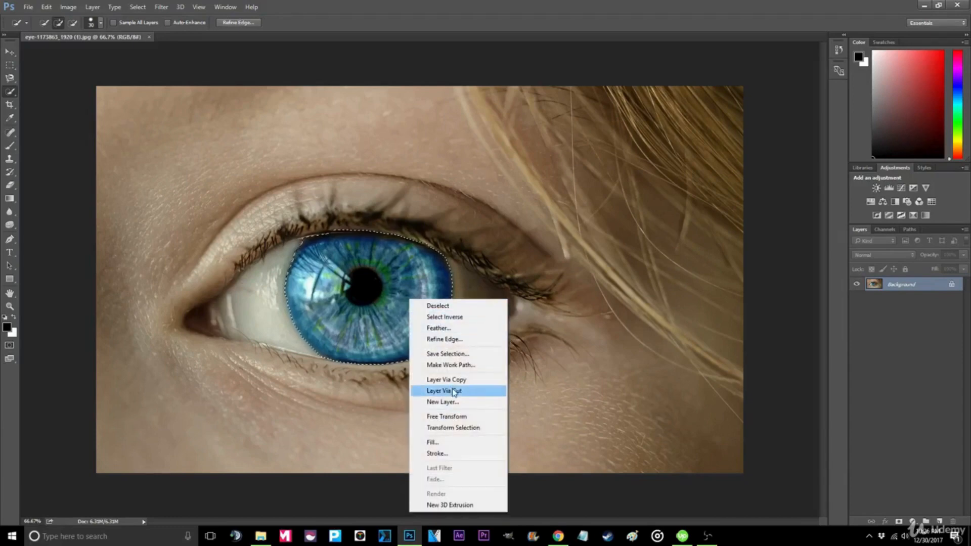
click(453, 391)
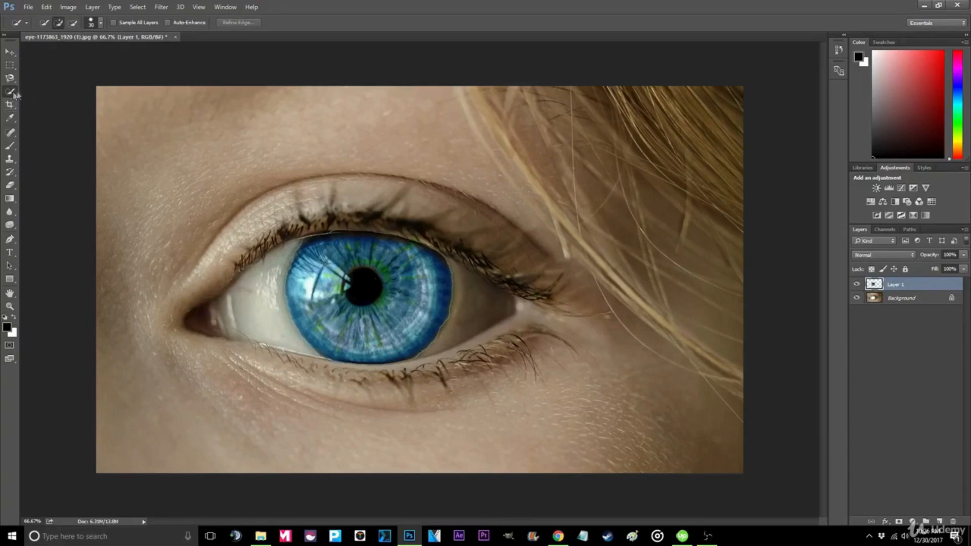
- Add a Hue/Saturation adjustment above the background and set its saturation to -100
right_click(905, 302)
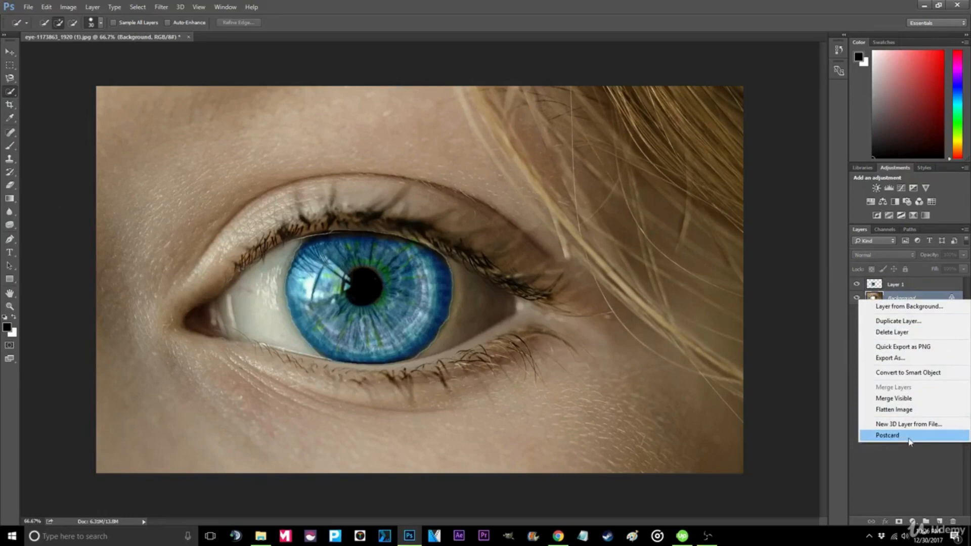
click(164, 14)
click(164, 13)
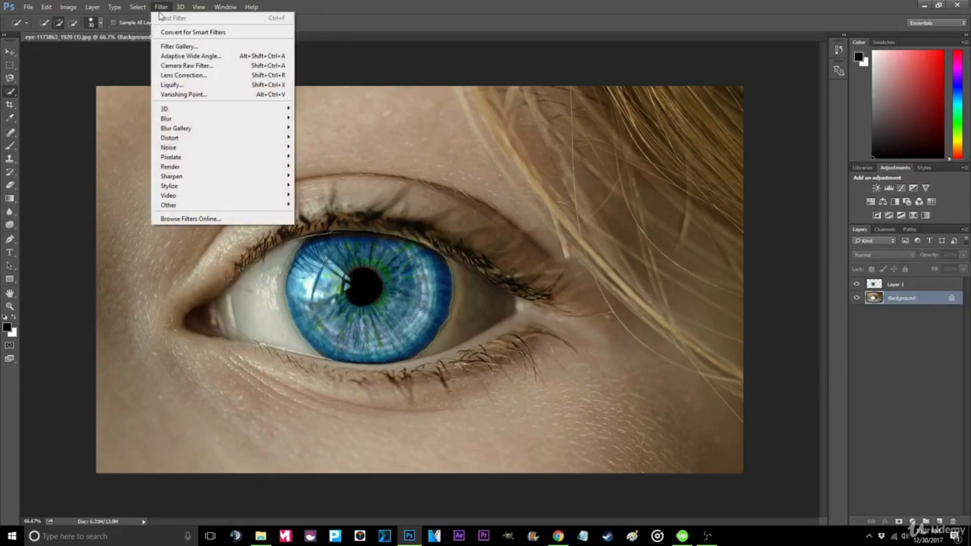
mouse_move(204, 188)
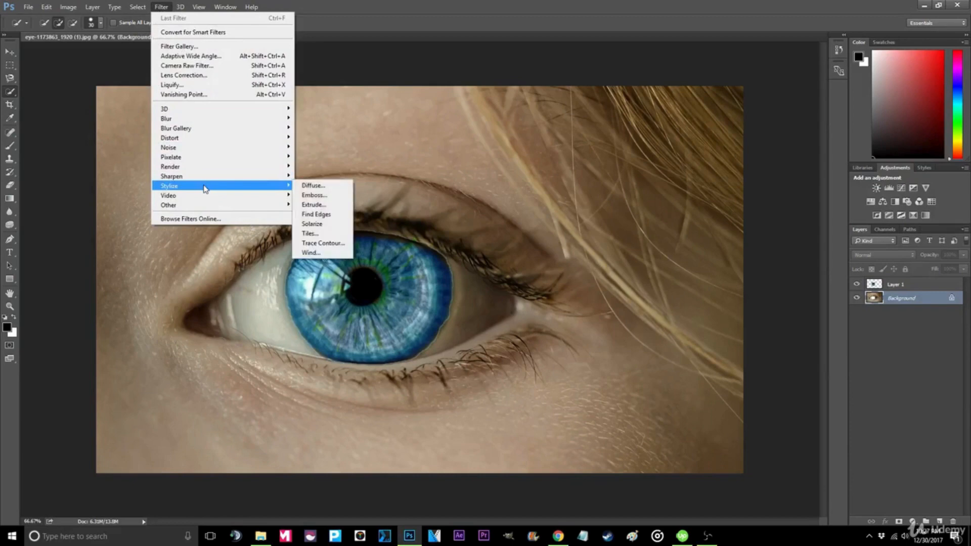
mouse_move(197, 124)
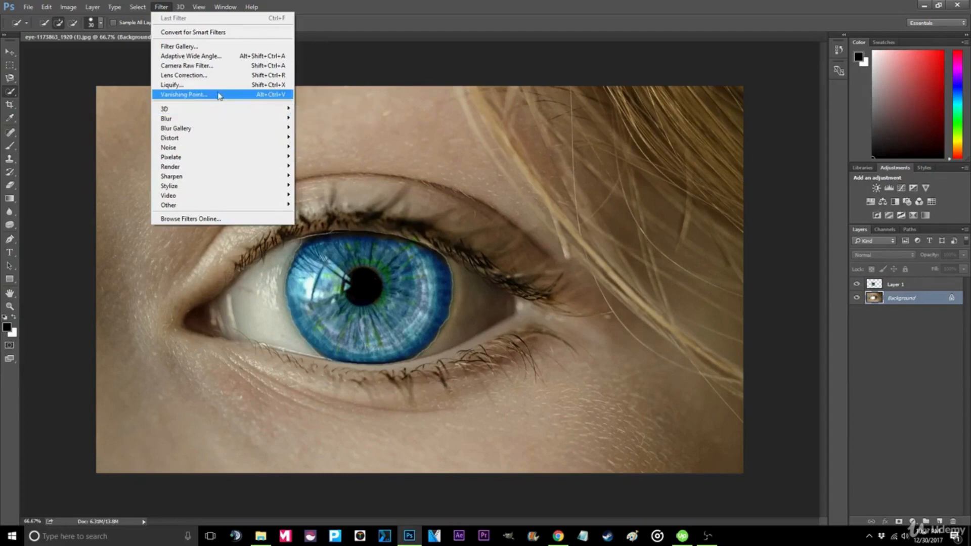
mouse_move(208, 206)
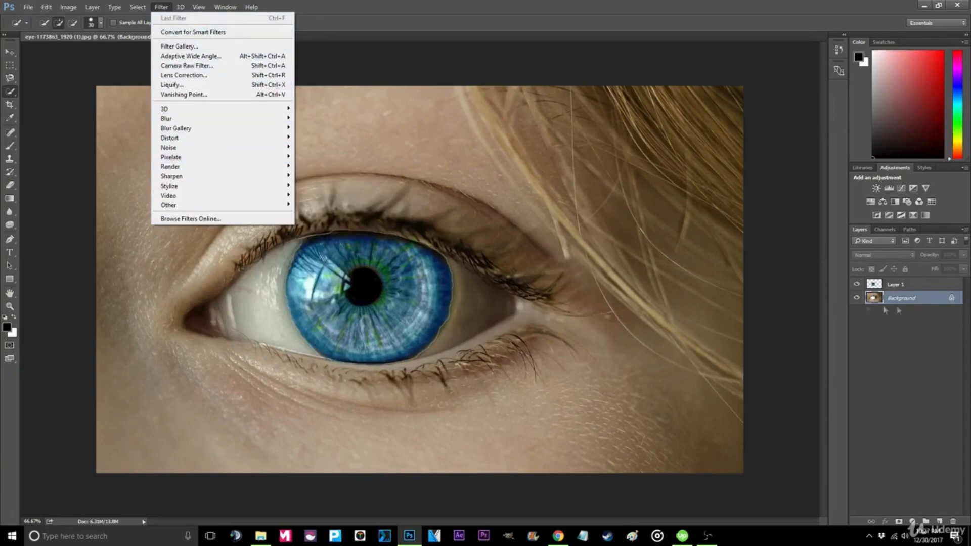
click(871, 201)
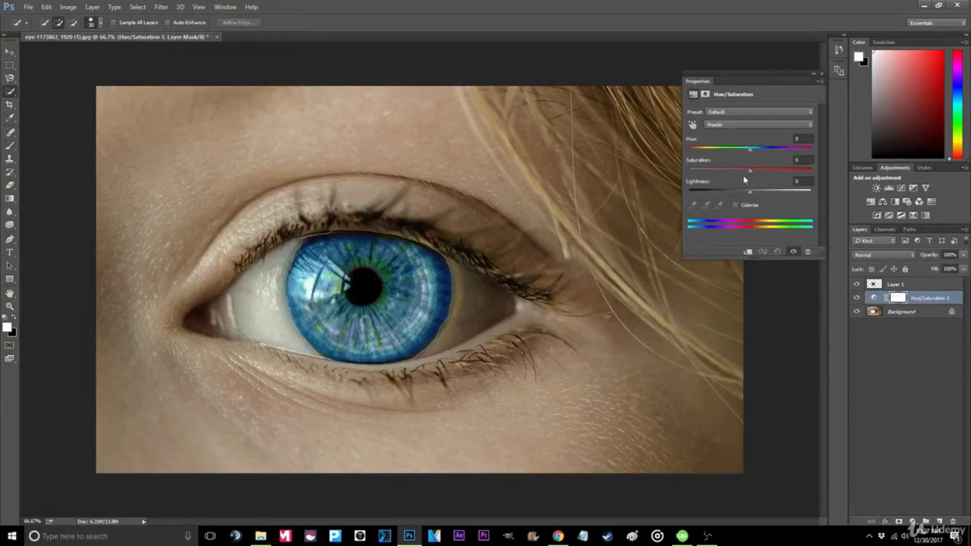
drag(751, 174, 689, 182)
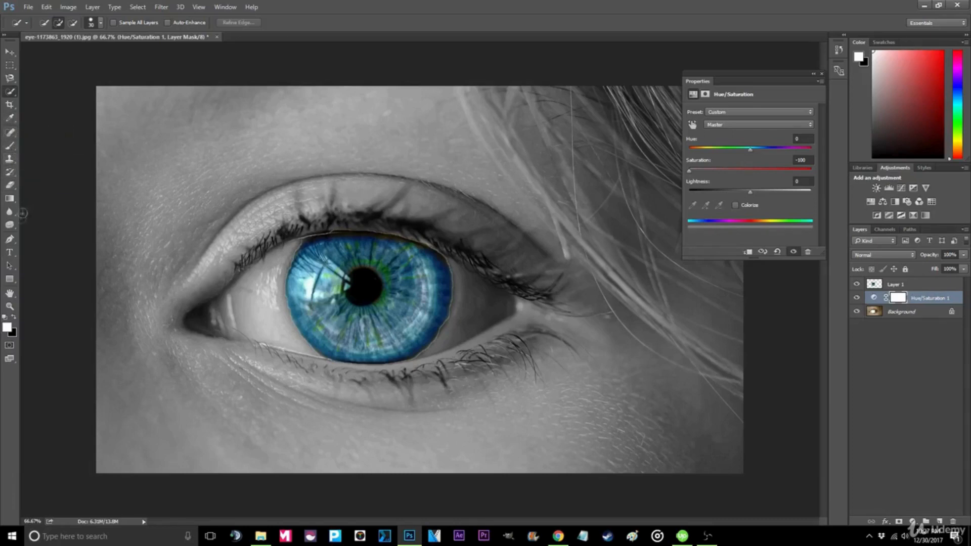
- Flatten the image into a single background layer
click(9, 212)
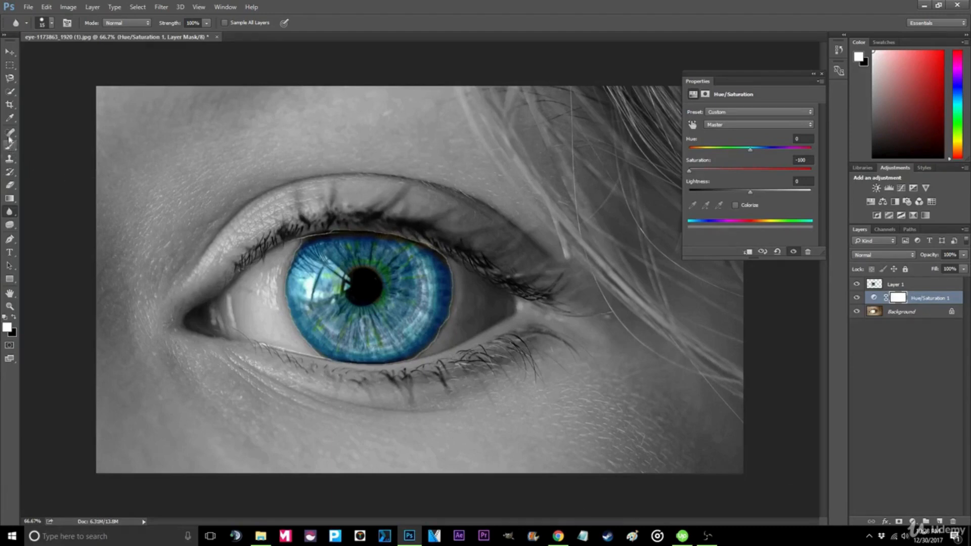
click(10, 133)
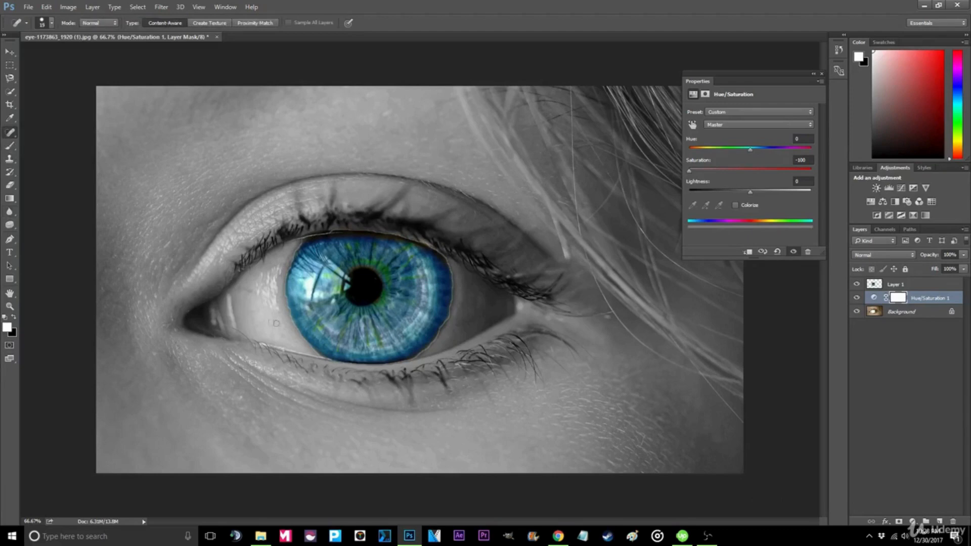
right_click(915, 288)
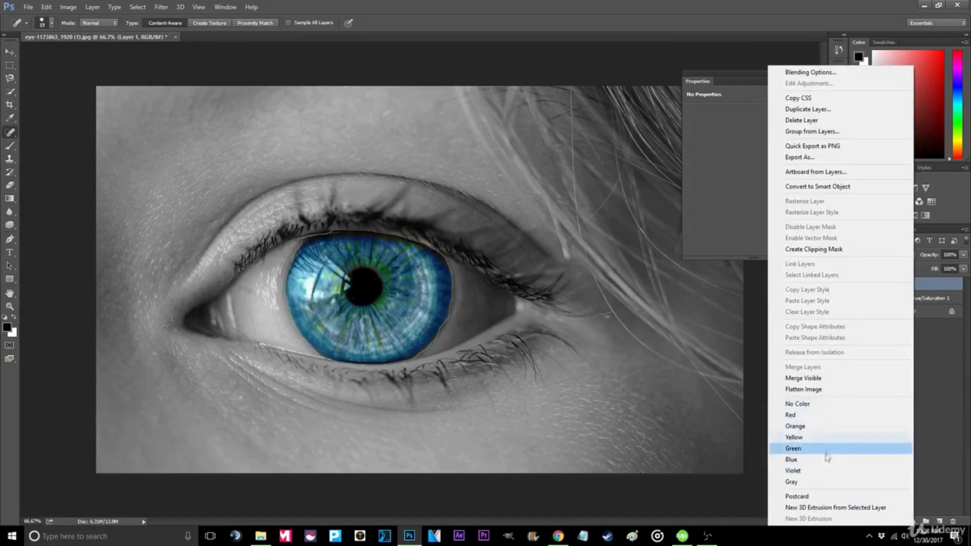
click(804, 390)
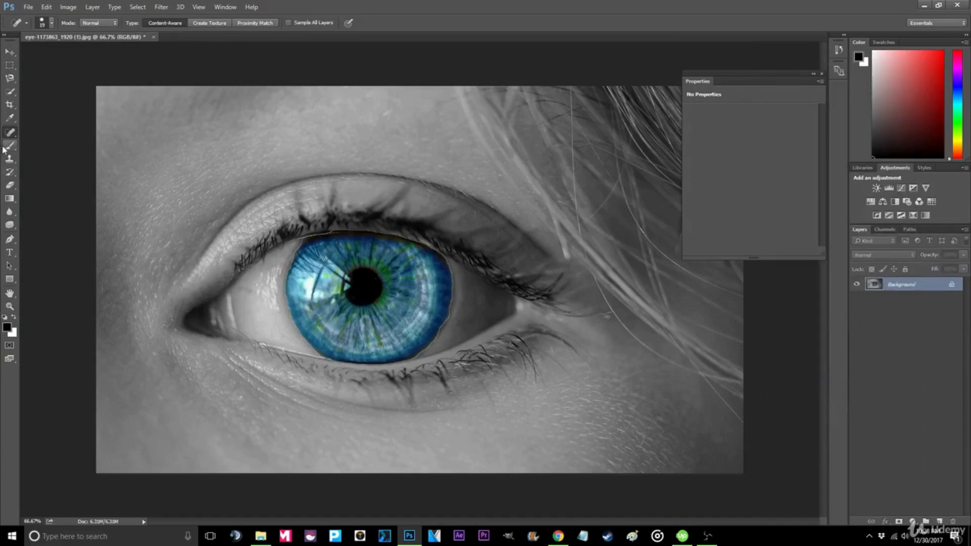
- Quick-export the selectively coloured eye photo as a PNG to the desktop
click(9, 212)
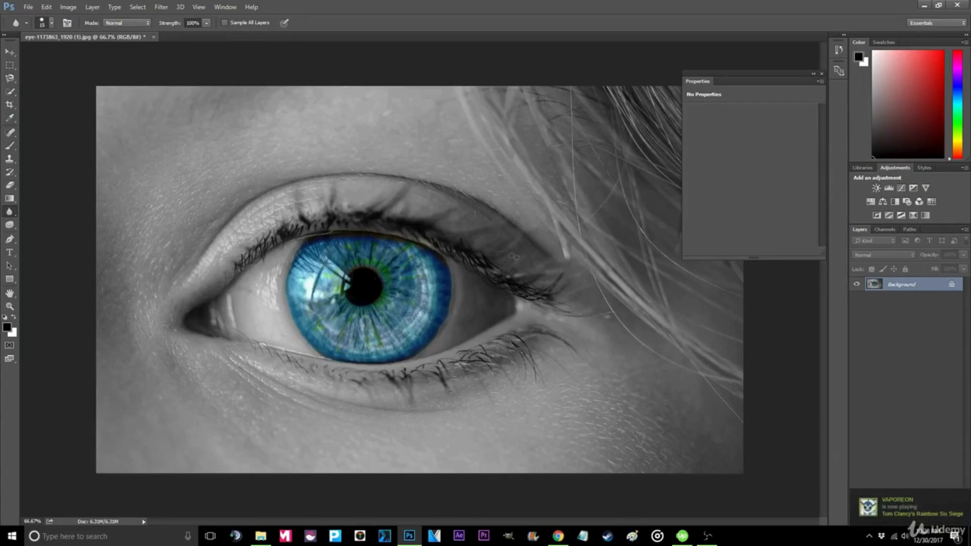
click(822, 74)
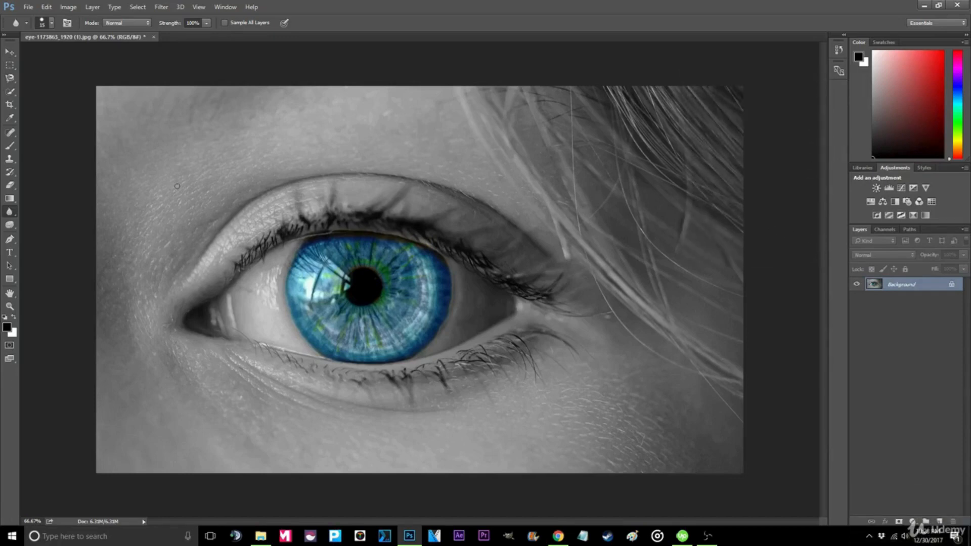
click(26, 8)
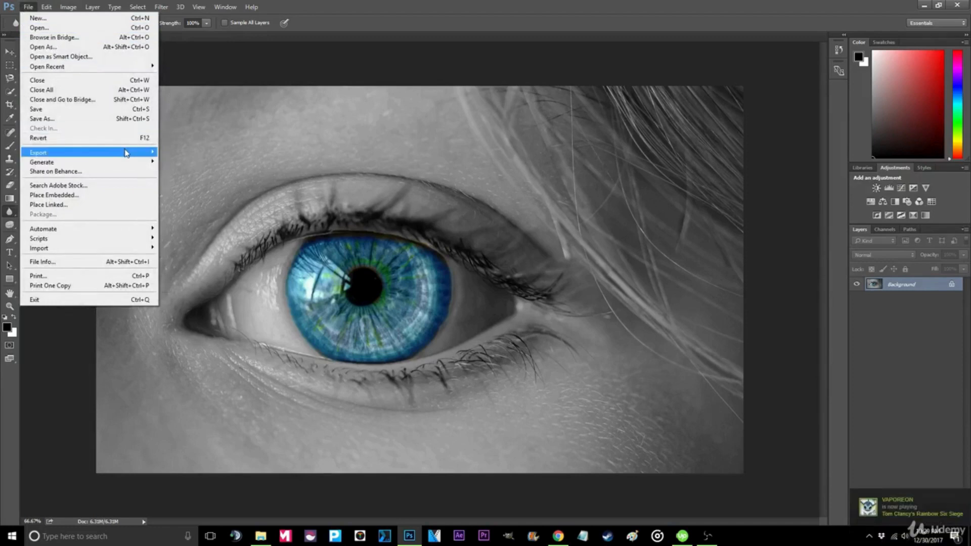
mouse_move(126, 153)
click(195, 153)
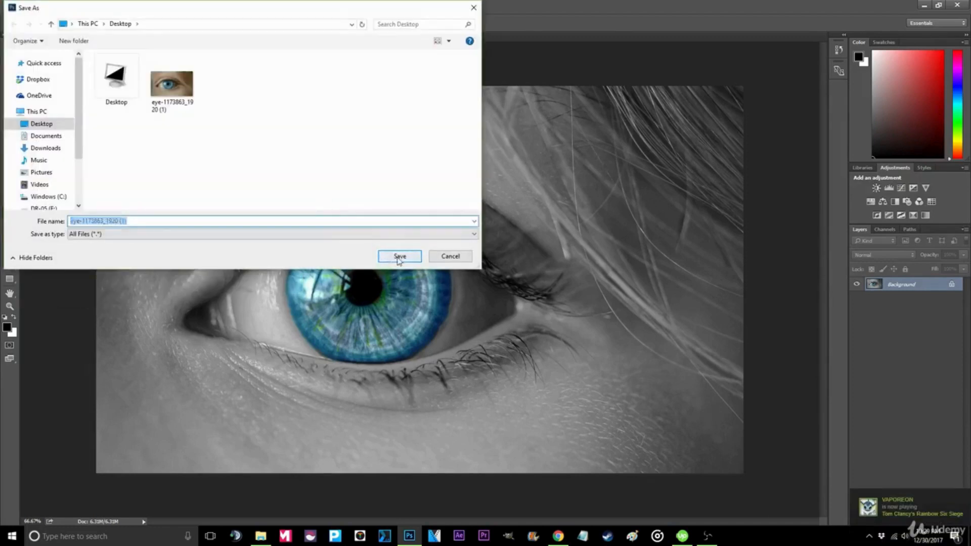
click(402, 256)
- Open the original and exported eye images from the desktop side by side to compare them
key(alt+Tab)
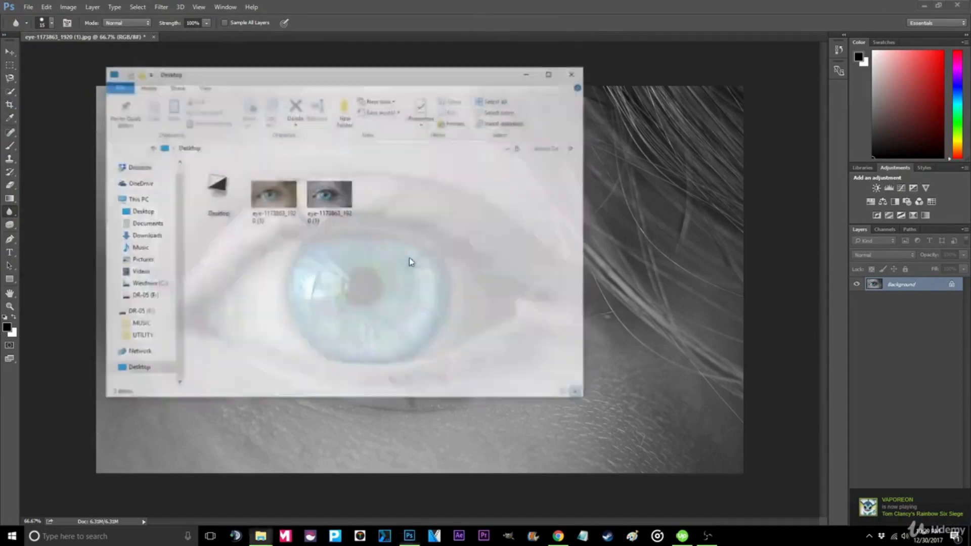
double_click(278, 199)
click(461, 197)
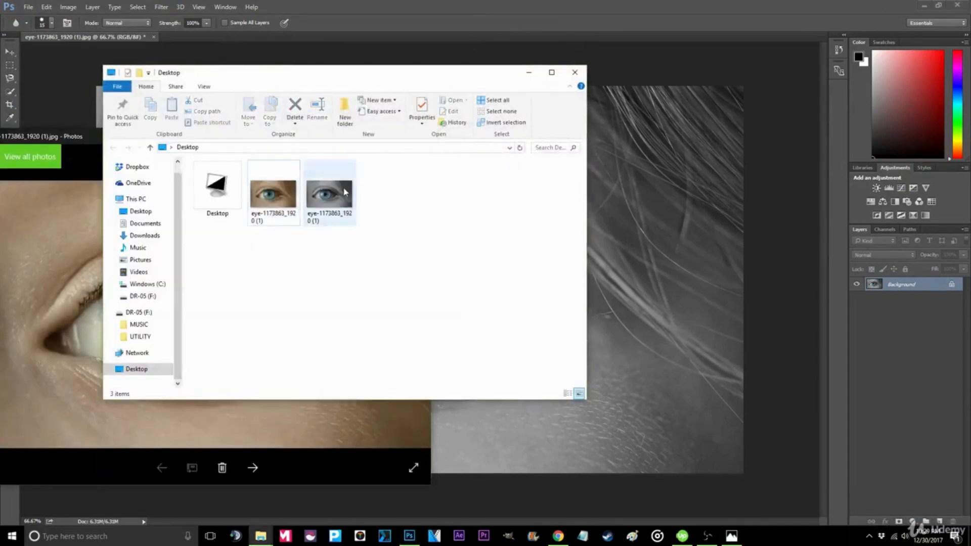
double_click(332, 200)
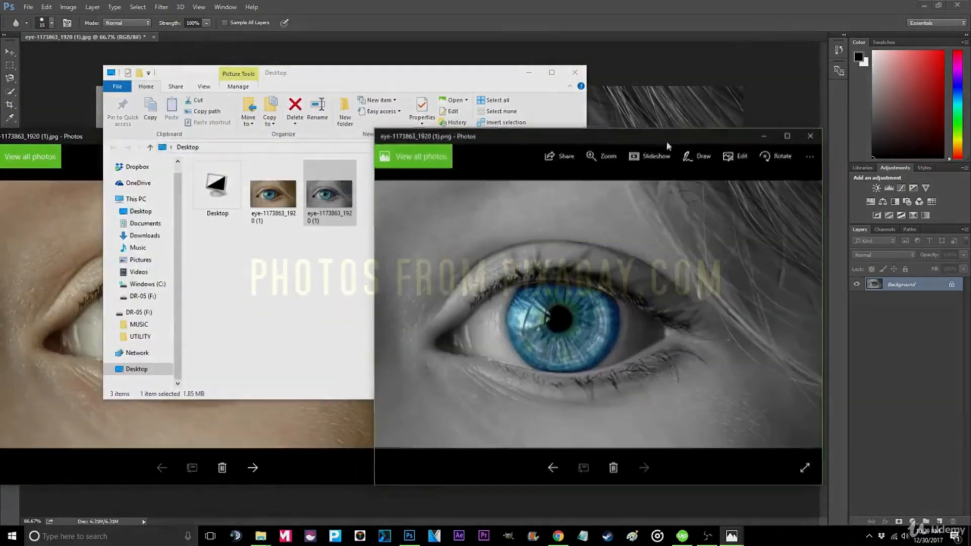